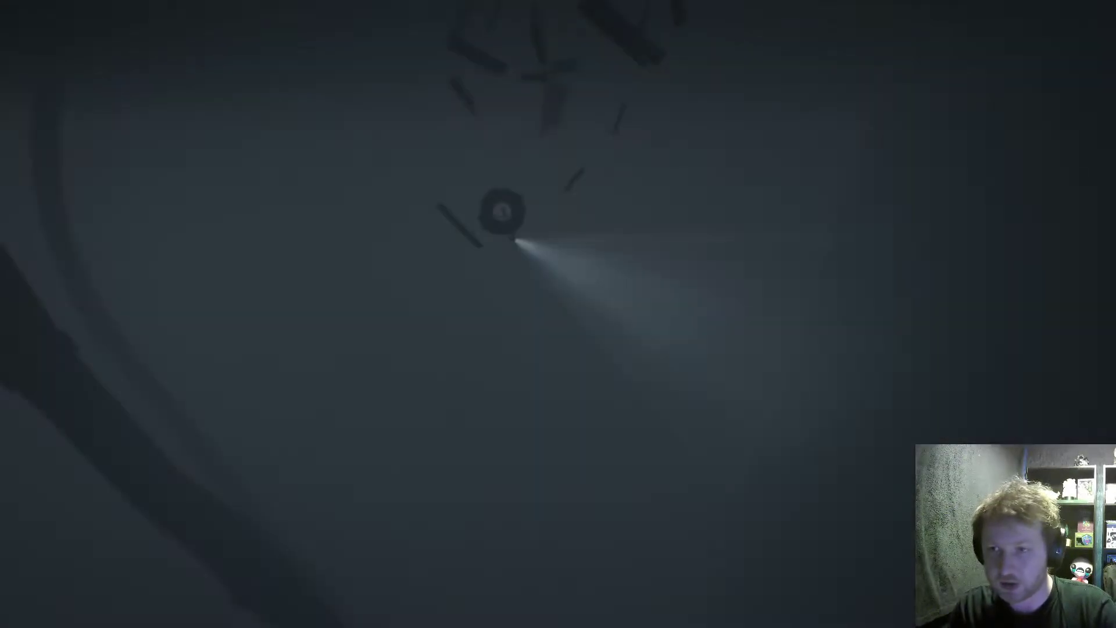
key("w")
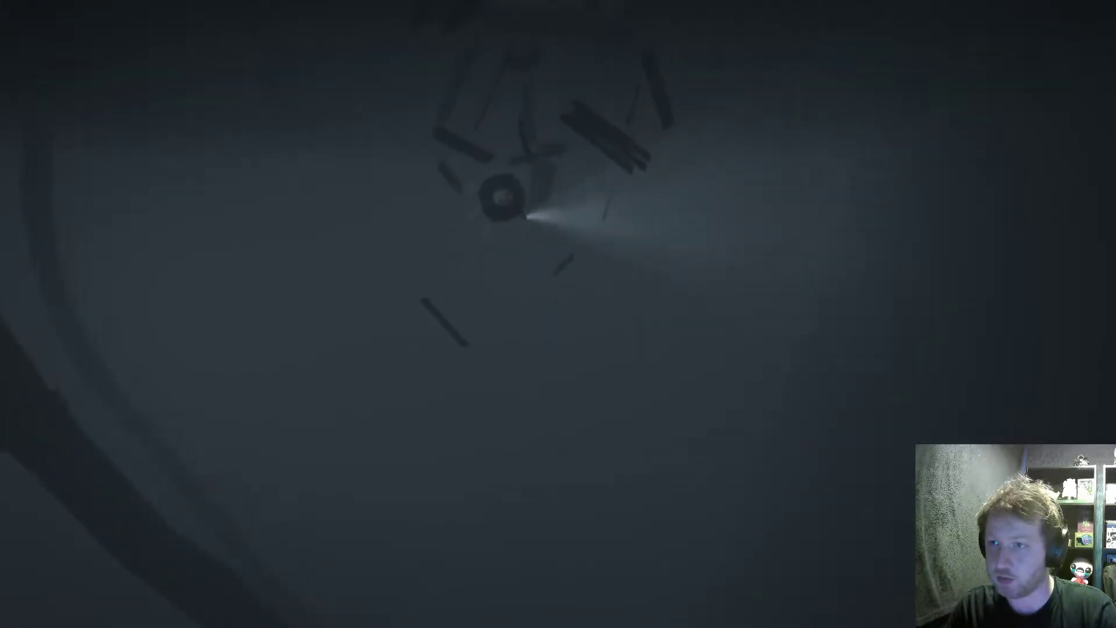
key("a")
key("a")
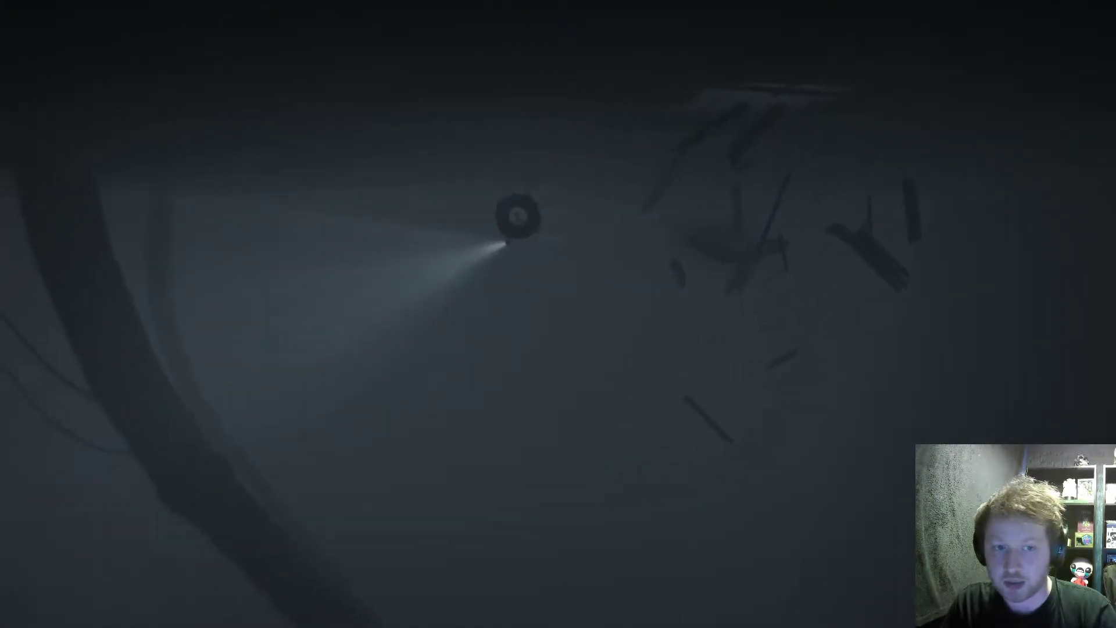
key("a")
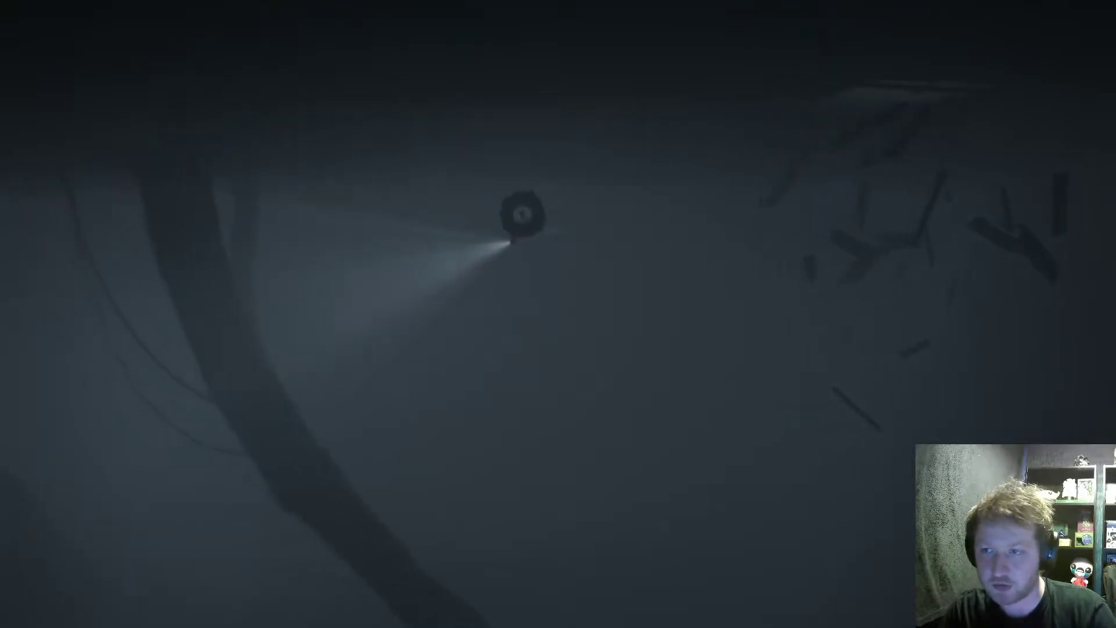
key("a")
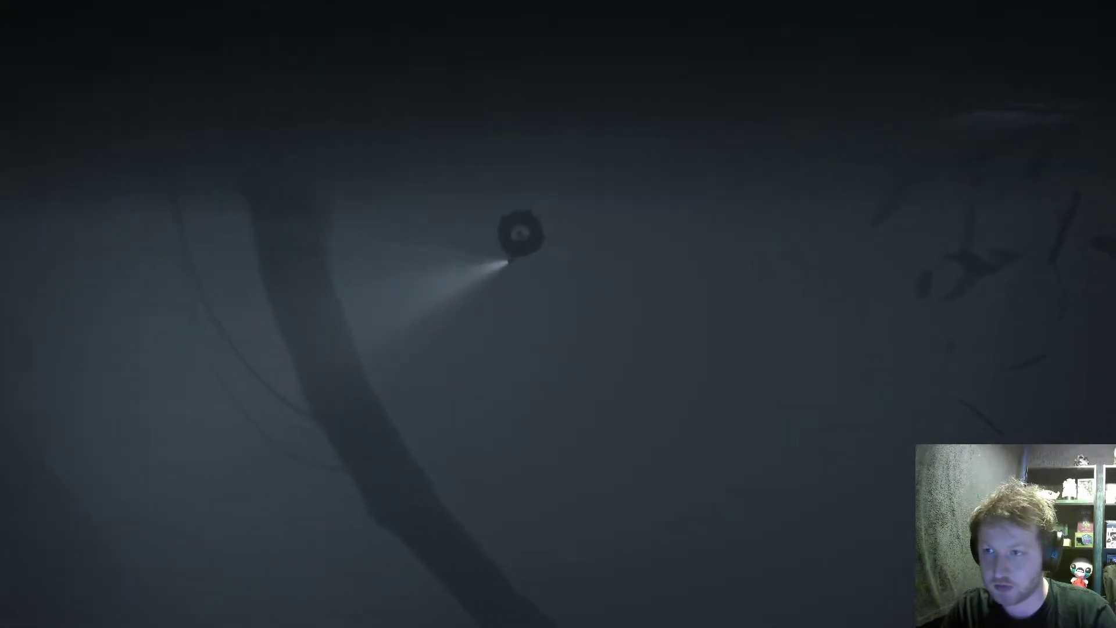
key("a")
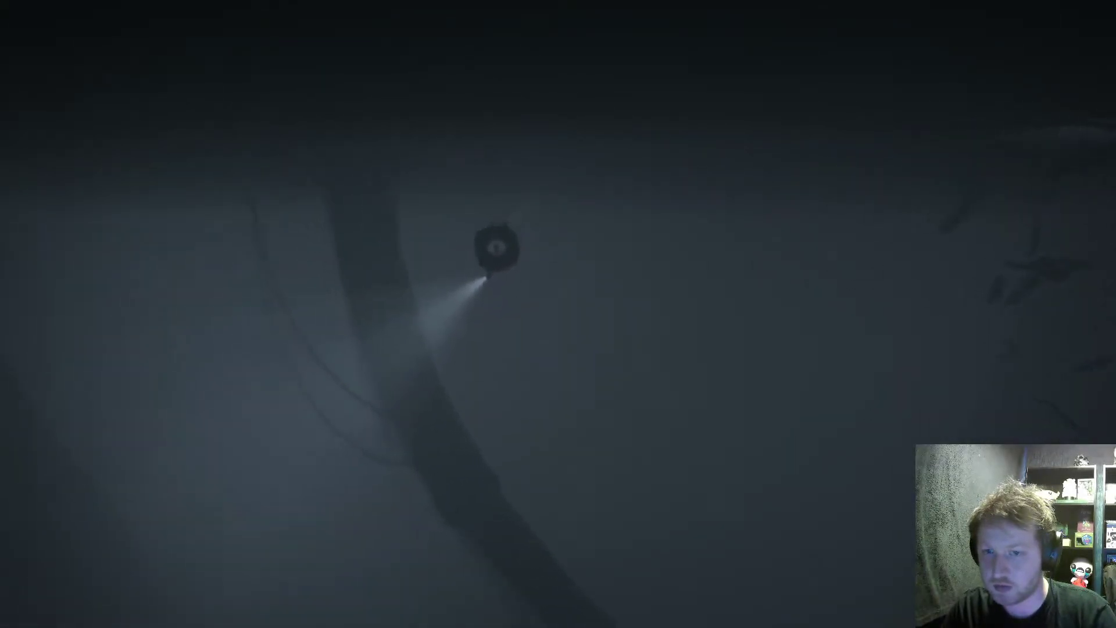
key("a")
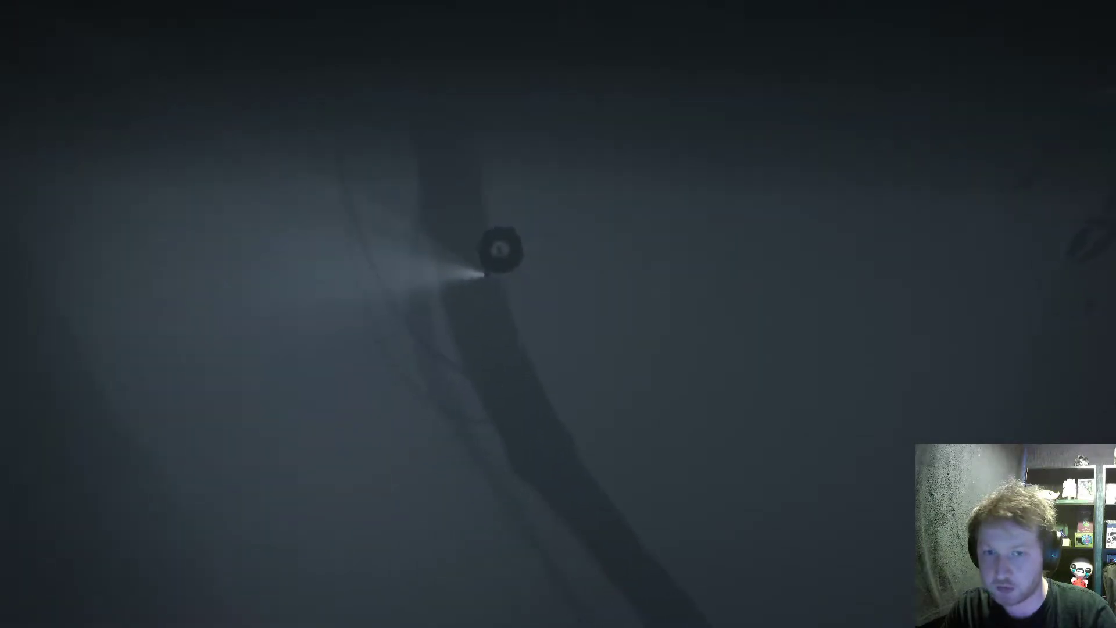
key("a")
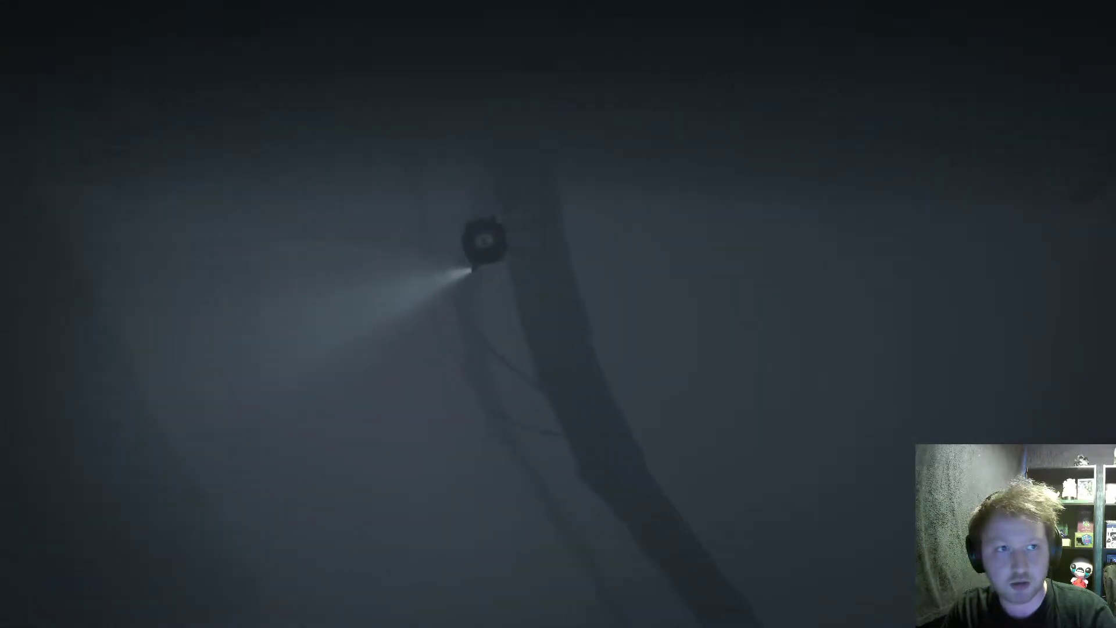
key("a")
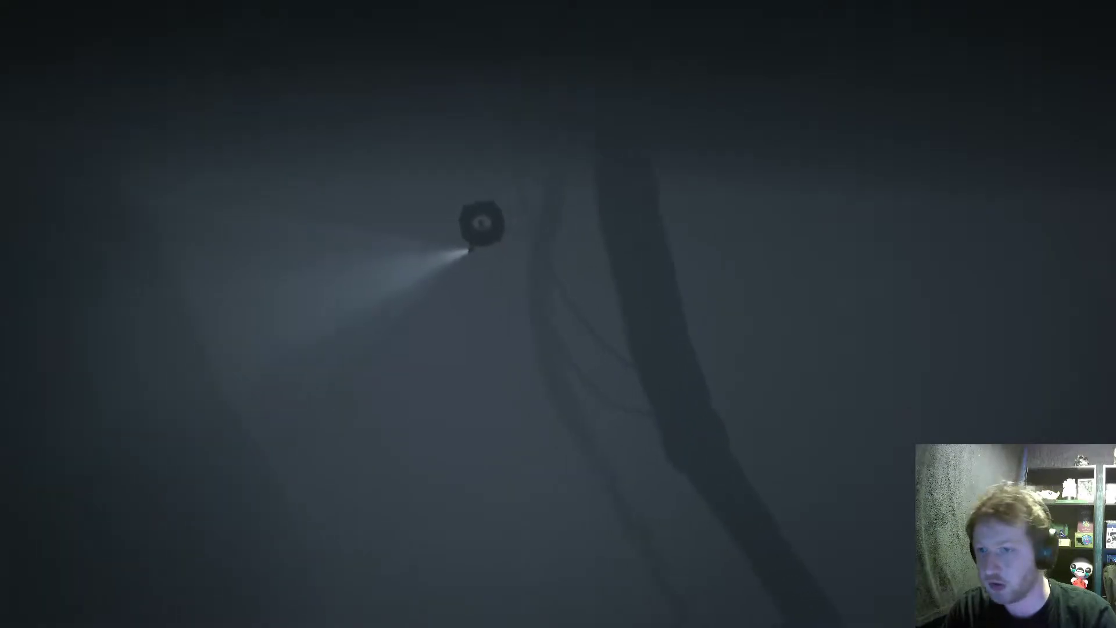
key("a")
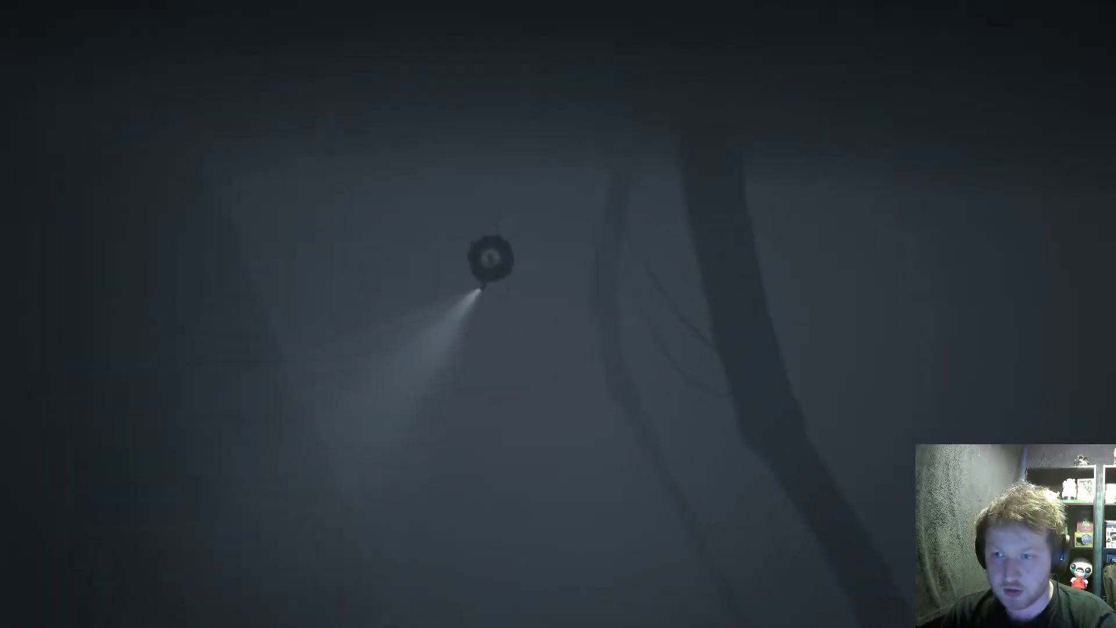
key("a")
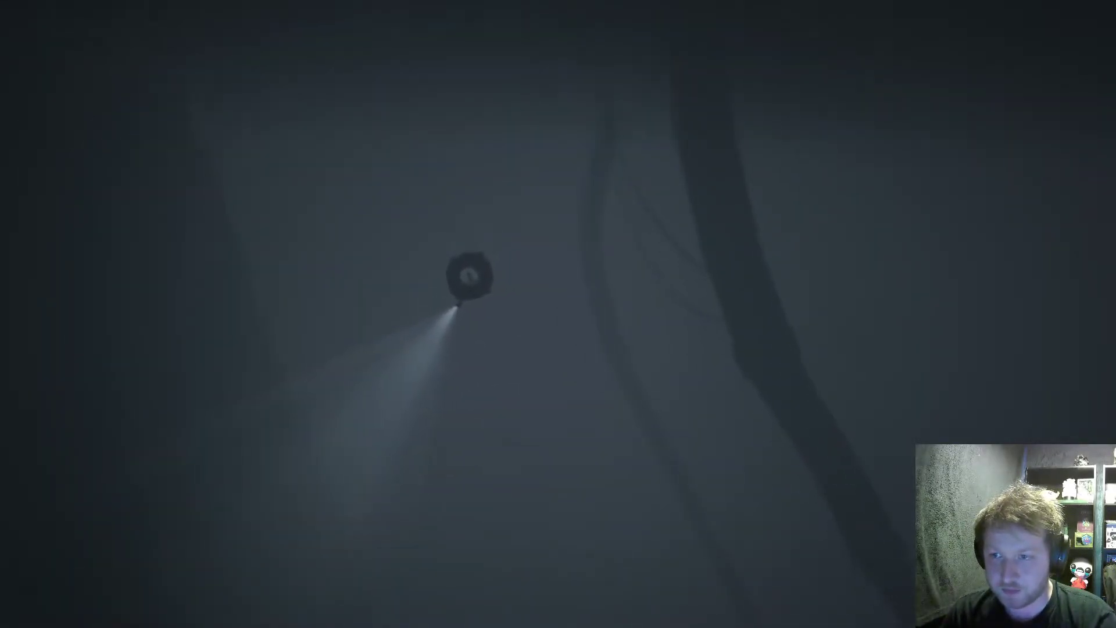
key("d")
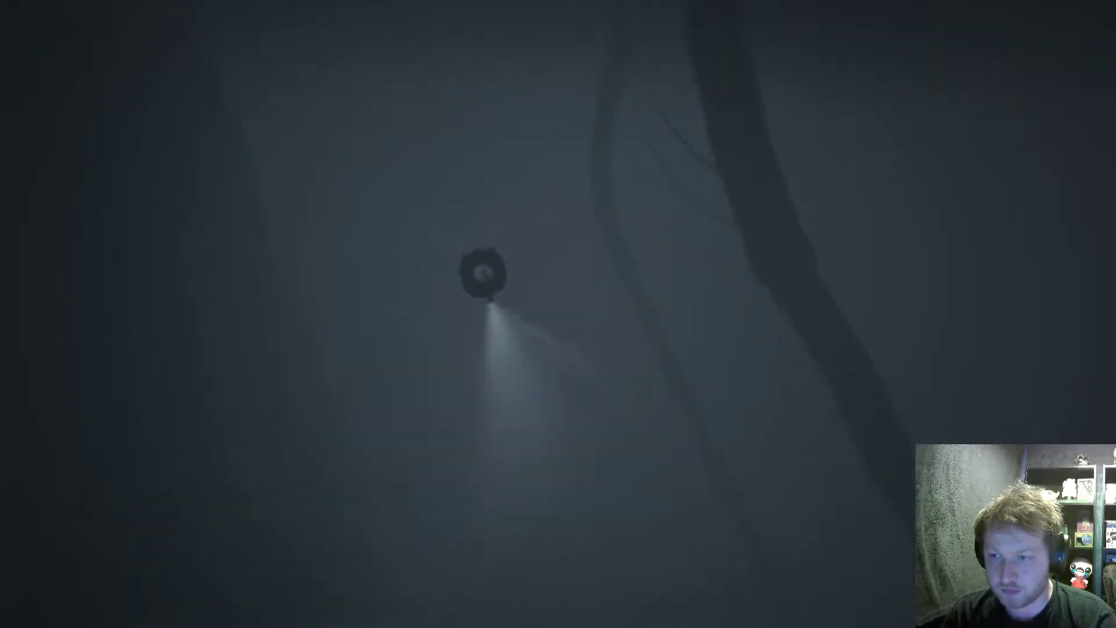
key("d")
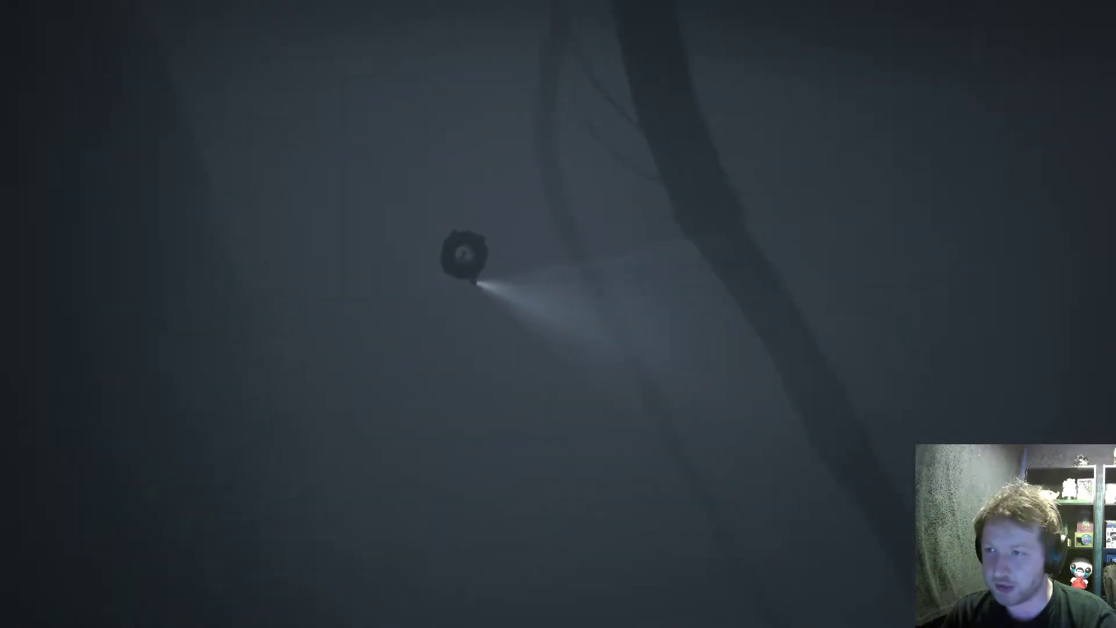
key("d")
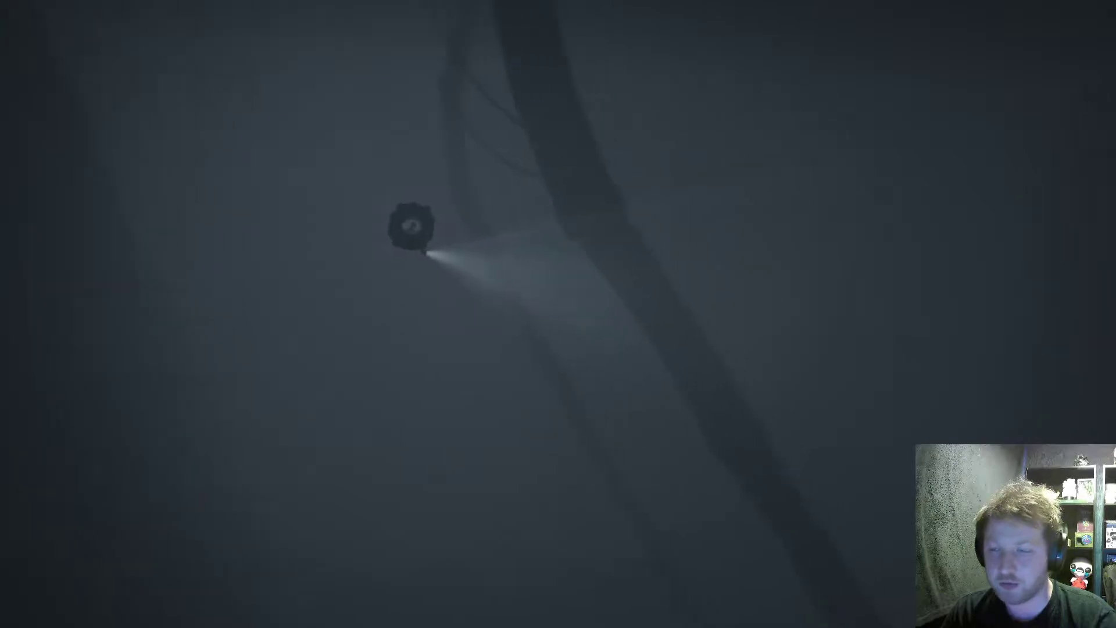
key("d")
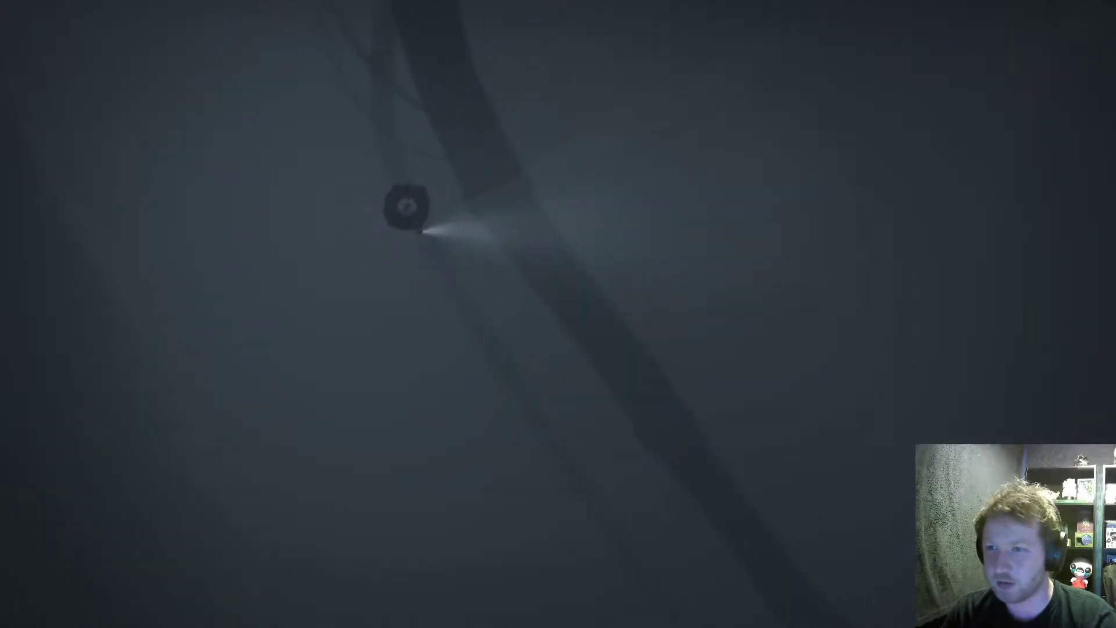
key("d")
key("d")
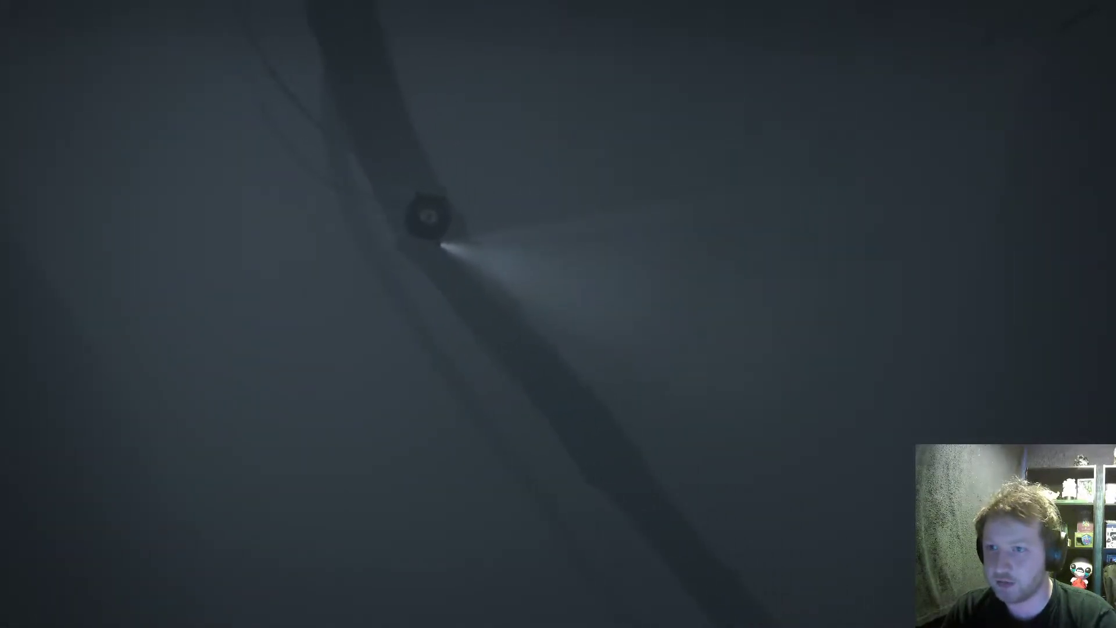
key("d")
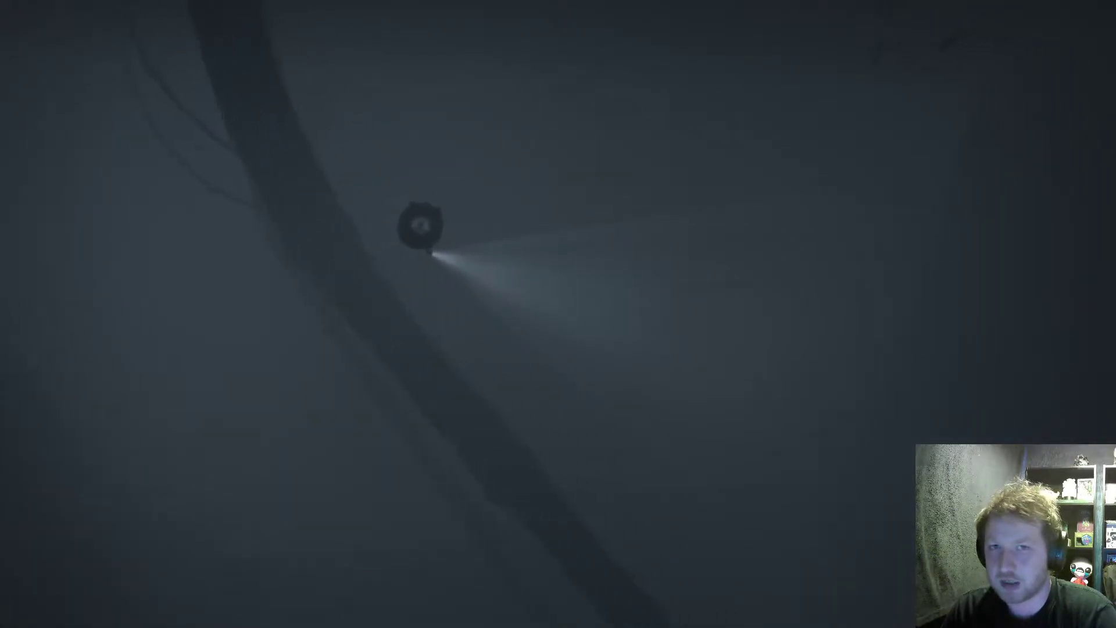
key("d")
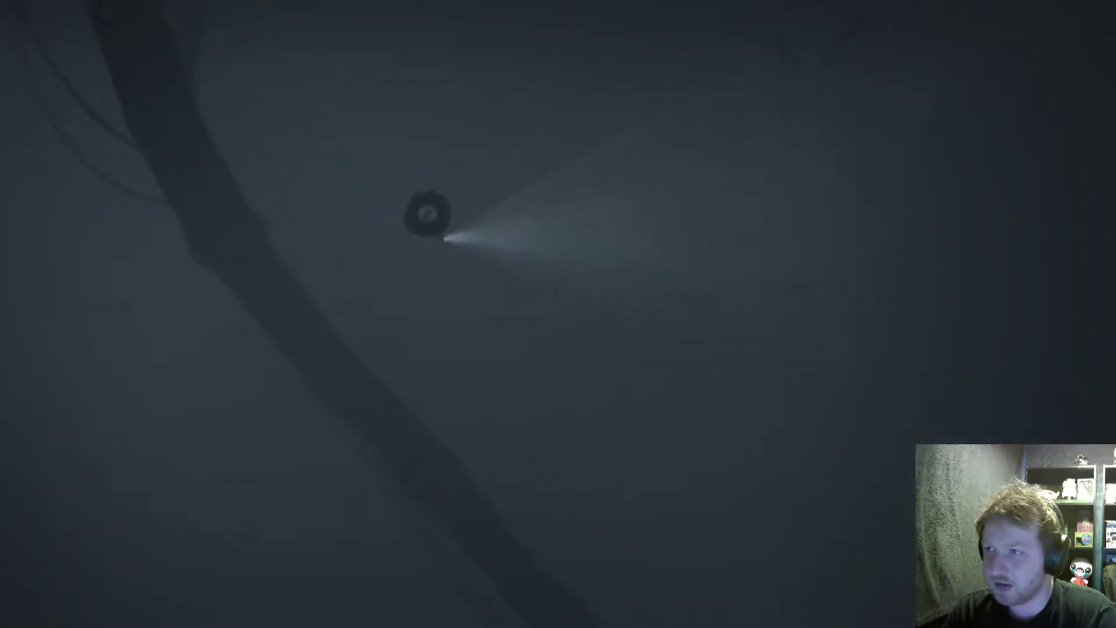
key("d")
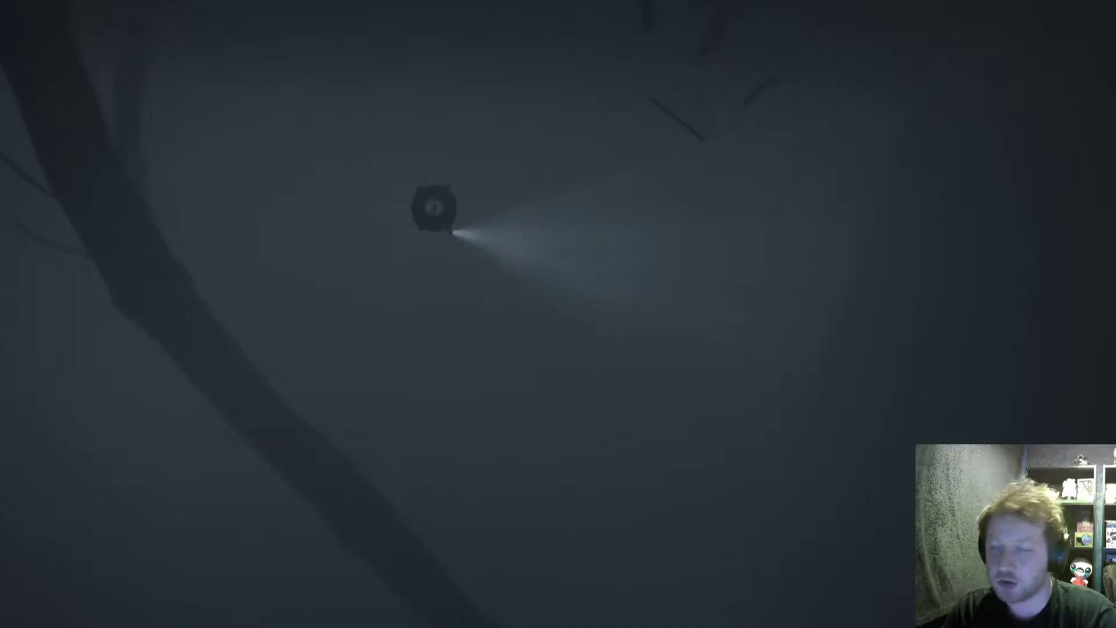
key("w")
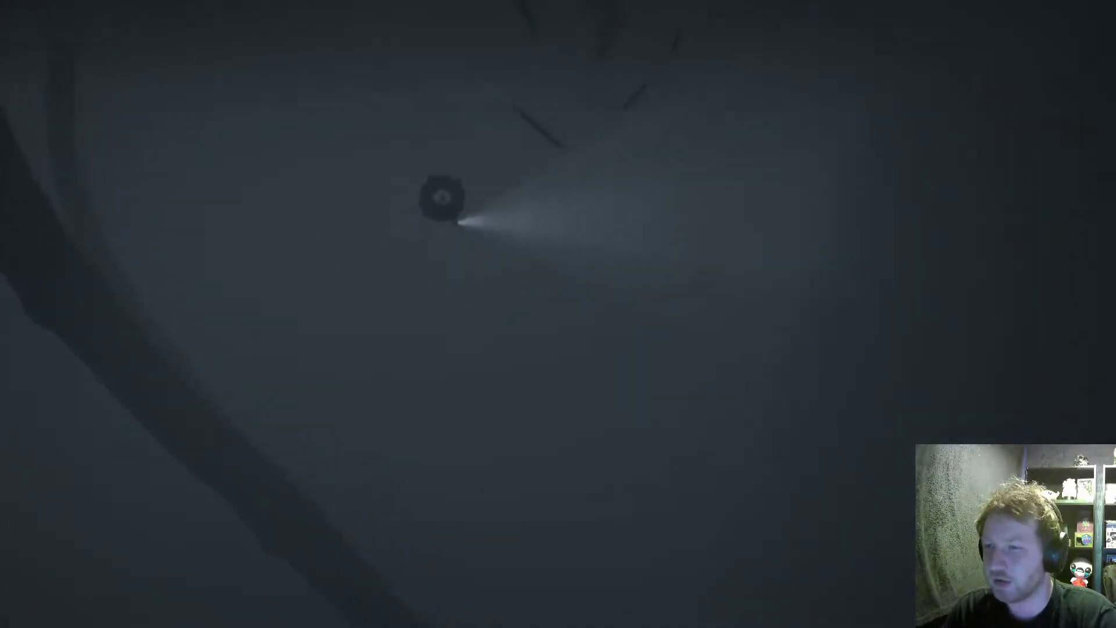
key("d")
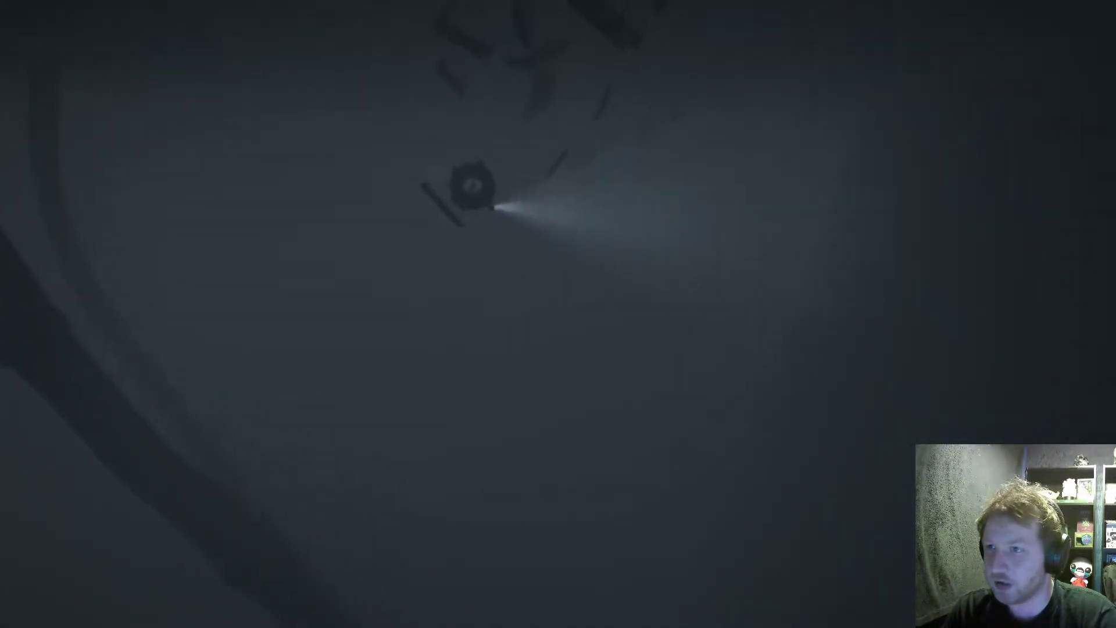
key("d")
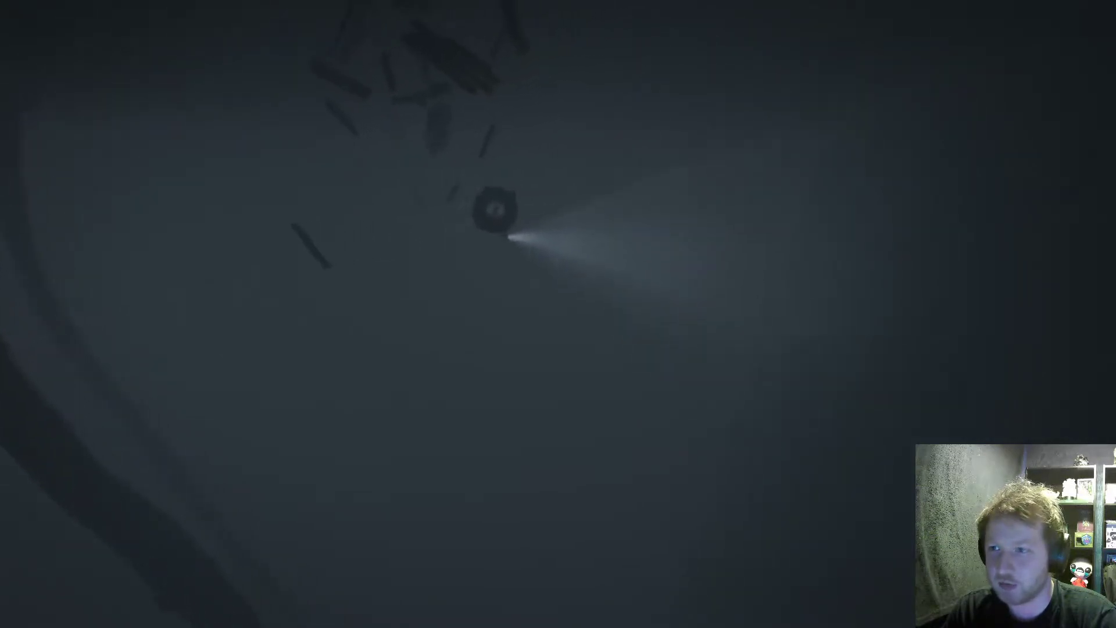
key("d")
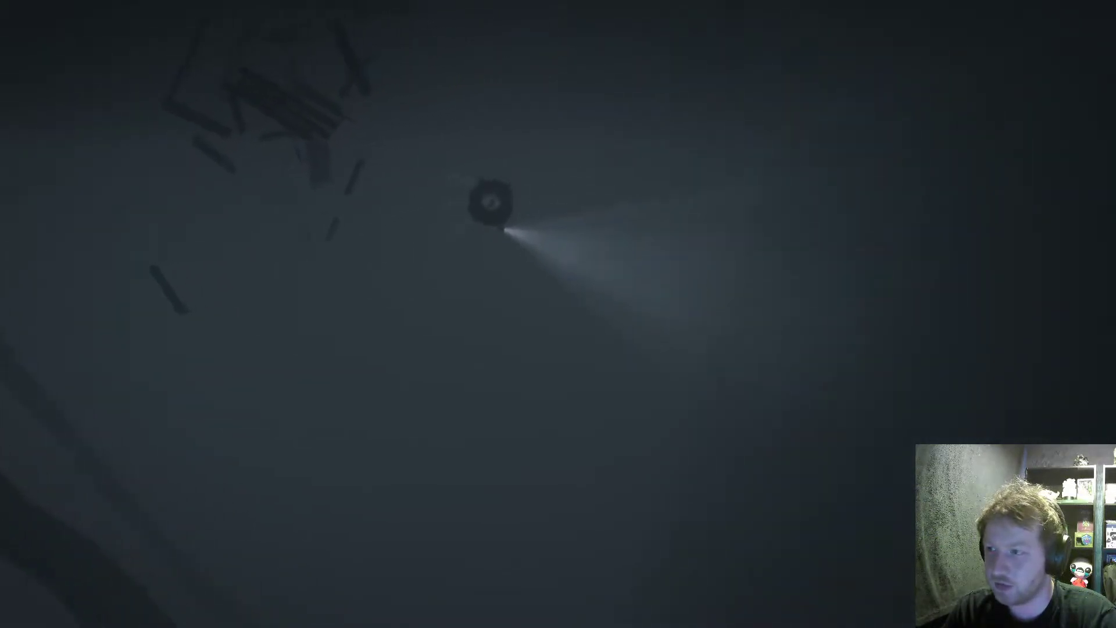
key("d")
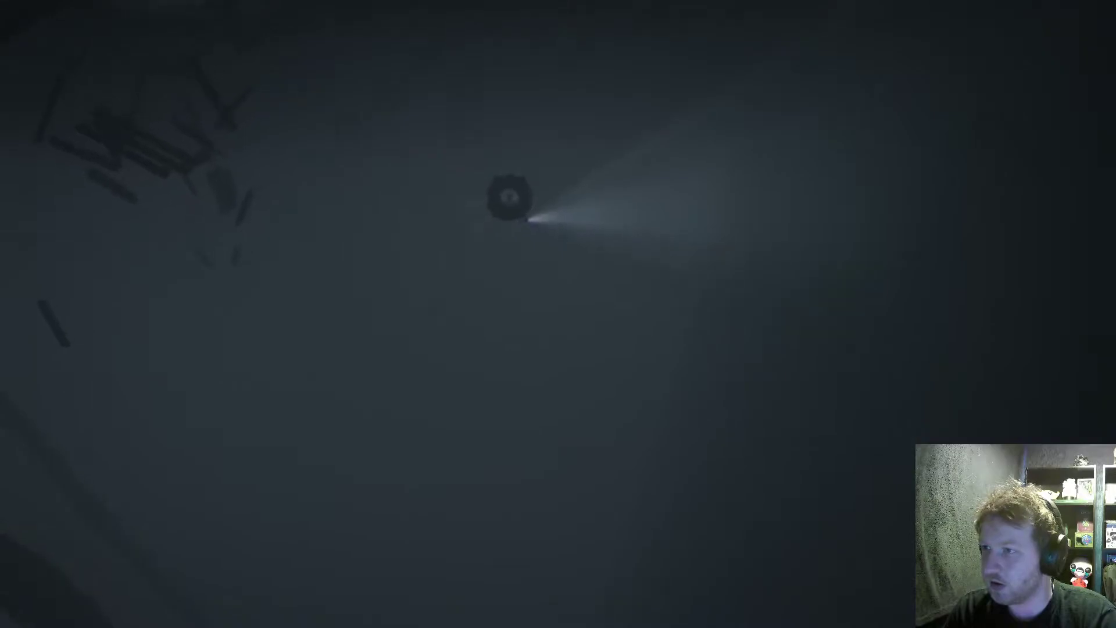
key("d")
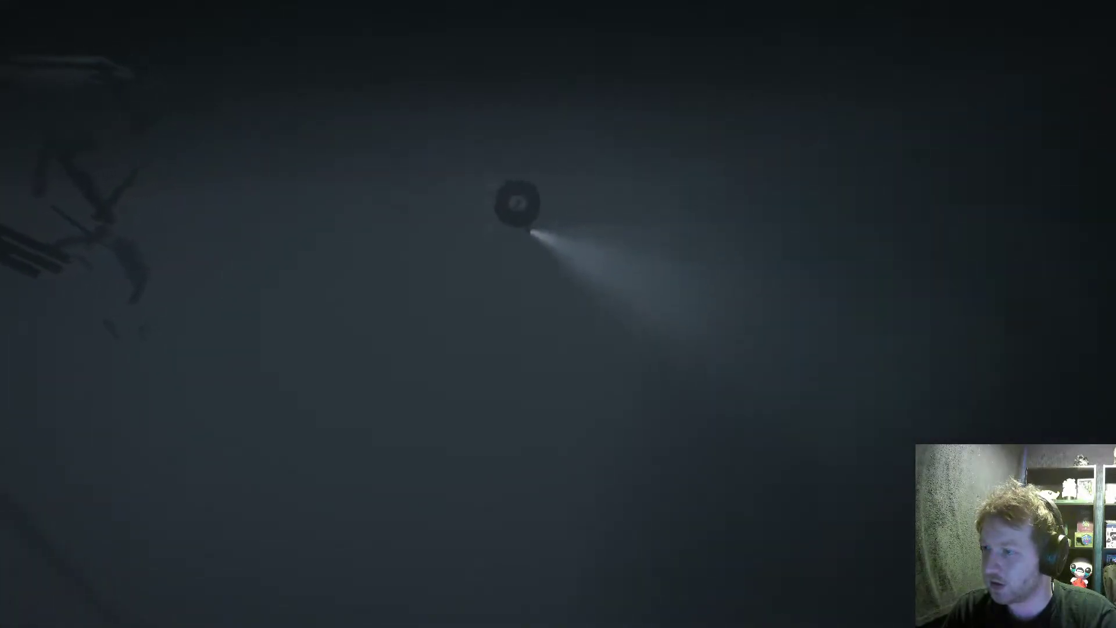
key("d")
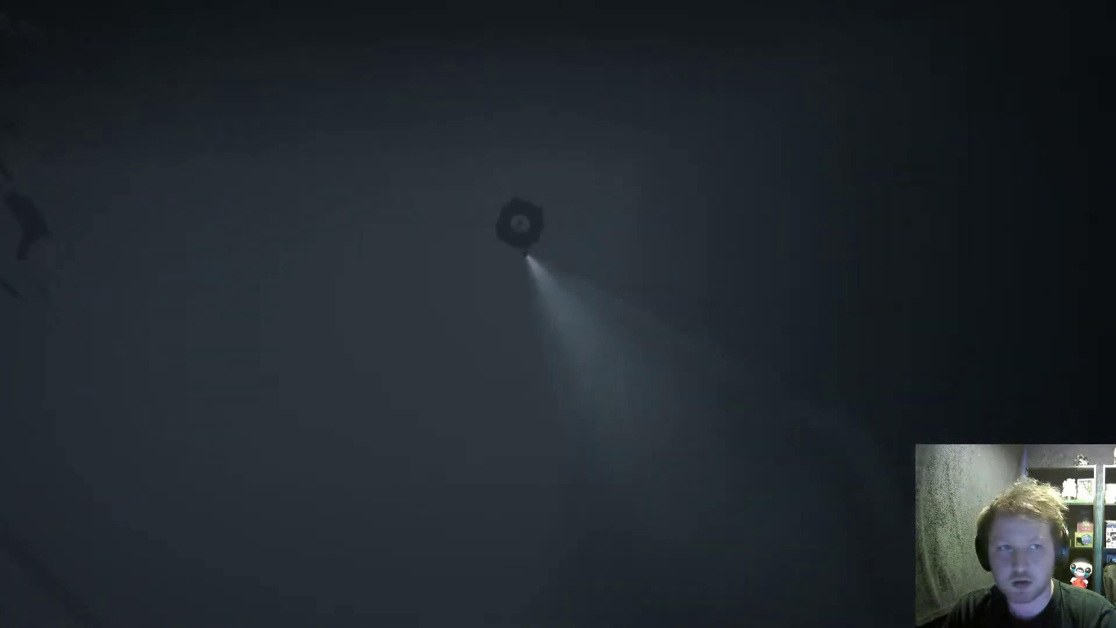
key("a")
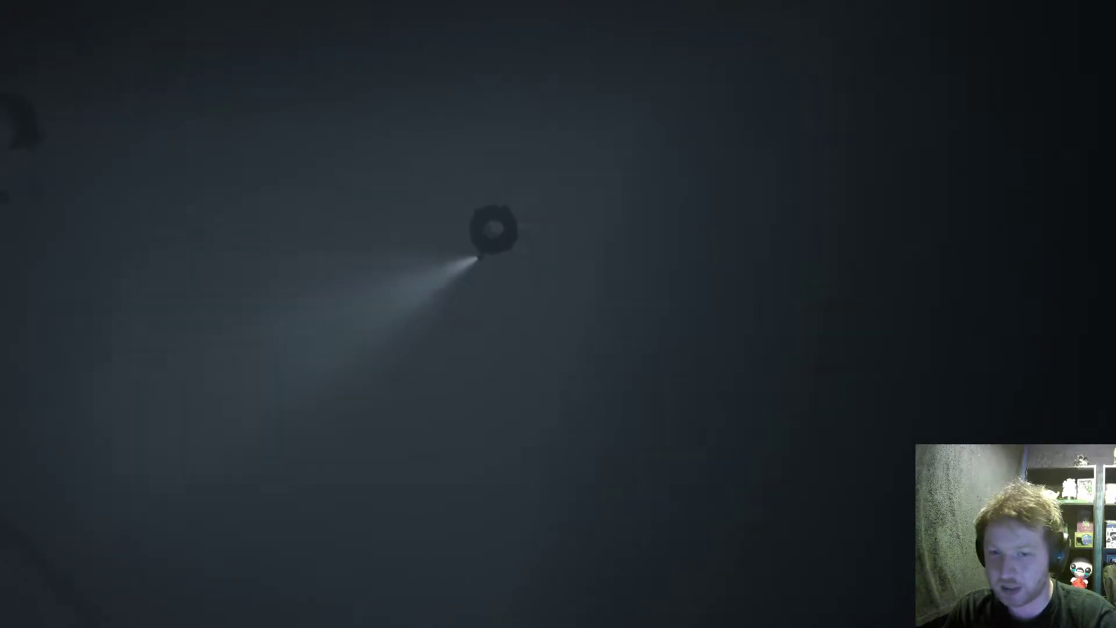
key("s")
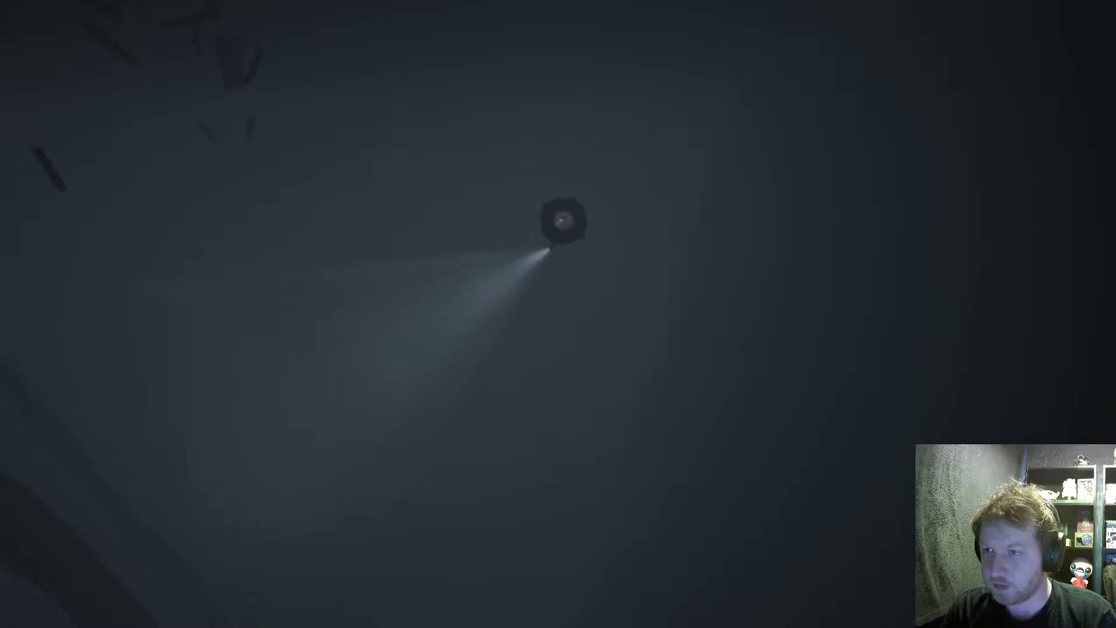
key("s")
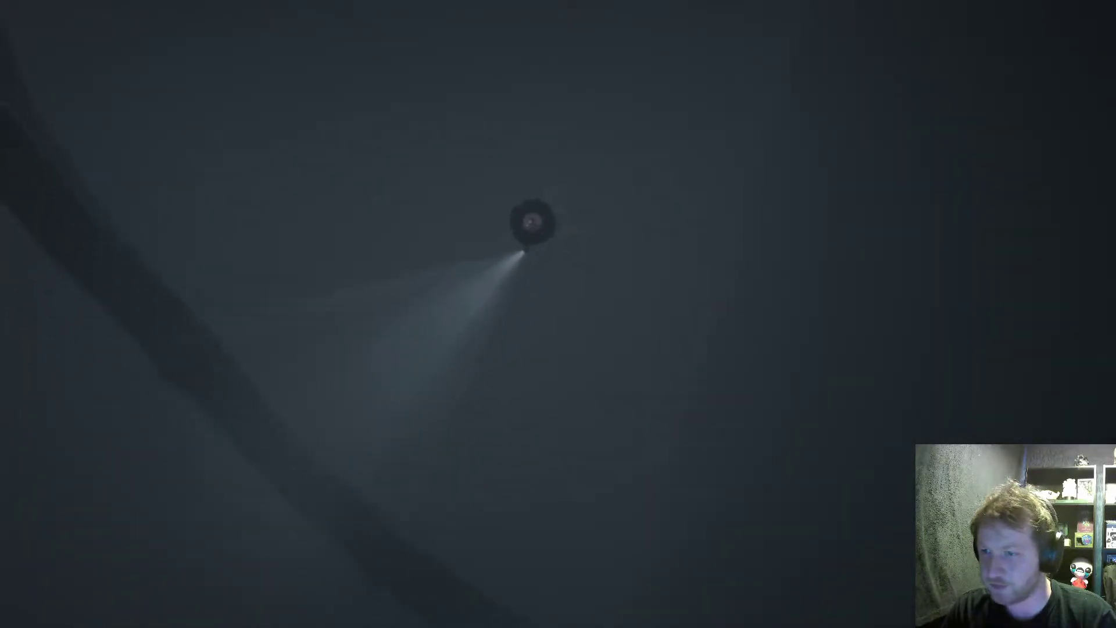
key("w")
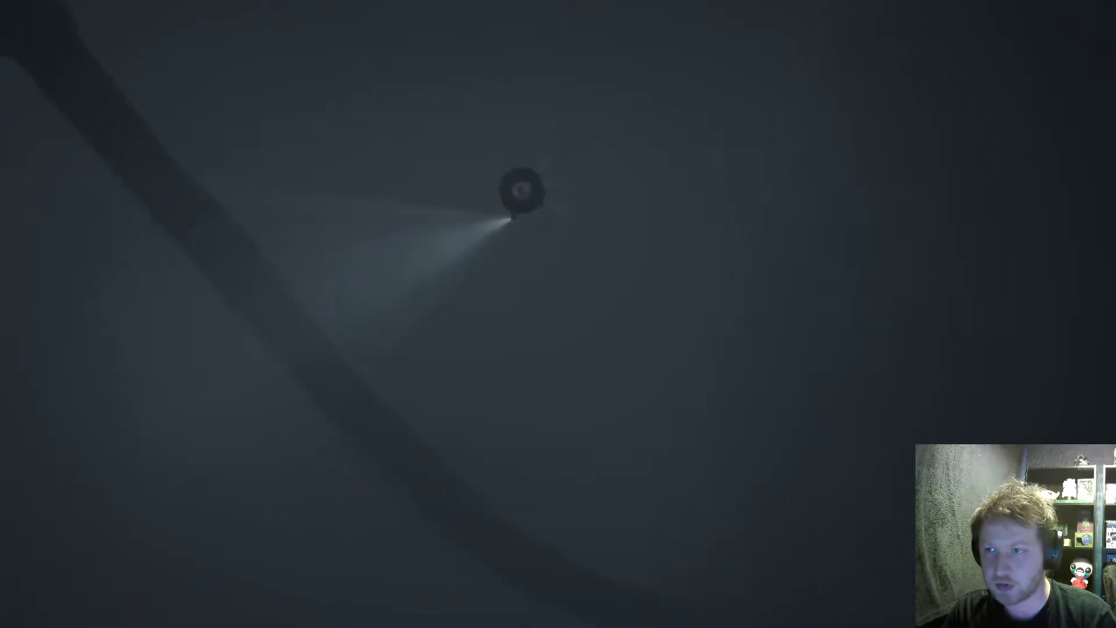
key("a")
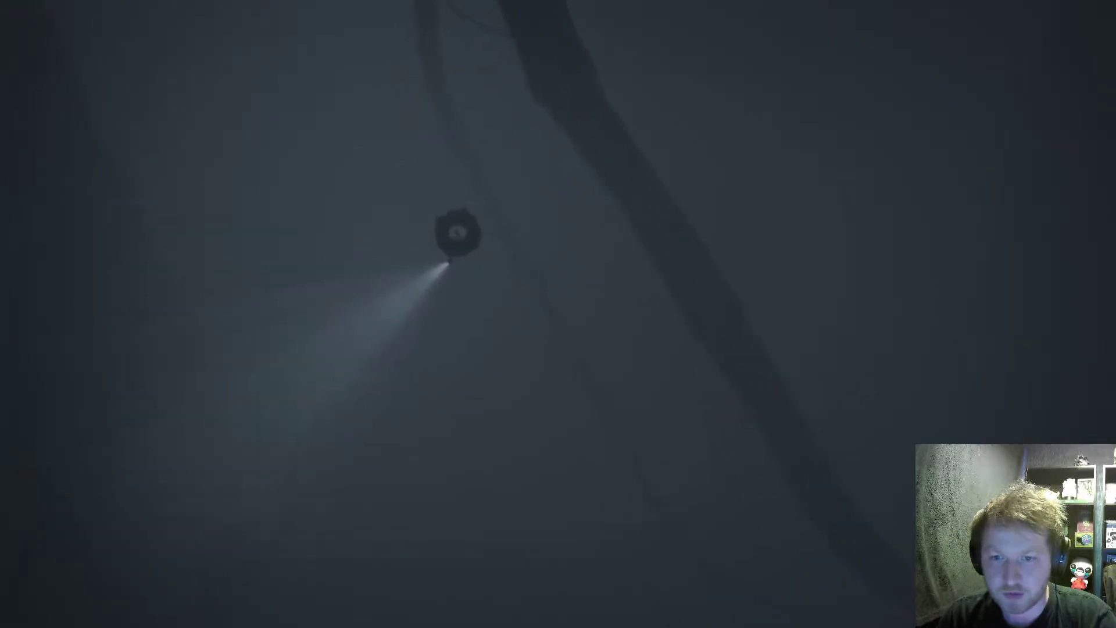
key("d")
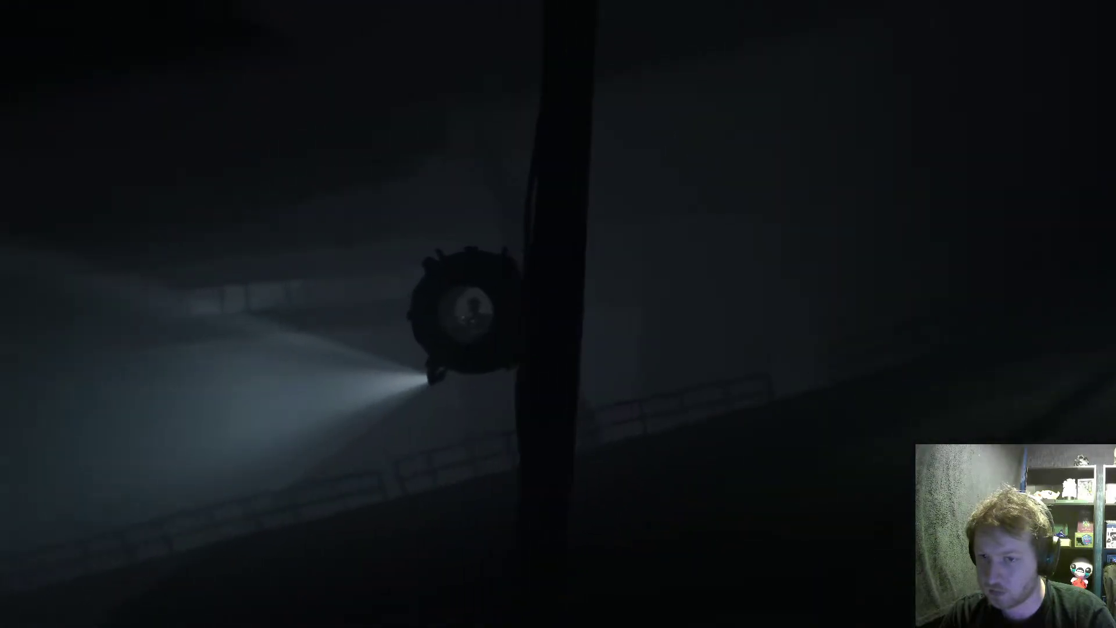
key("Left")
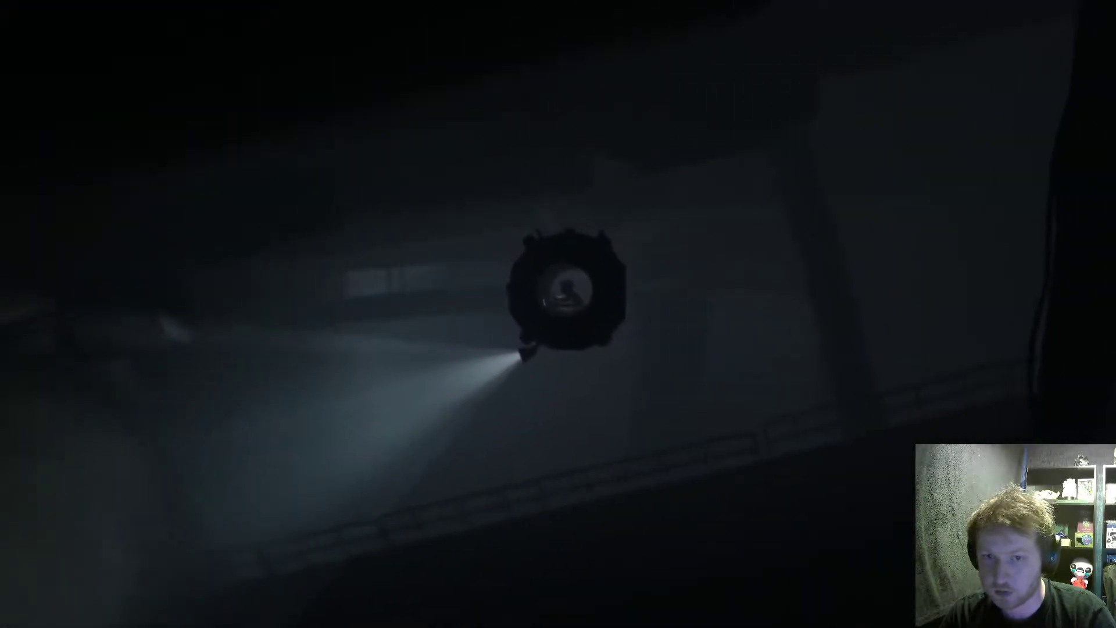
key("Left")
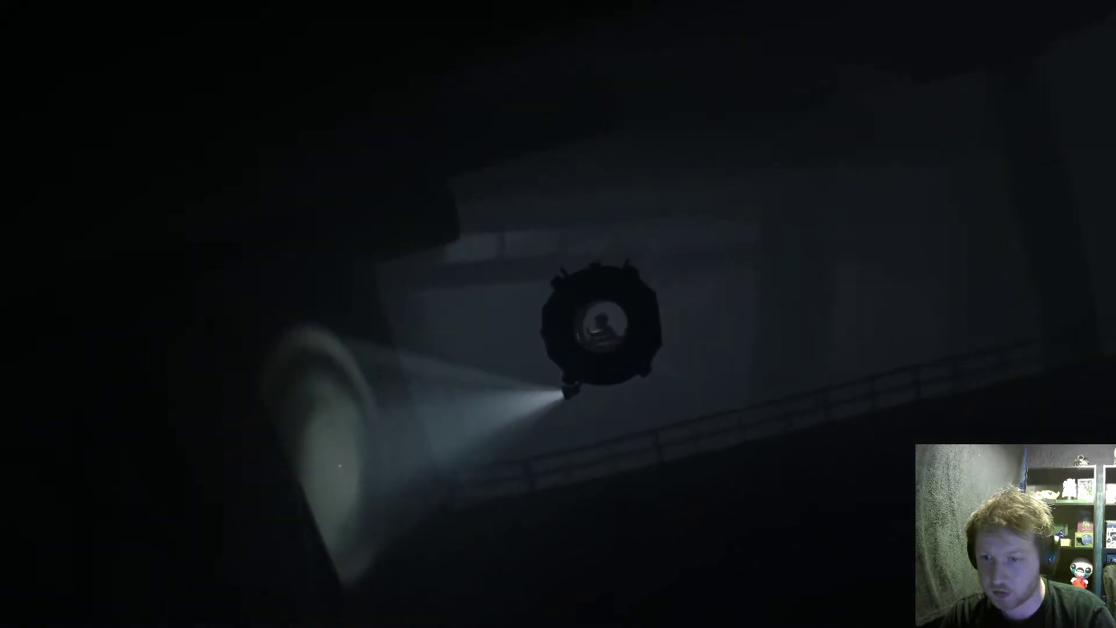
key("Right")
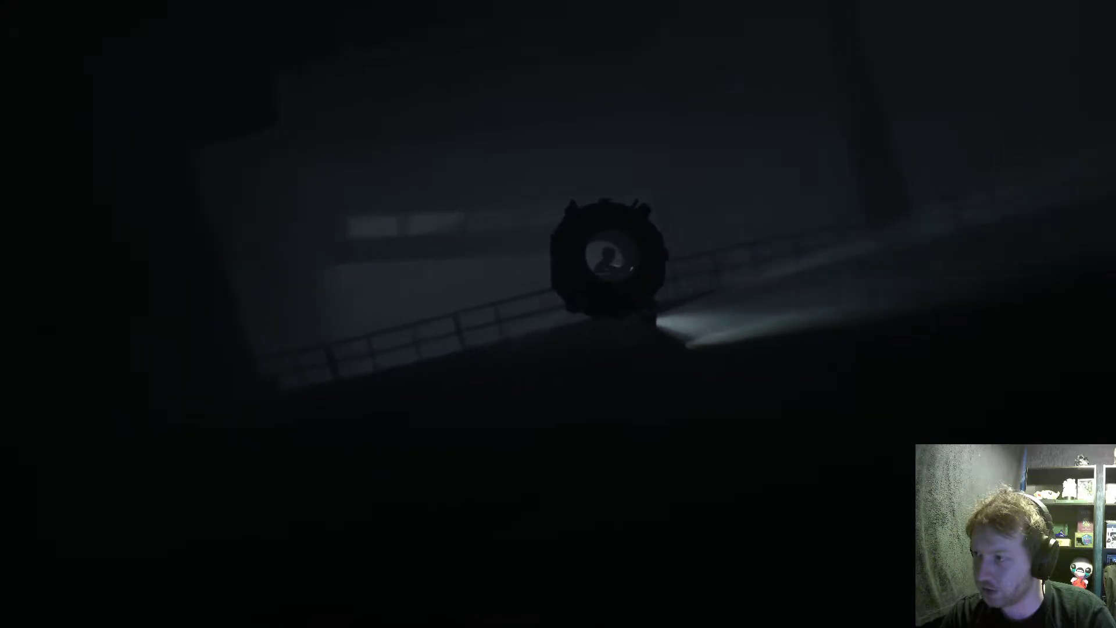
key("Right")
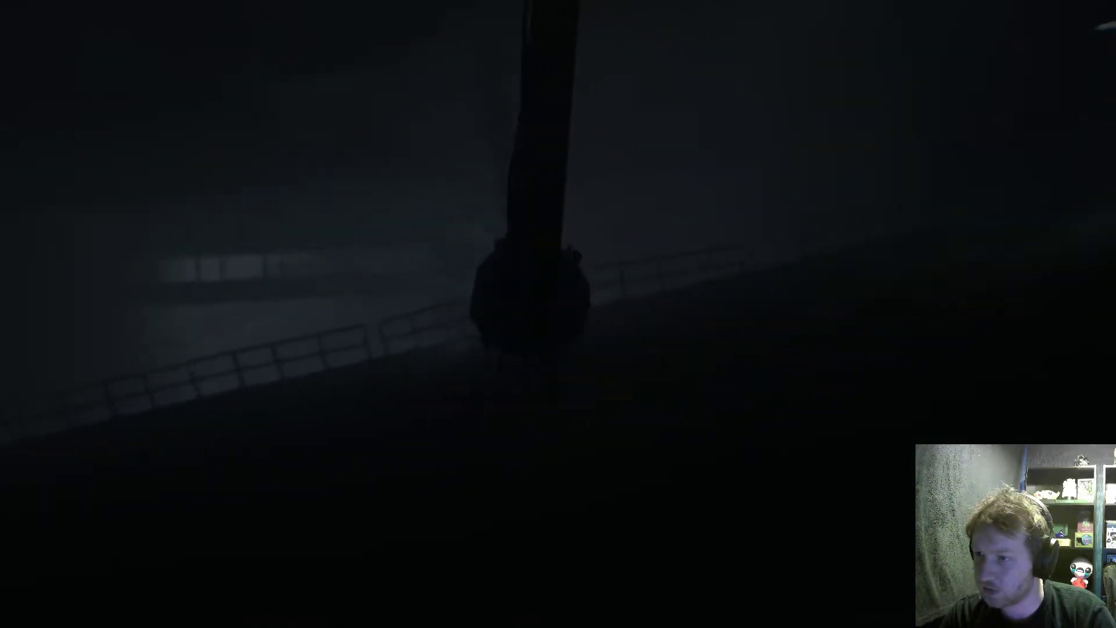
key("Left")
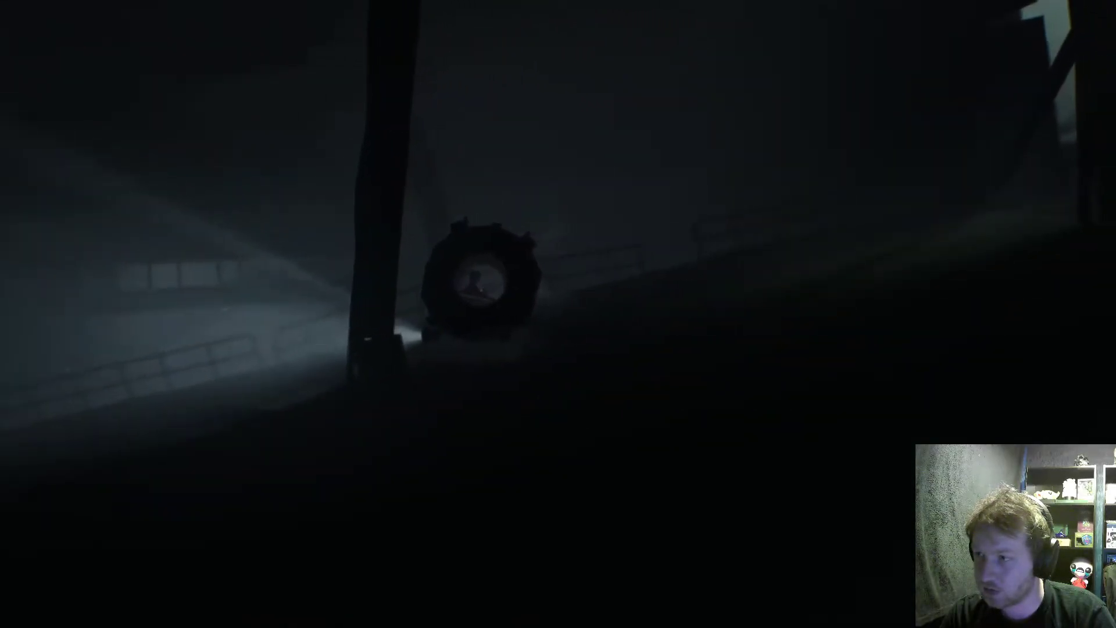
key("Left")
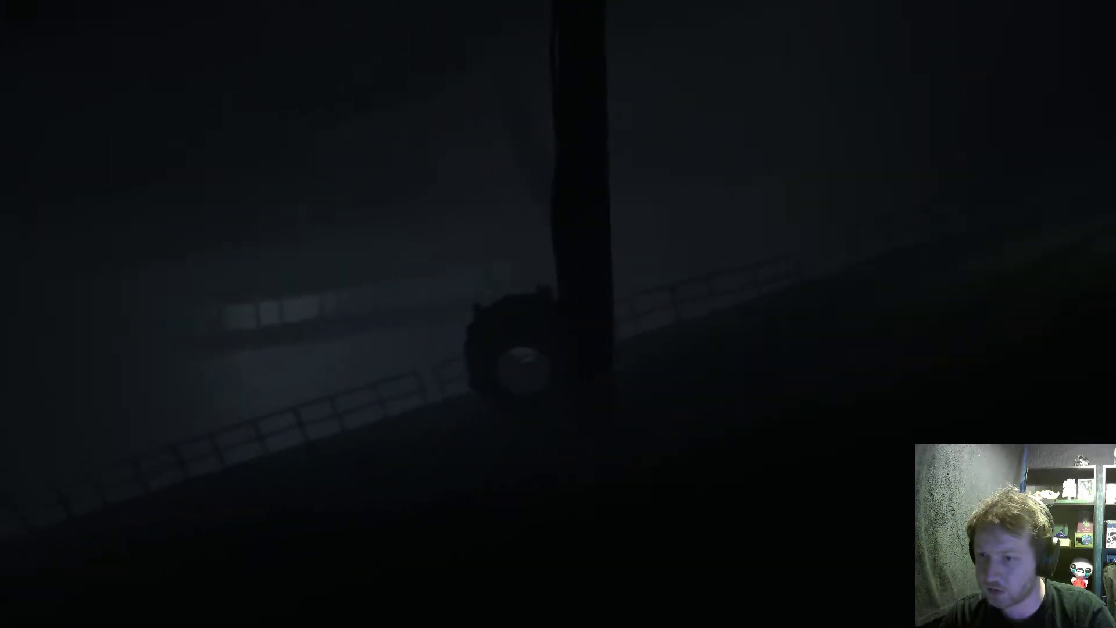
key("Up")
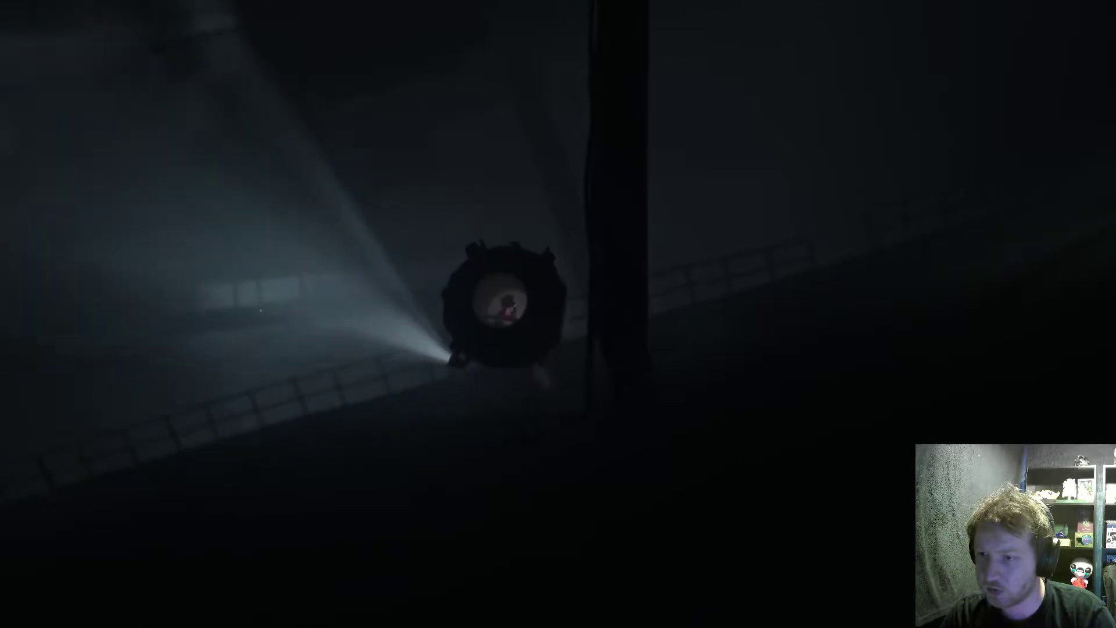
key("Right")
key("Right")
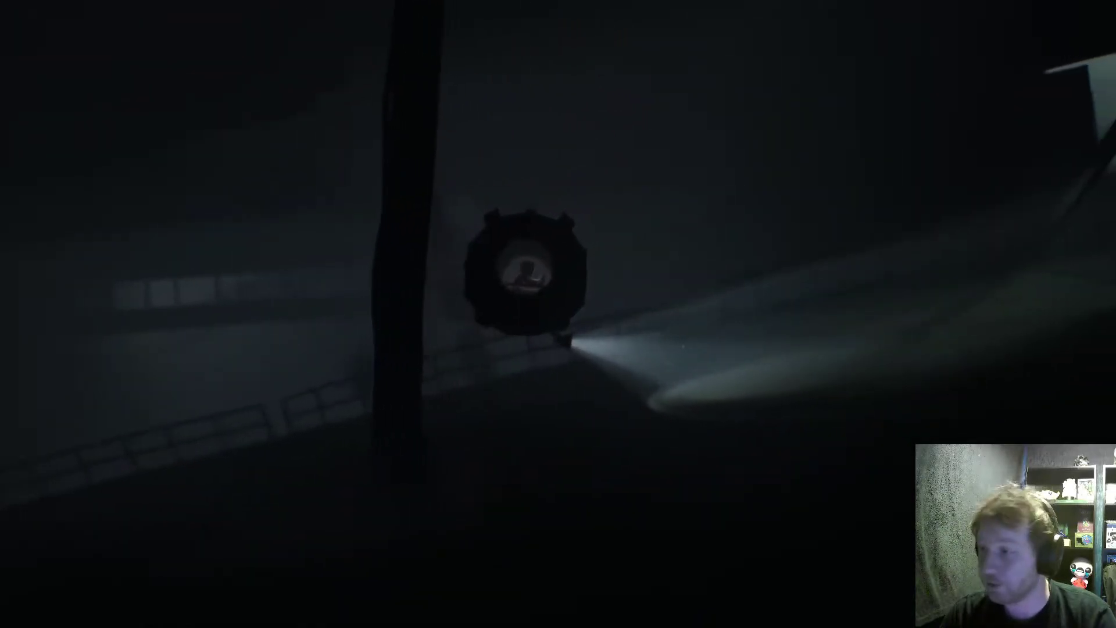
key("Right")
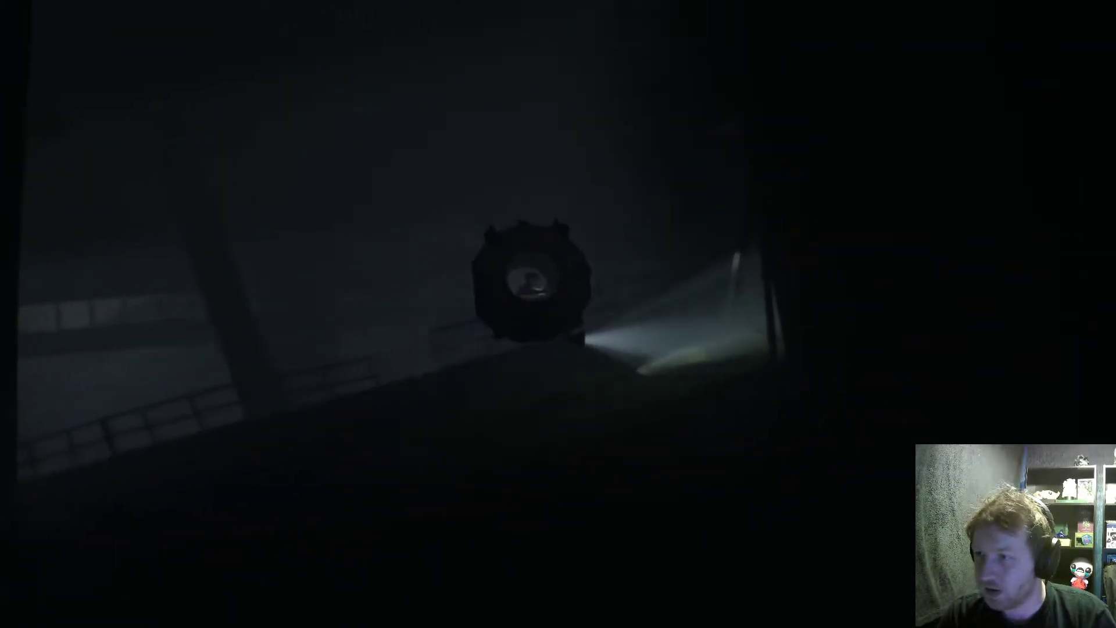
key("Right")
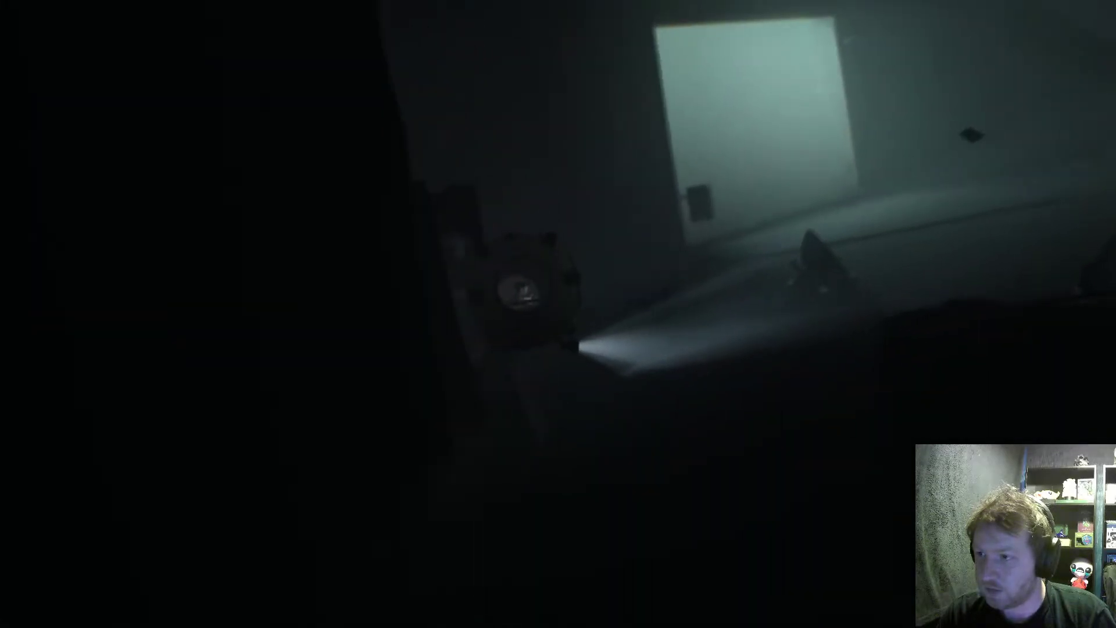
key("Right")
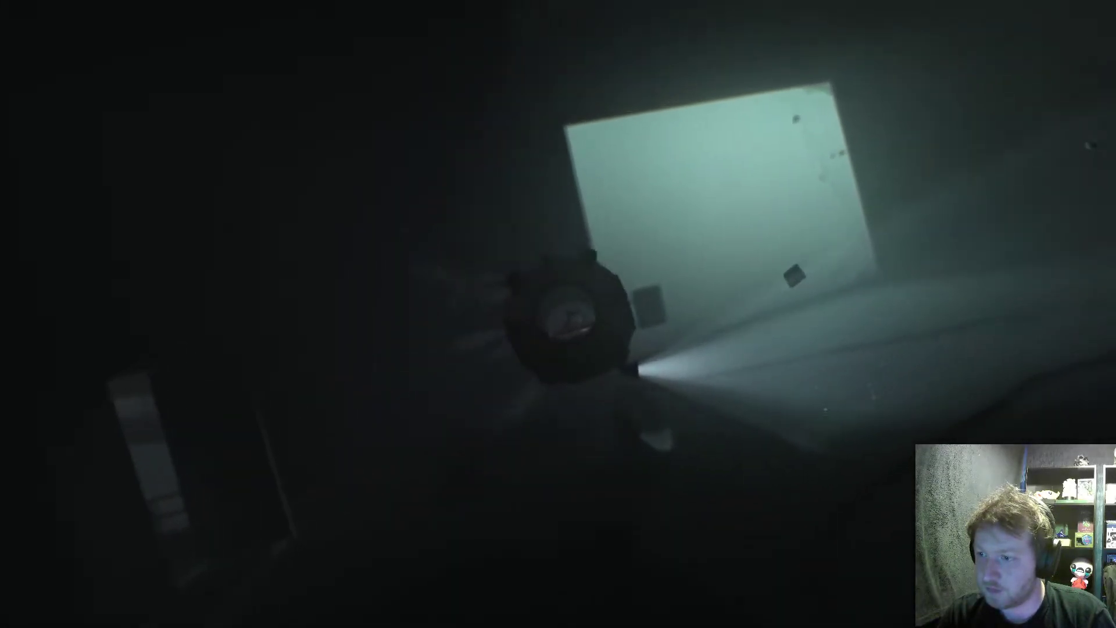
key("Right")
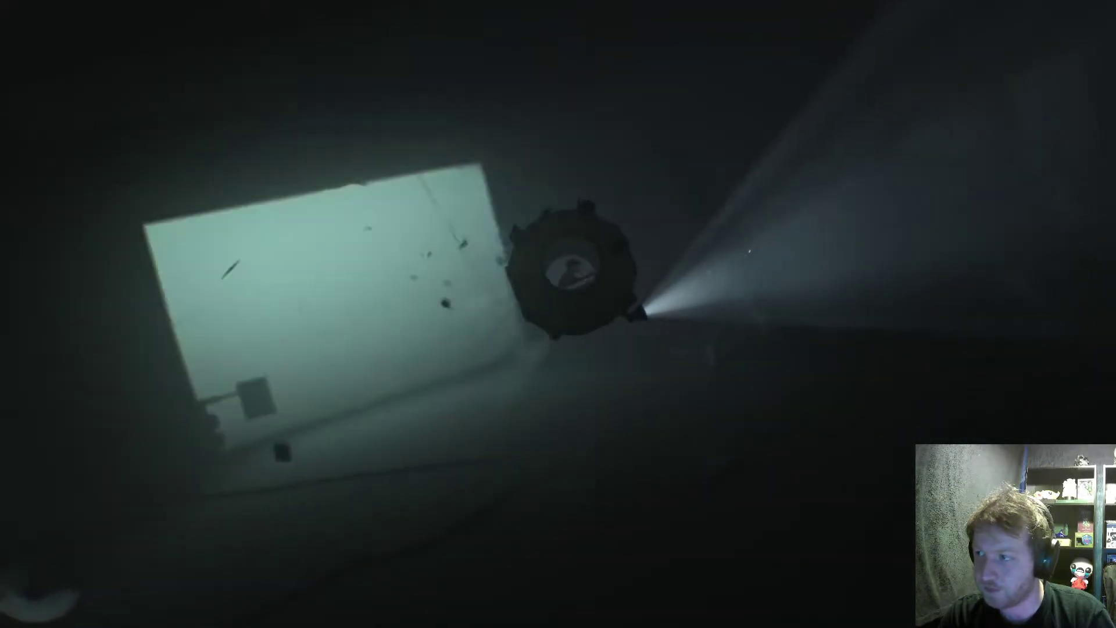
key("Left")
key("Left")
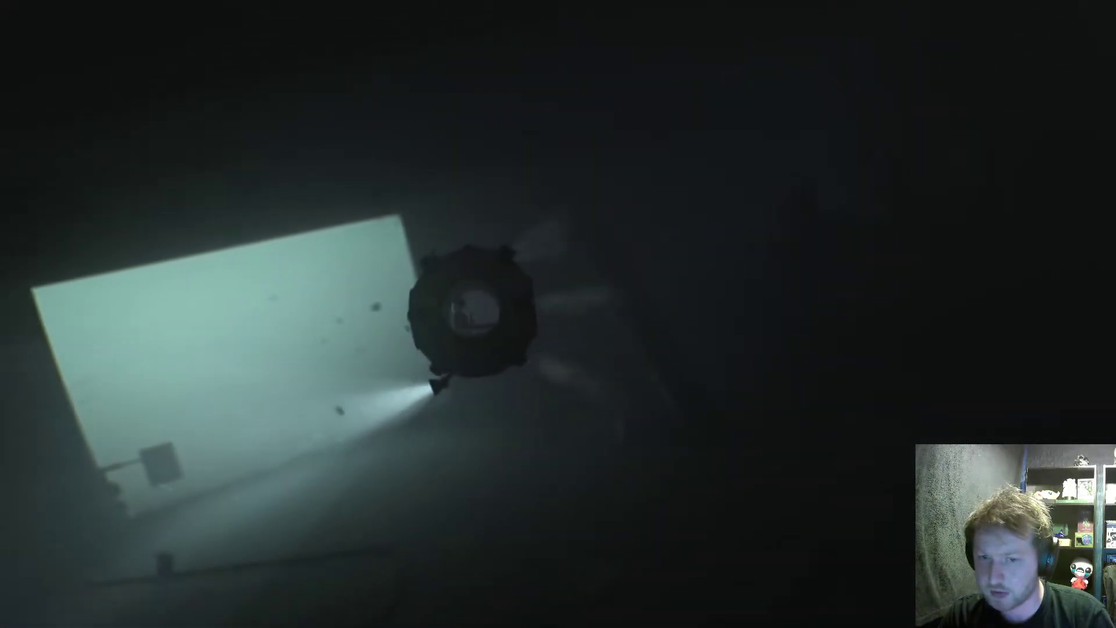
key("Left")
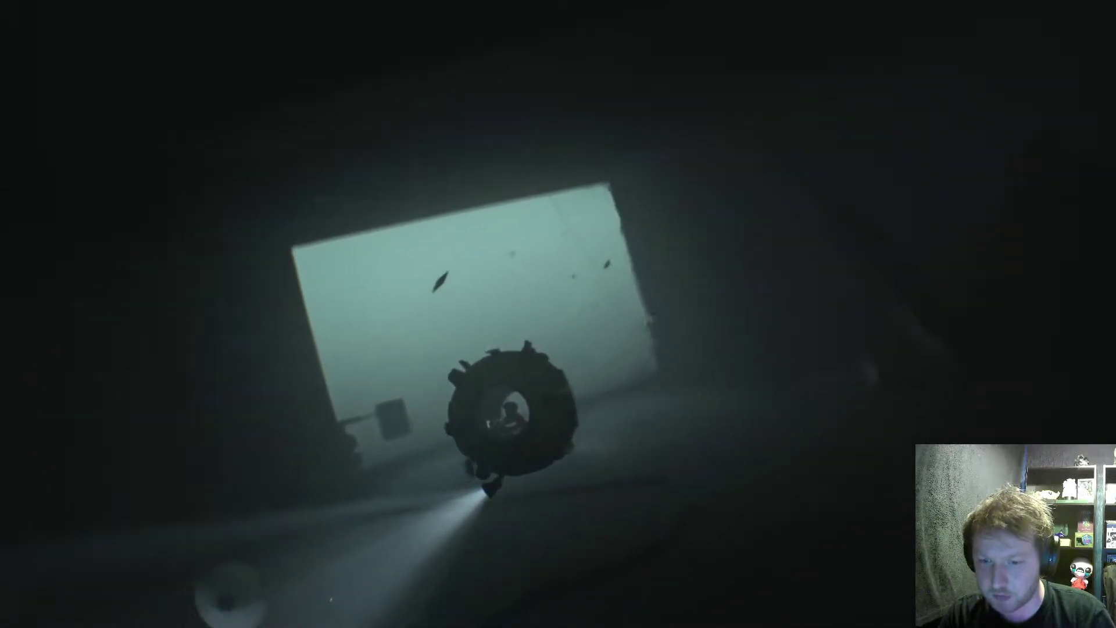
key("Right")
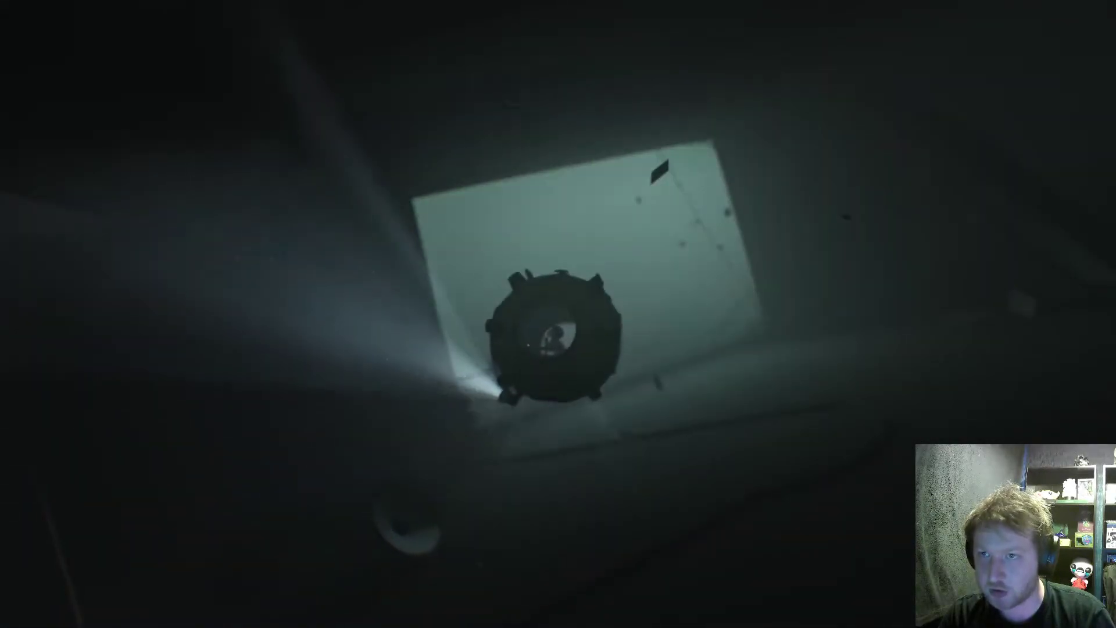
key("Right")
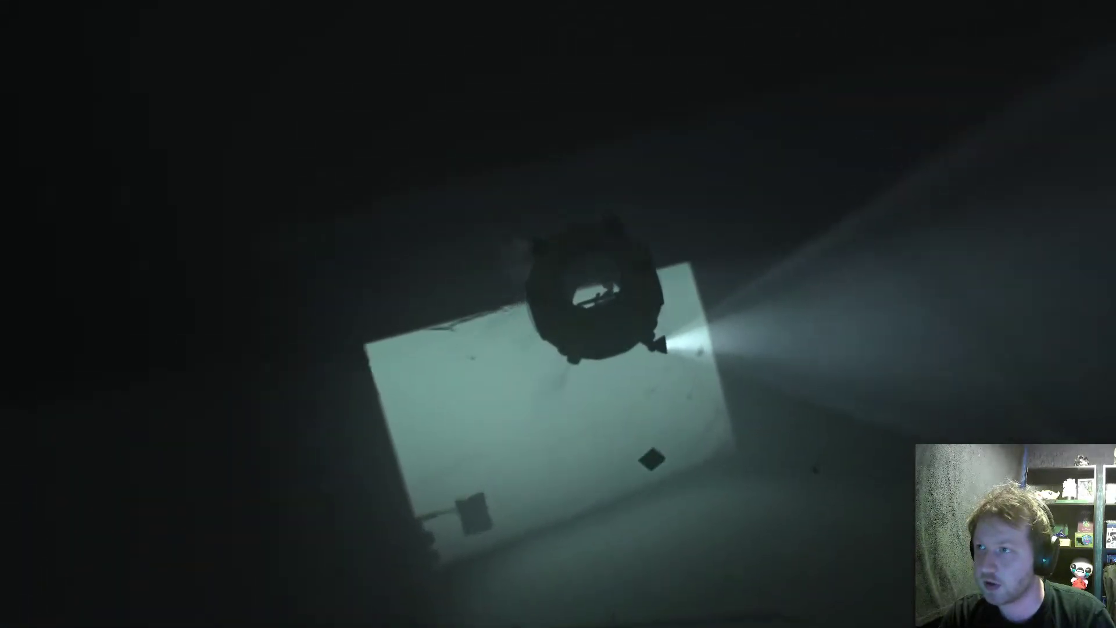
key("Right")
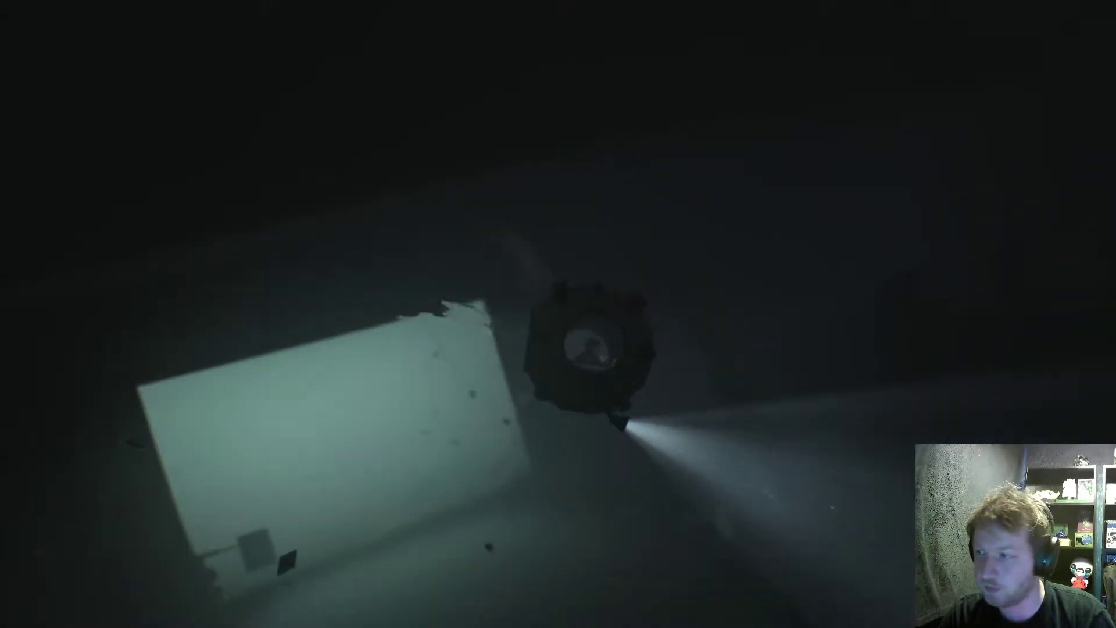
key("Right")
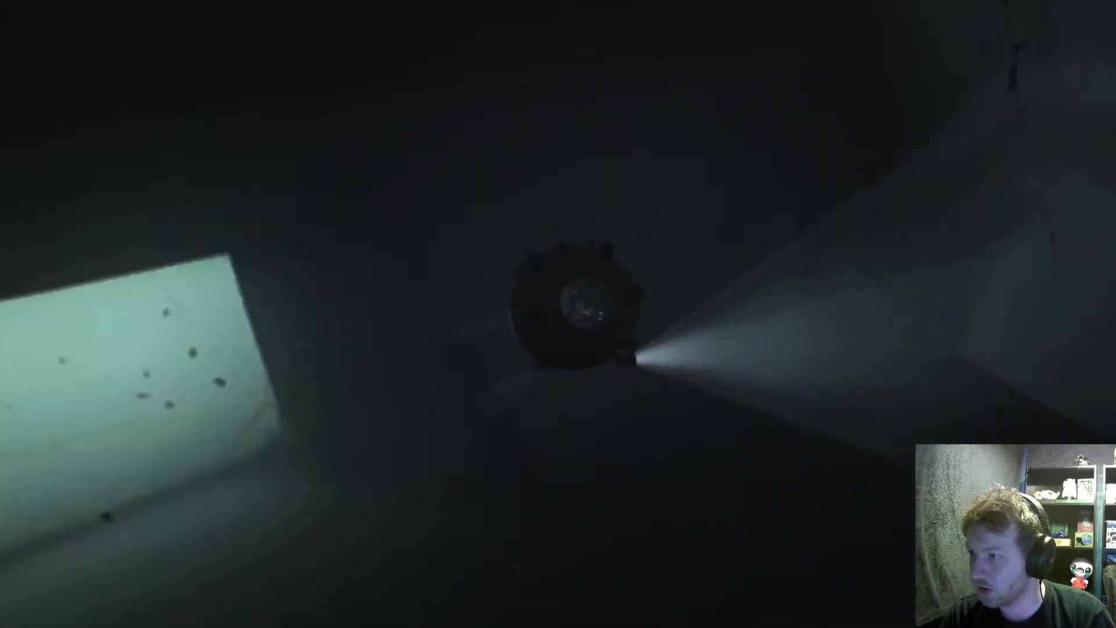
key("Right")
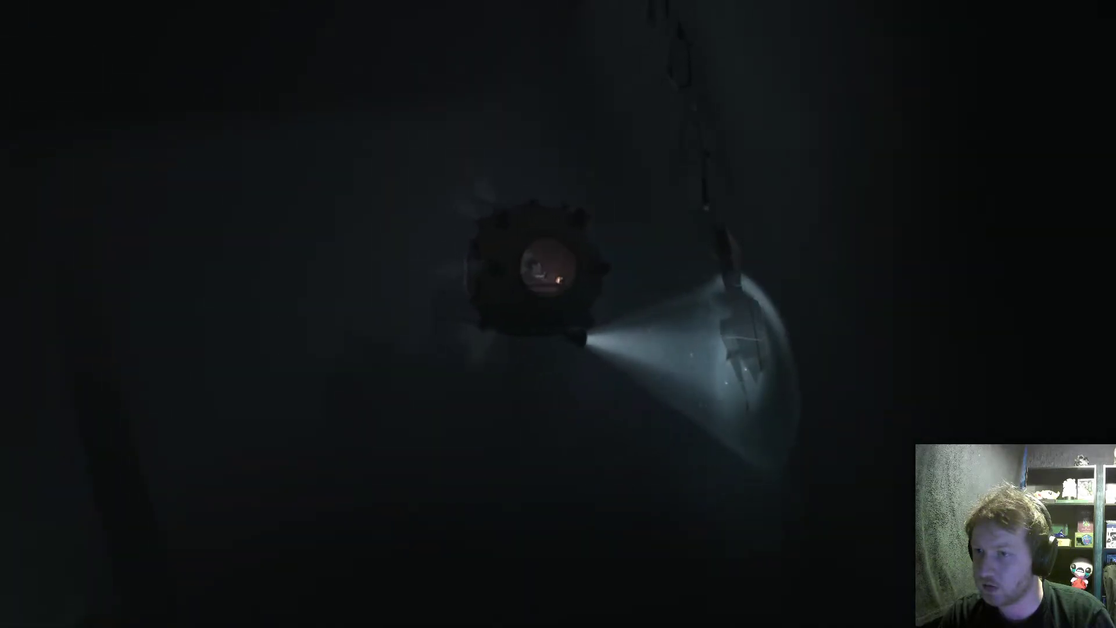
key("Left")
key("Right")
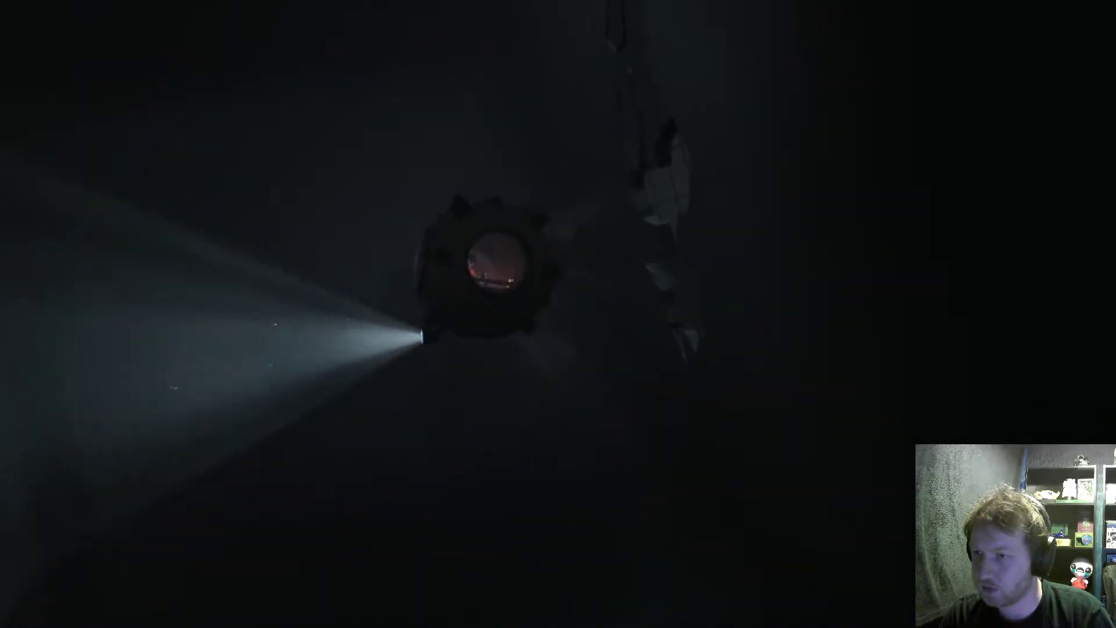
key("Right")
key("Left")
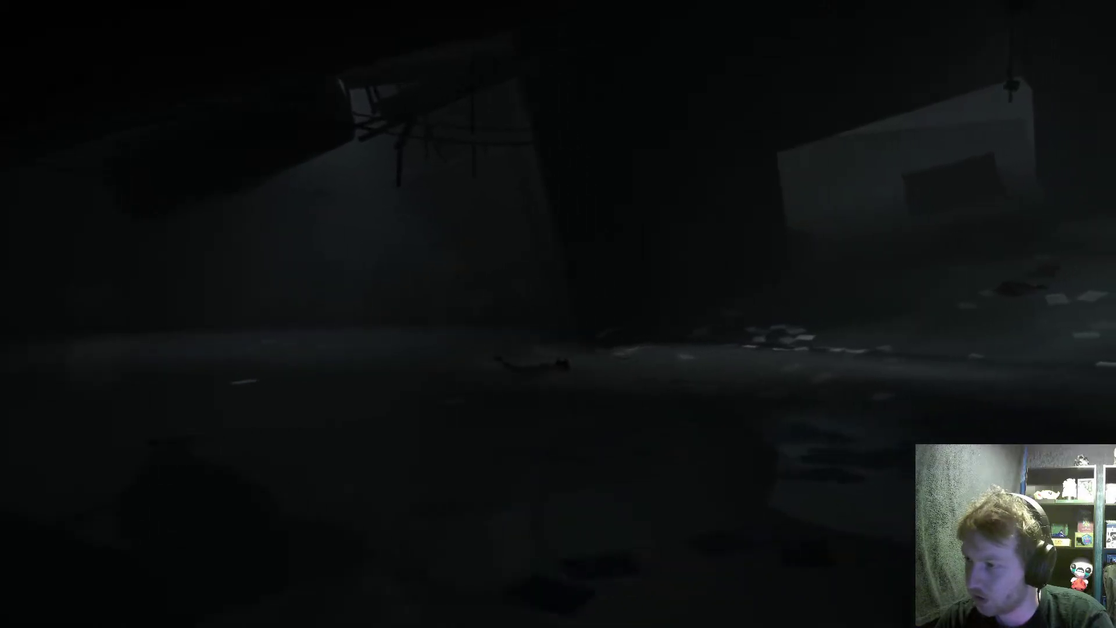
key("Right")
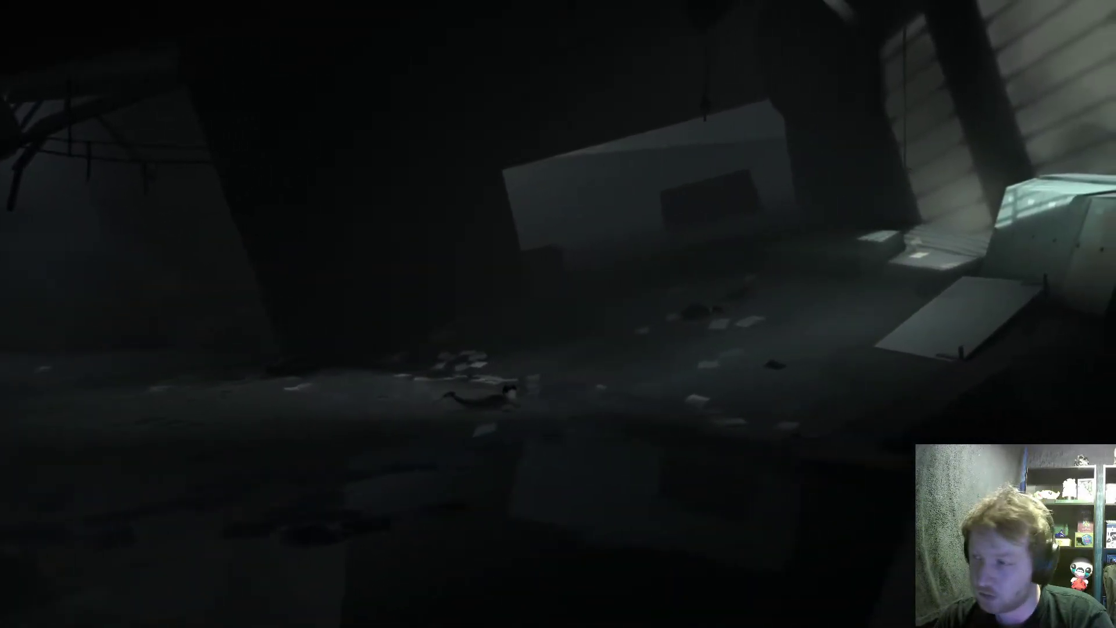
key("Right")
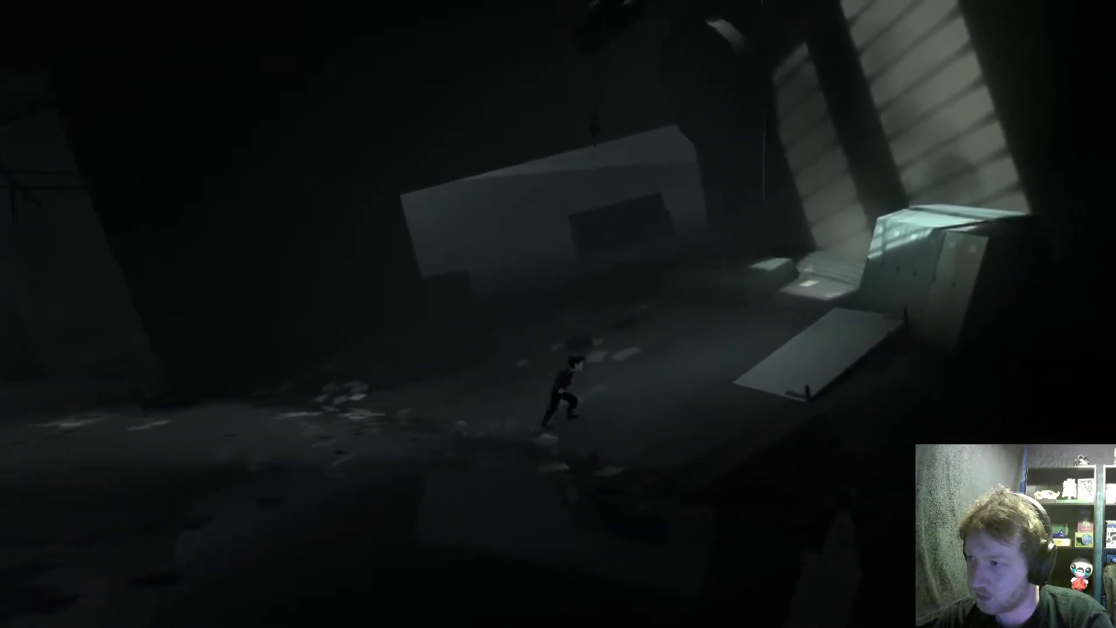
key("Right")
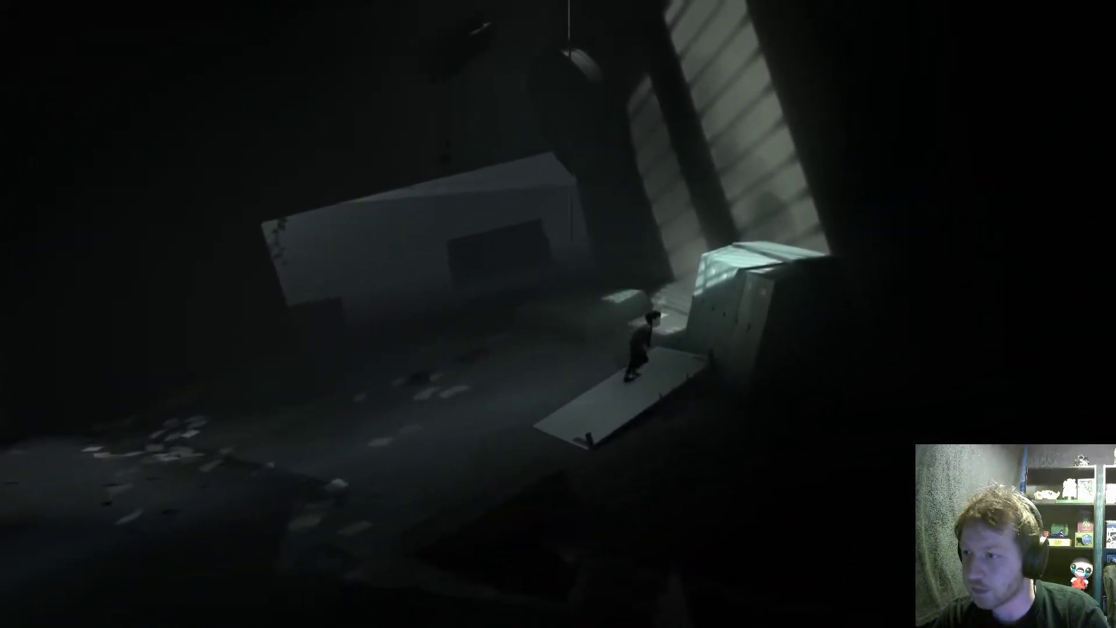
key("Up")
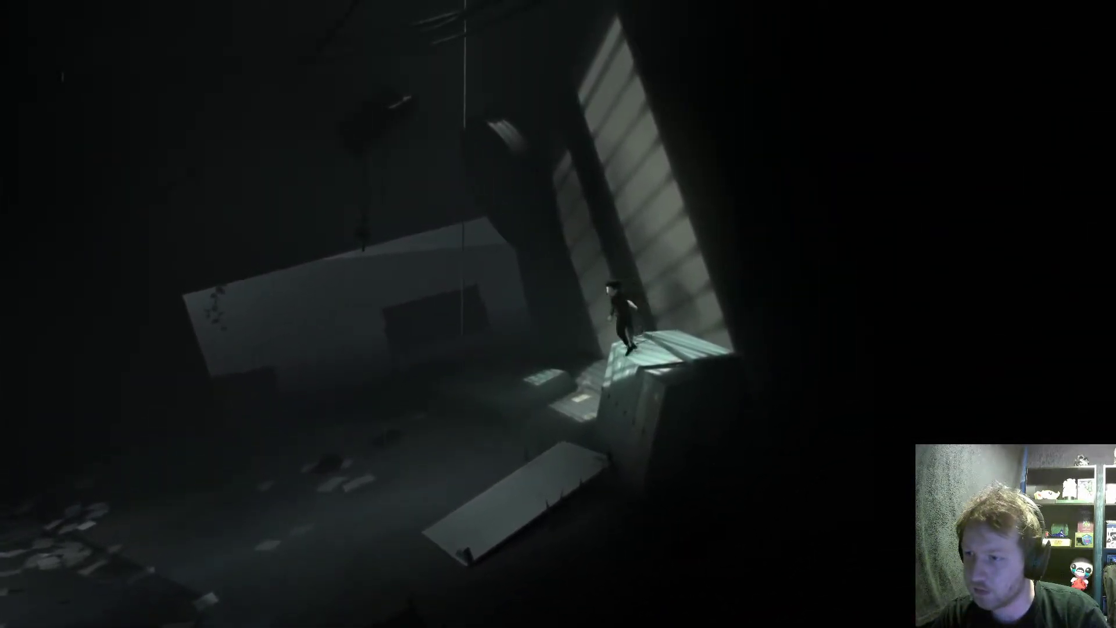
key("Left")
key("Up")
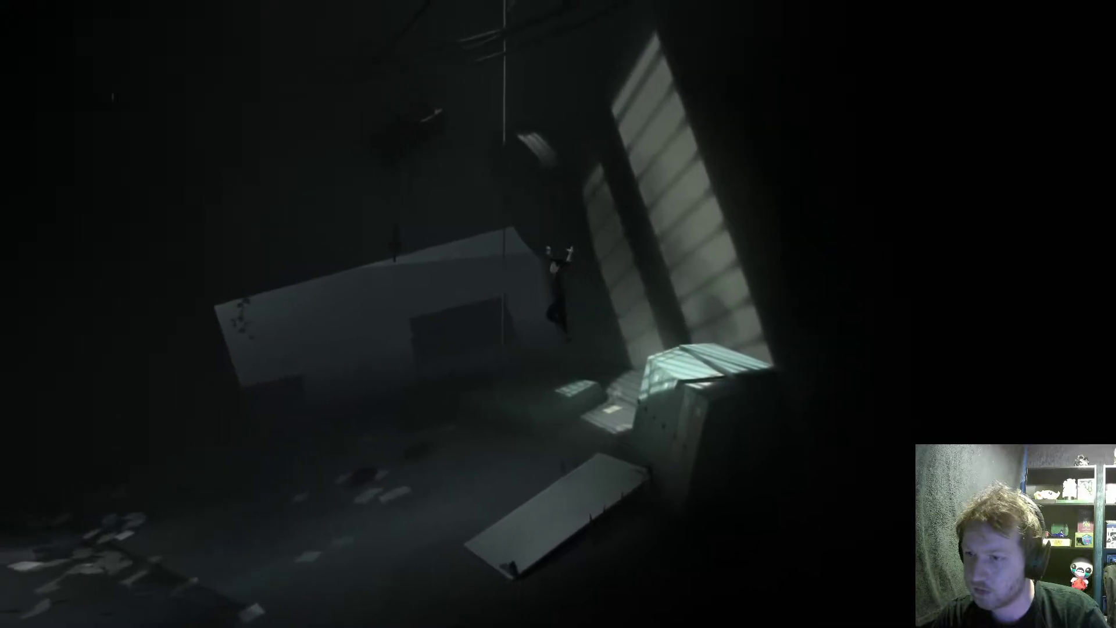
key("Right")
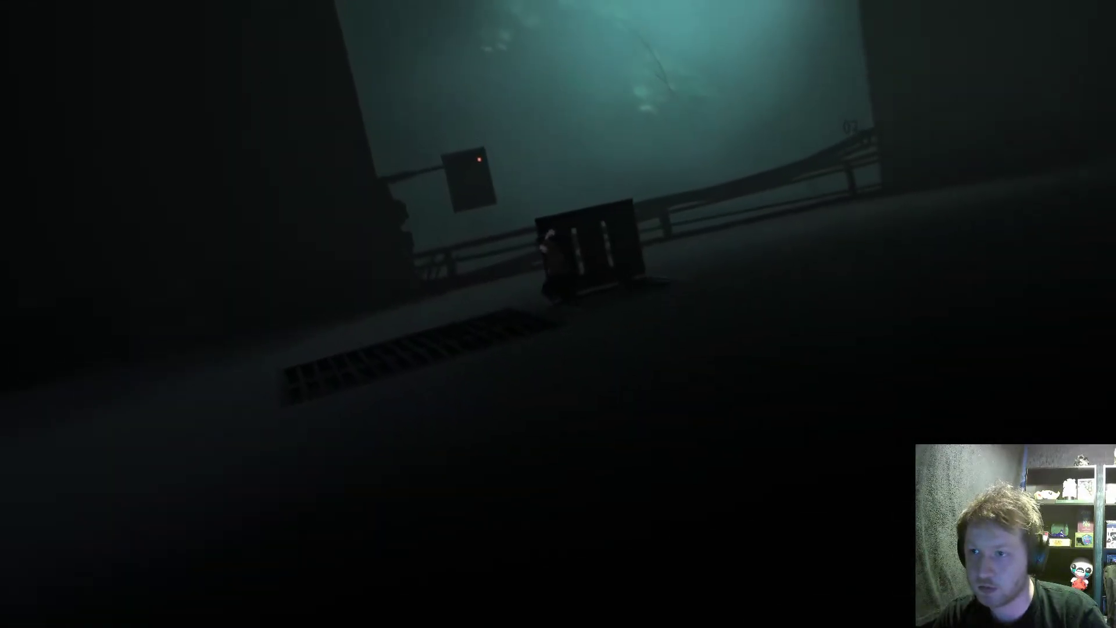
key("Left")
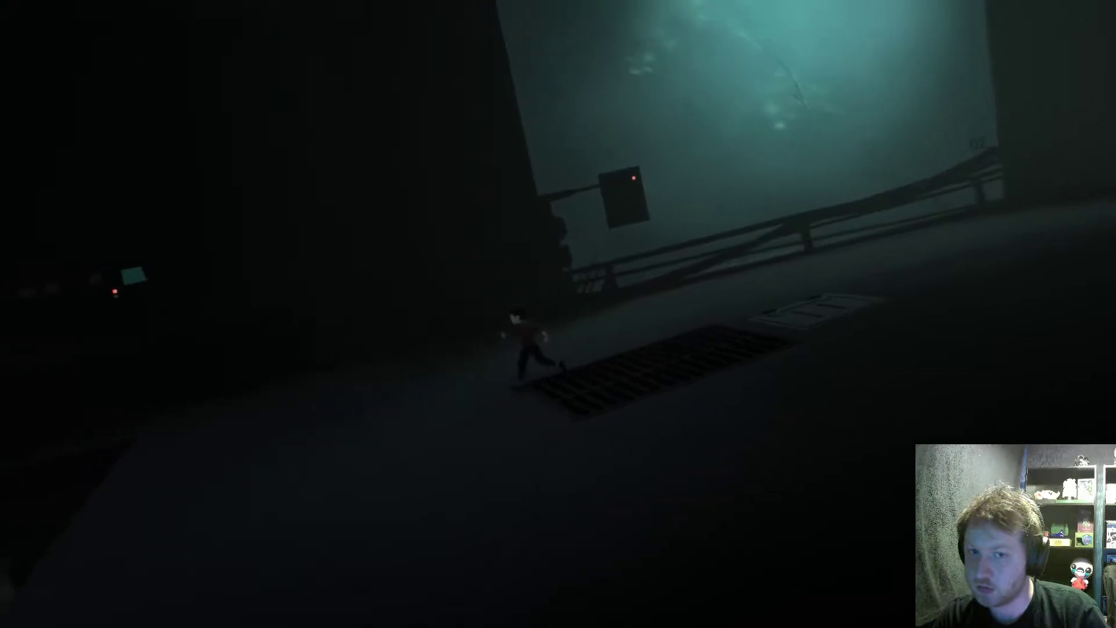
key("Left")
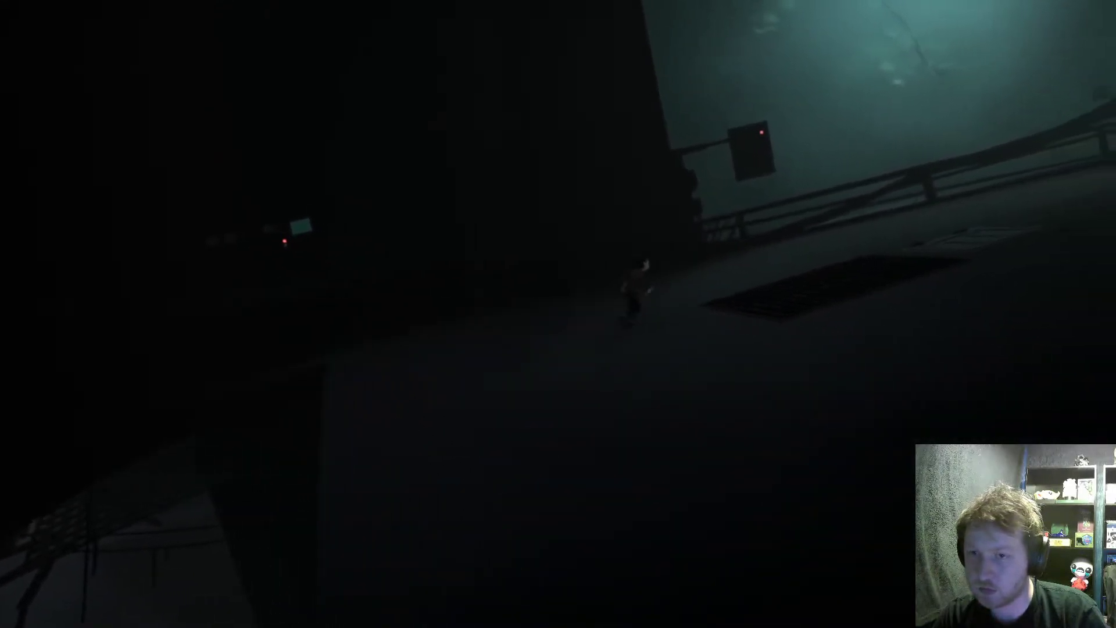
key("Left")
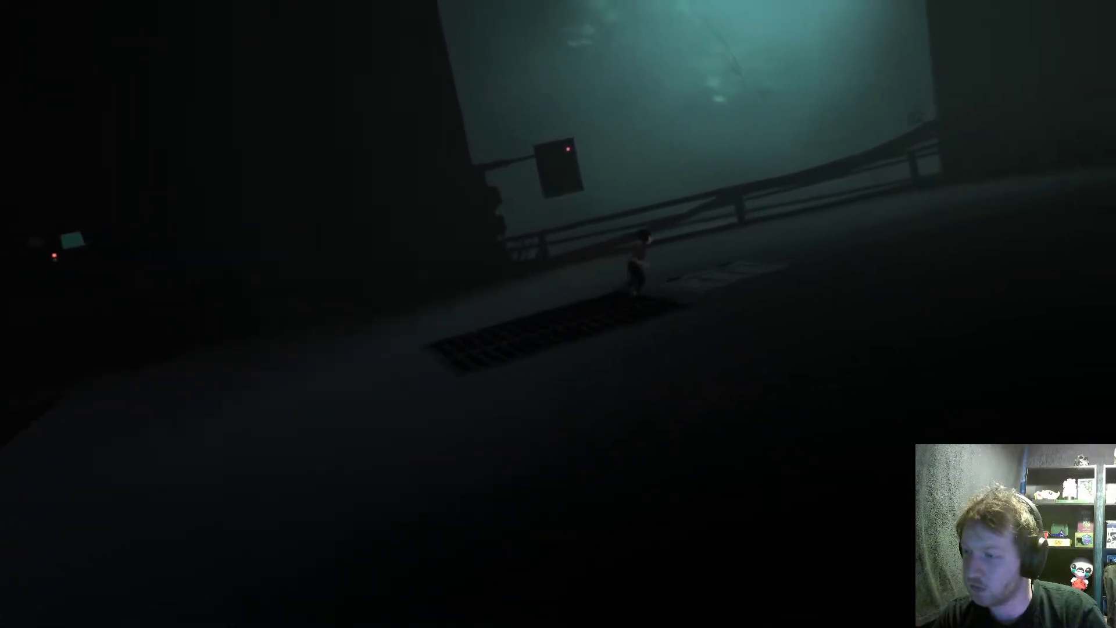
key("Right")
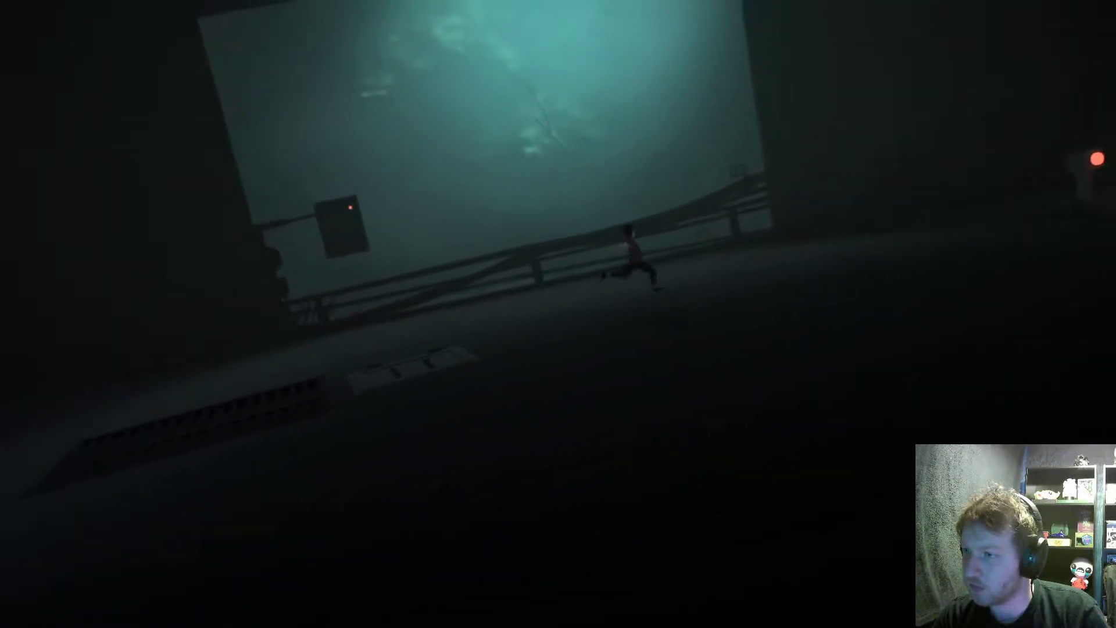
key("Right")
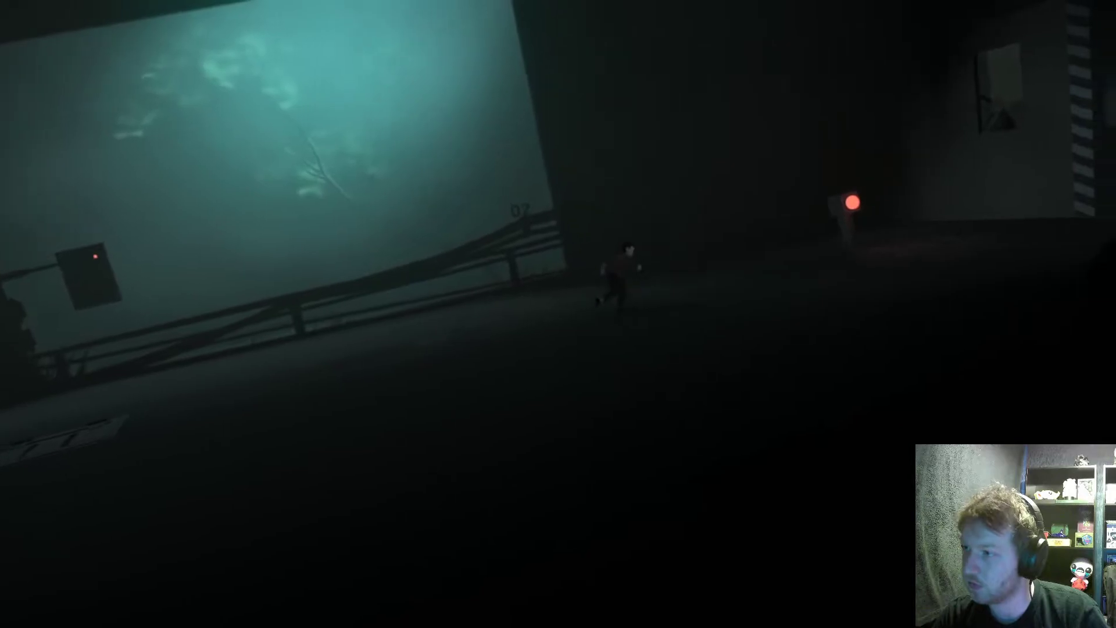
key("Right")
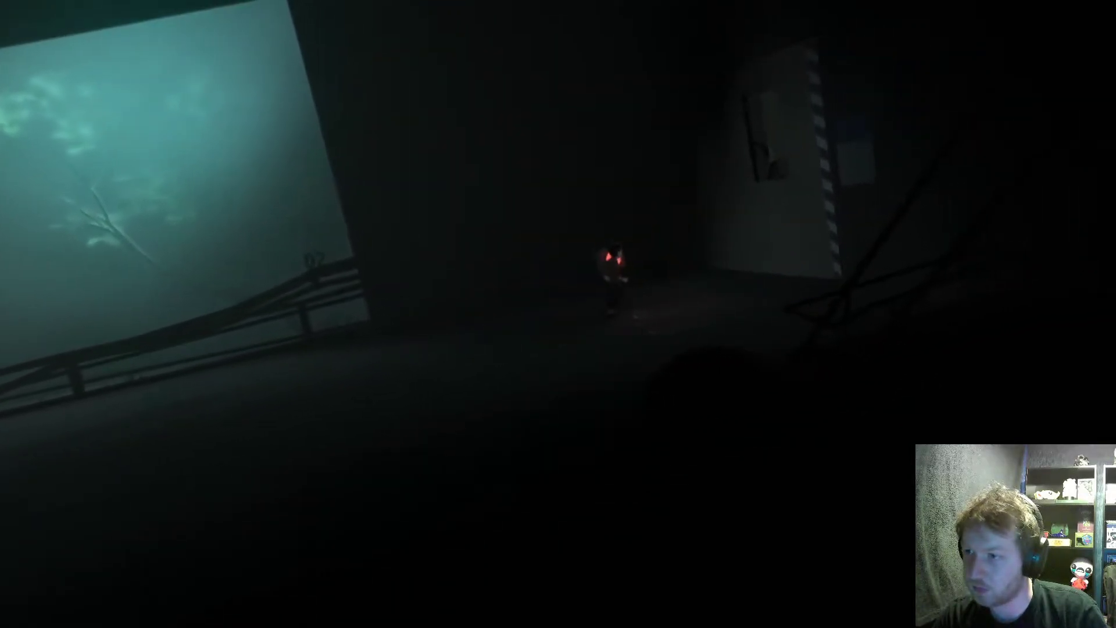
key("Left")
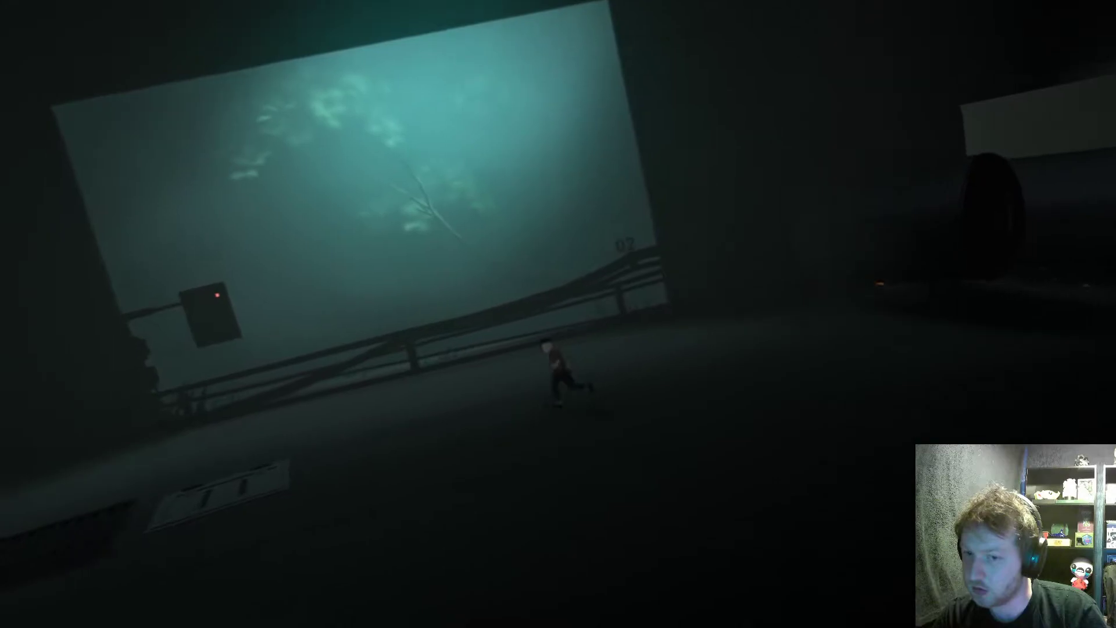
key("Left")
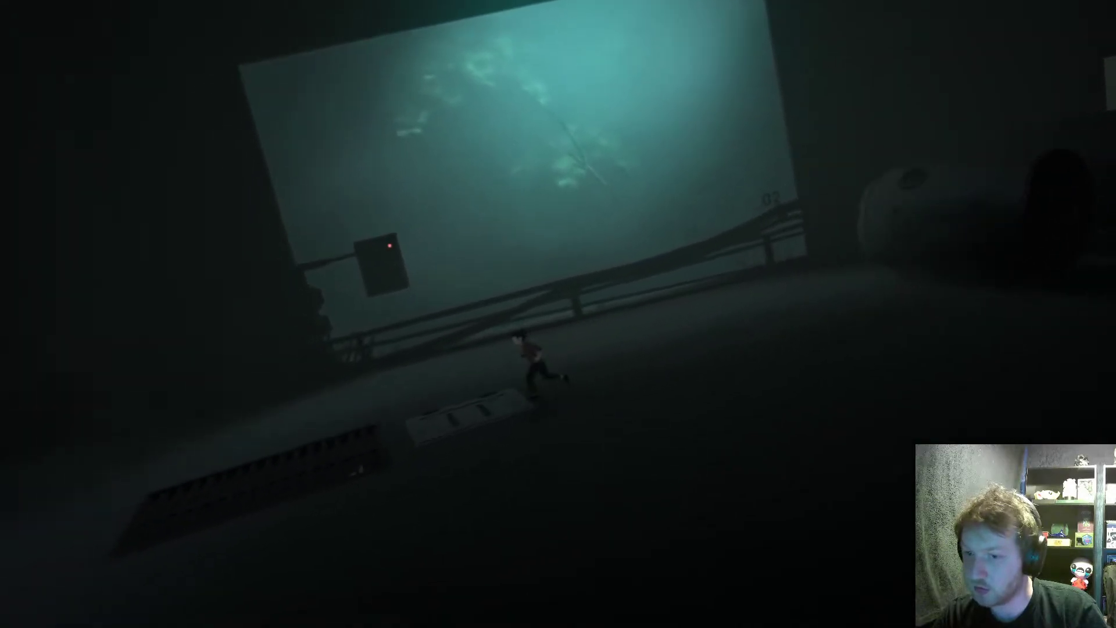
key("Left")
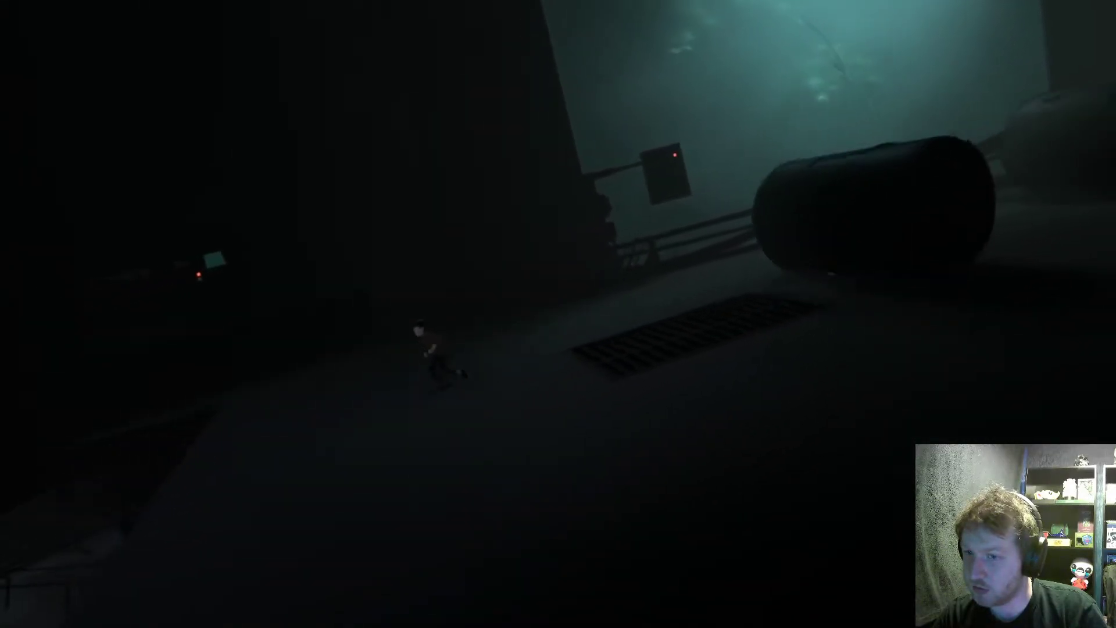
key("Left")
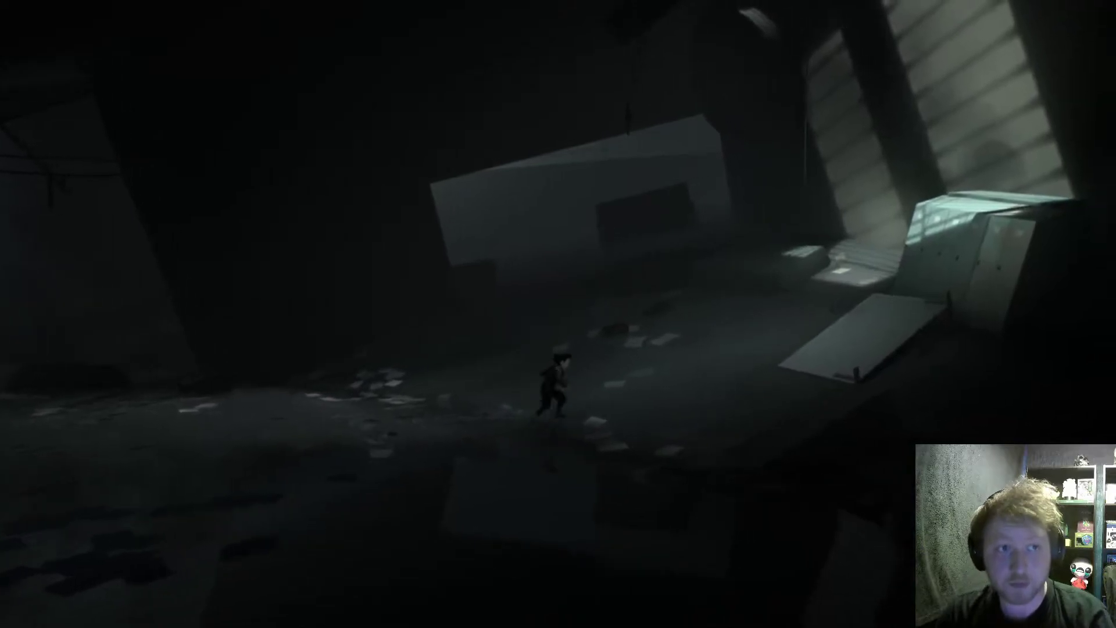
key("Right")
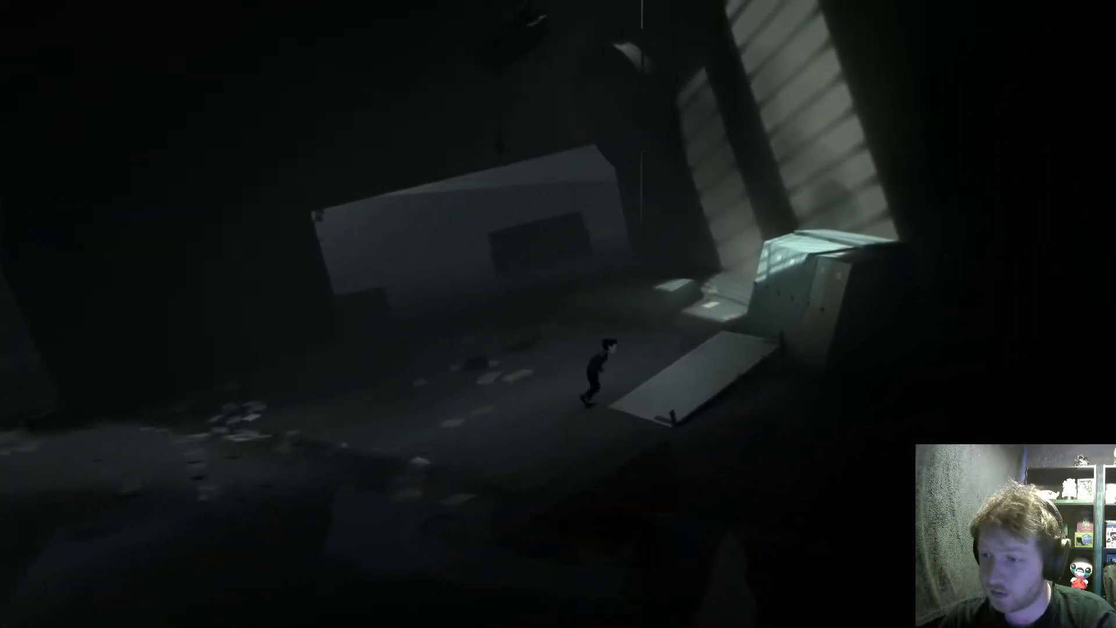
key("space")
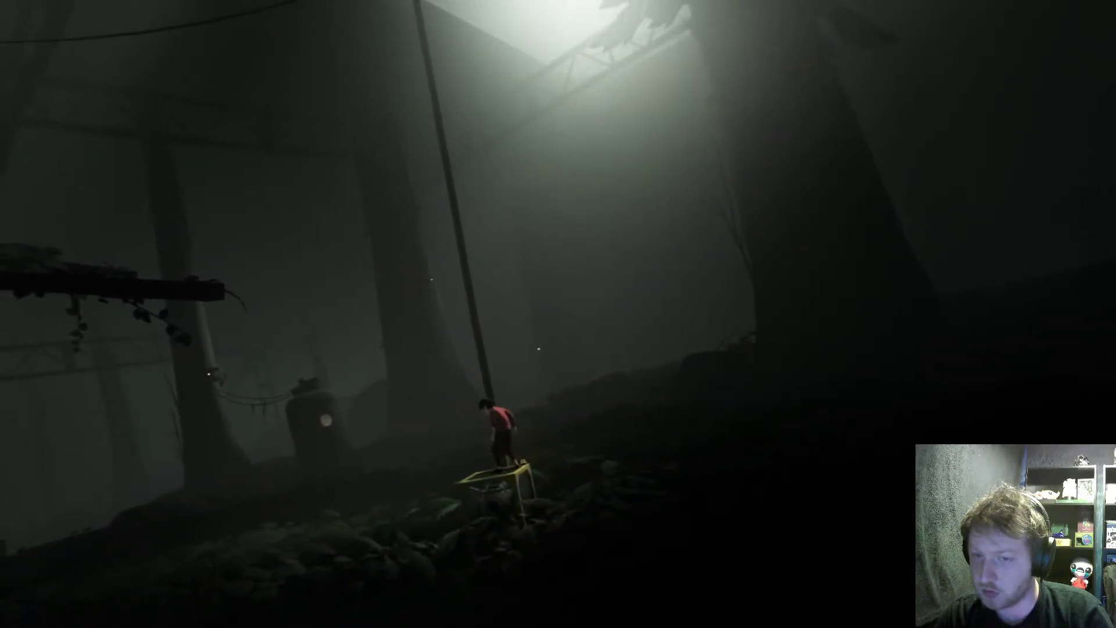
key("space")
key("Up")
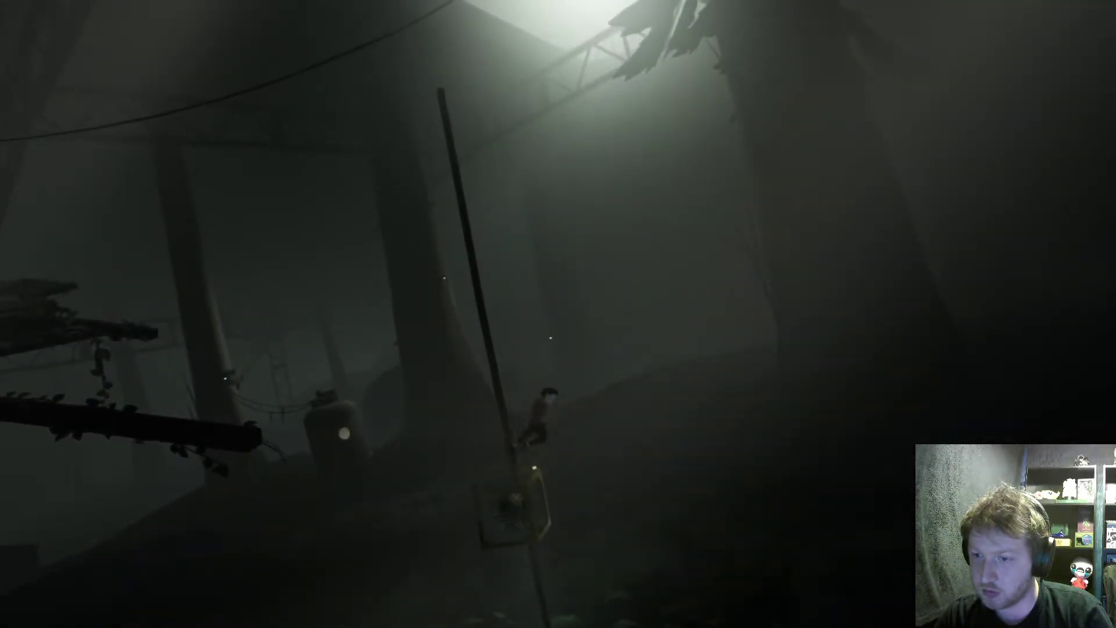
key("Right")
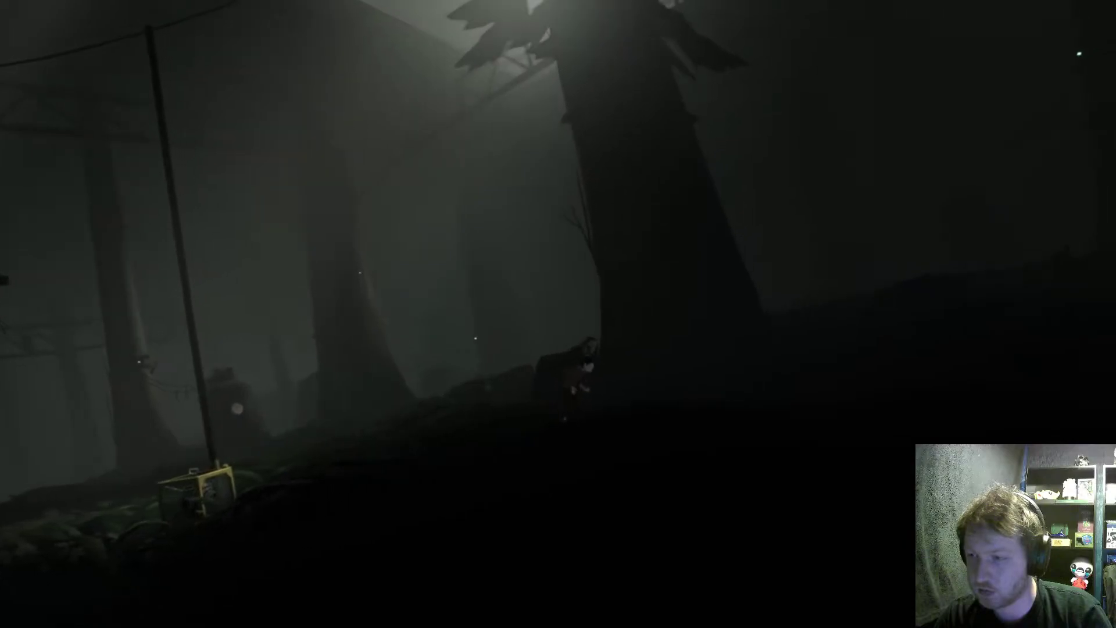
key("Right")
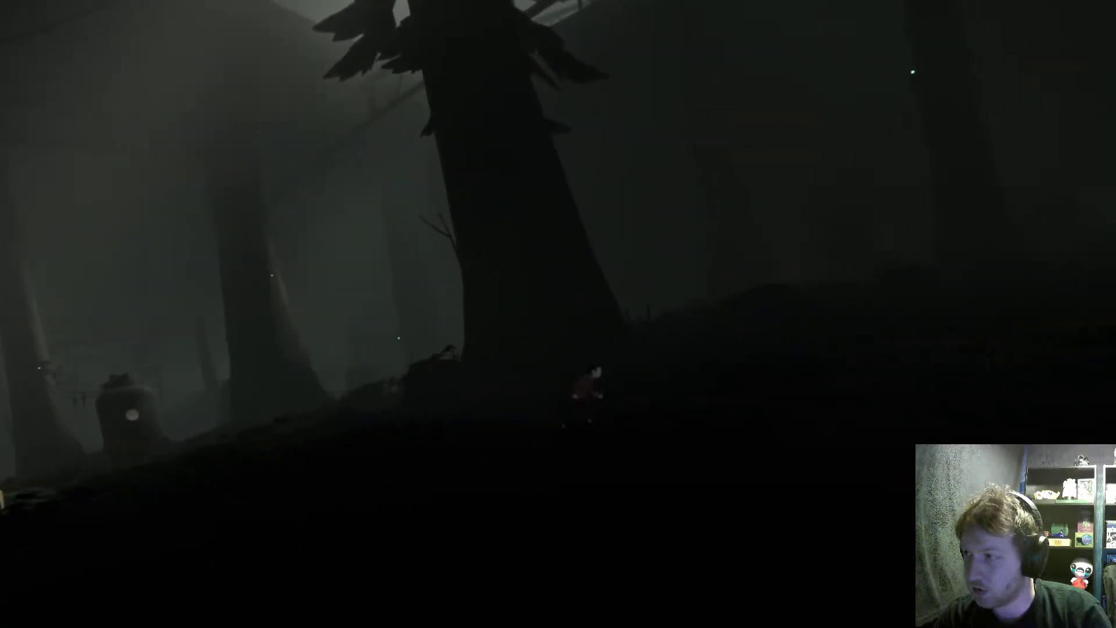
key("Right")
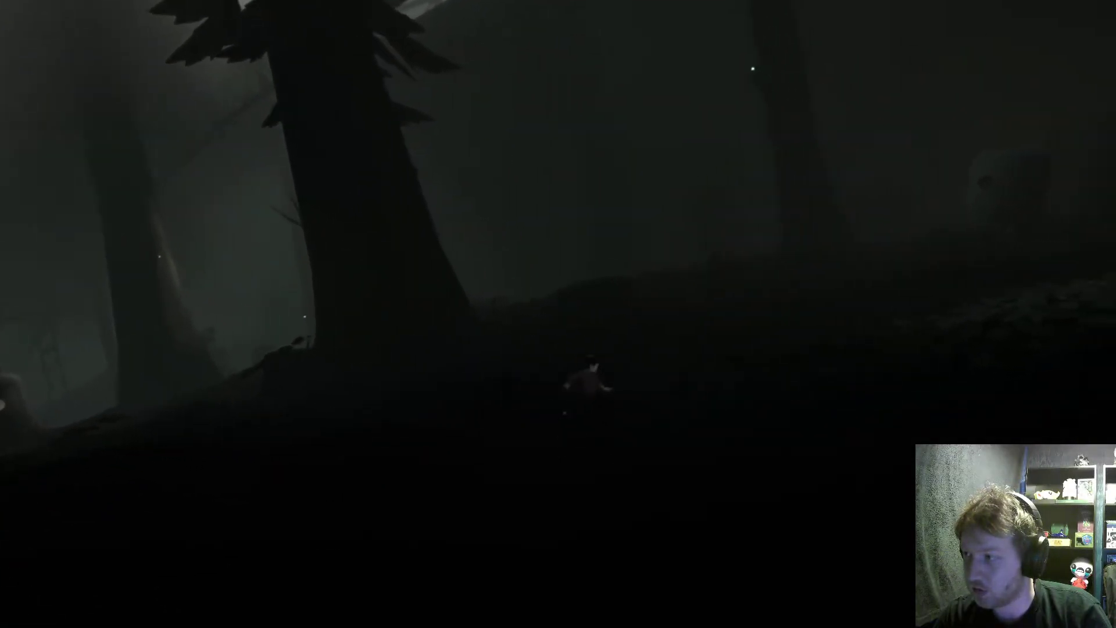
key("Right")
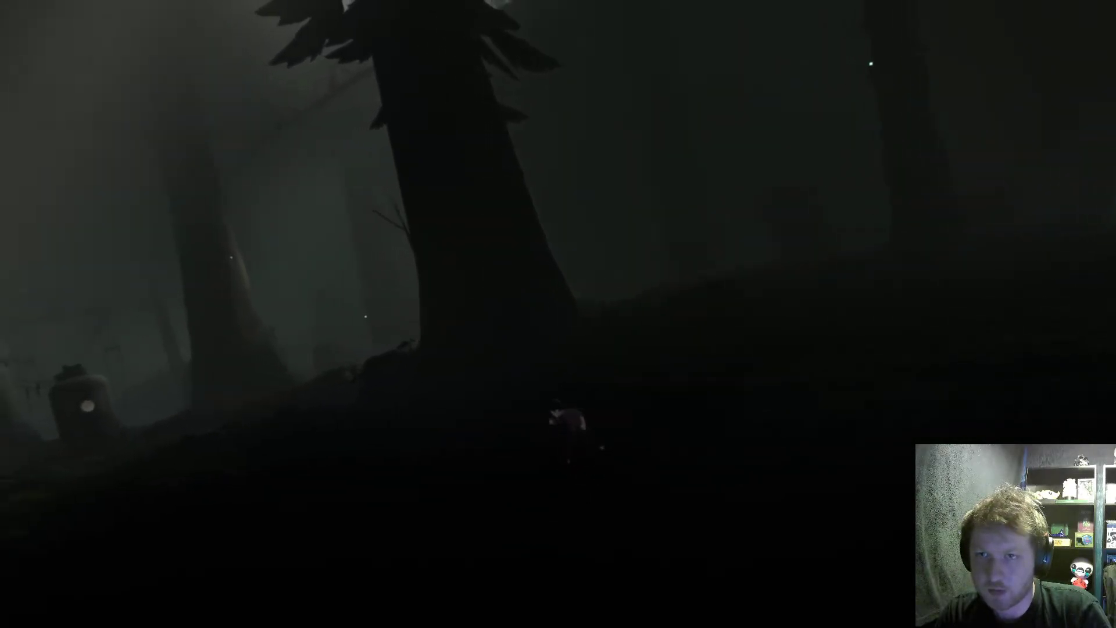
key("Left")
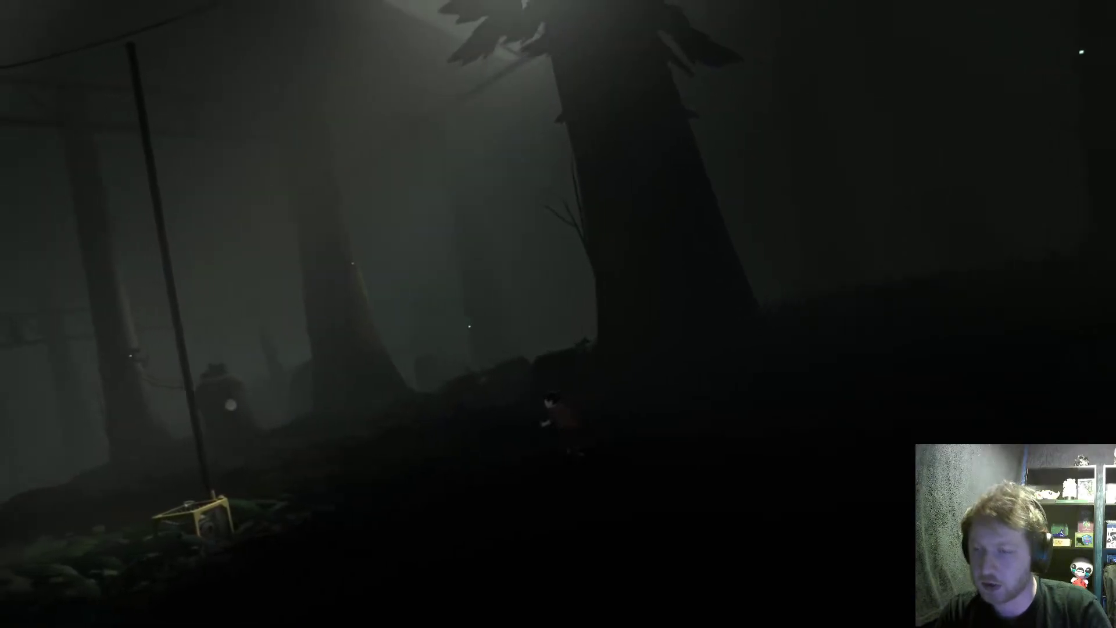
key("Left")
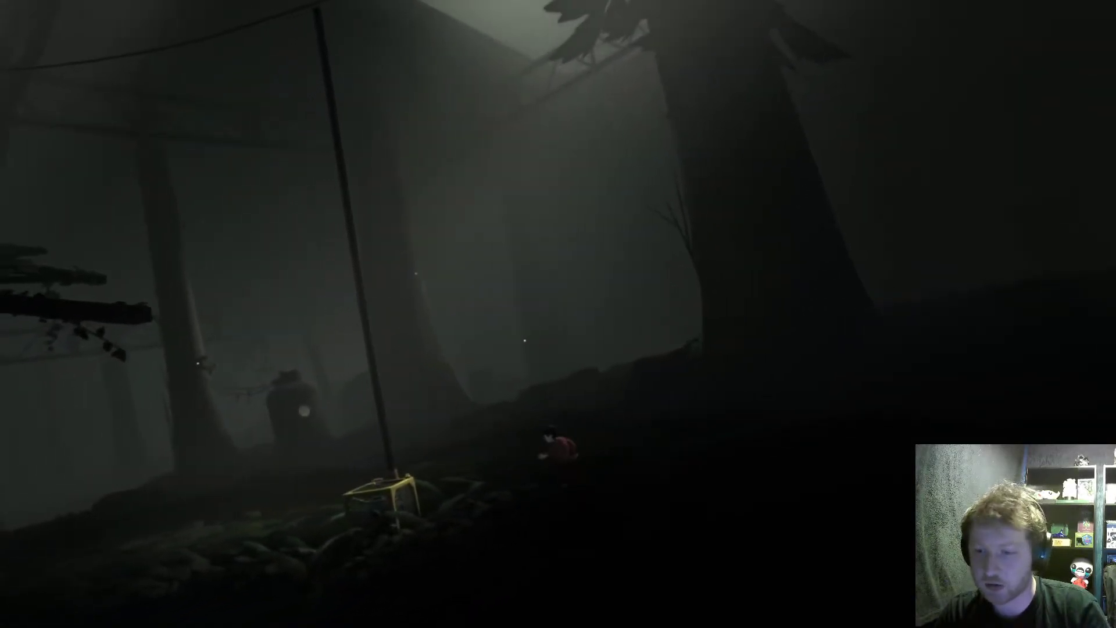
key("Left")
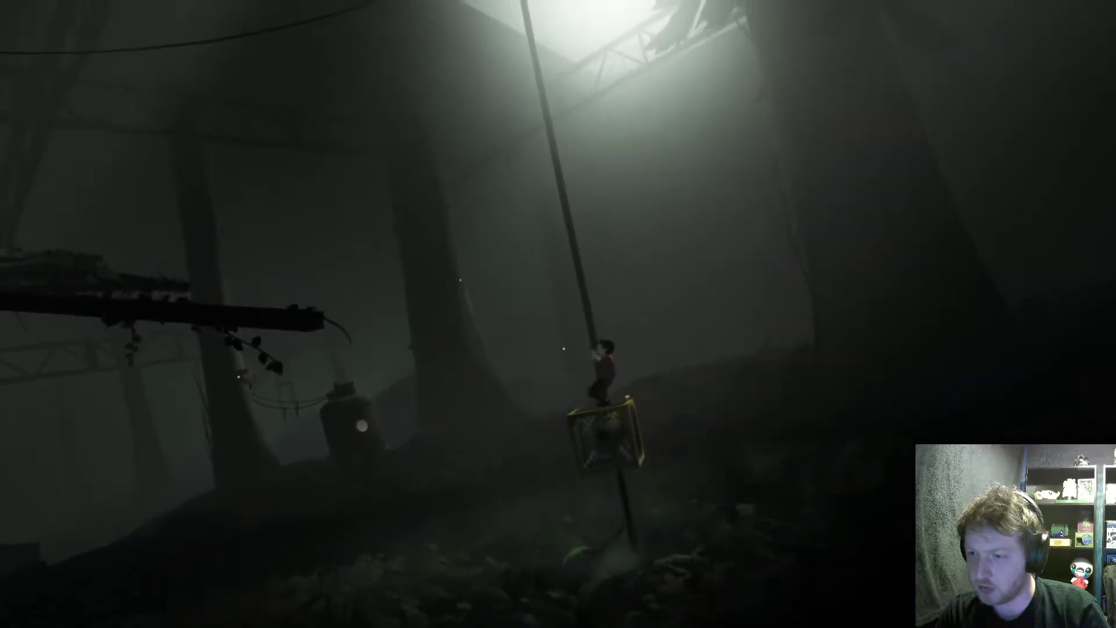
key("space")
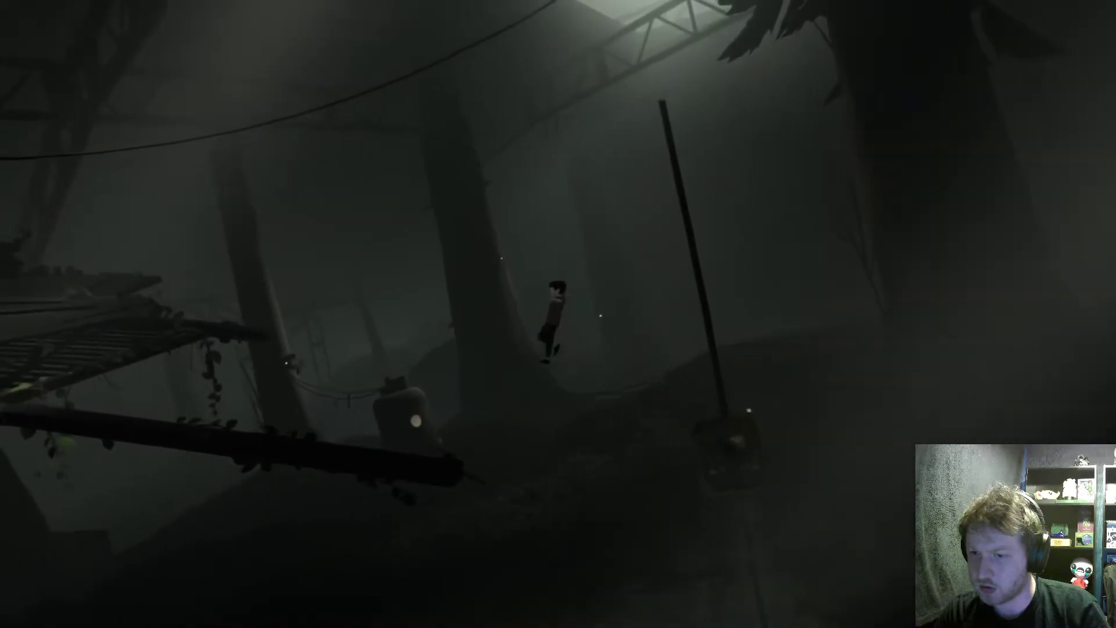
key("Right")
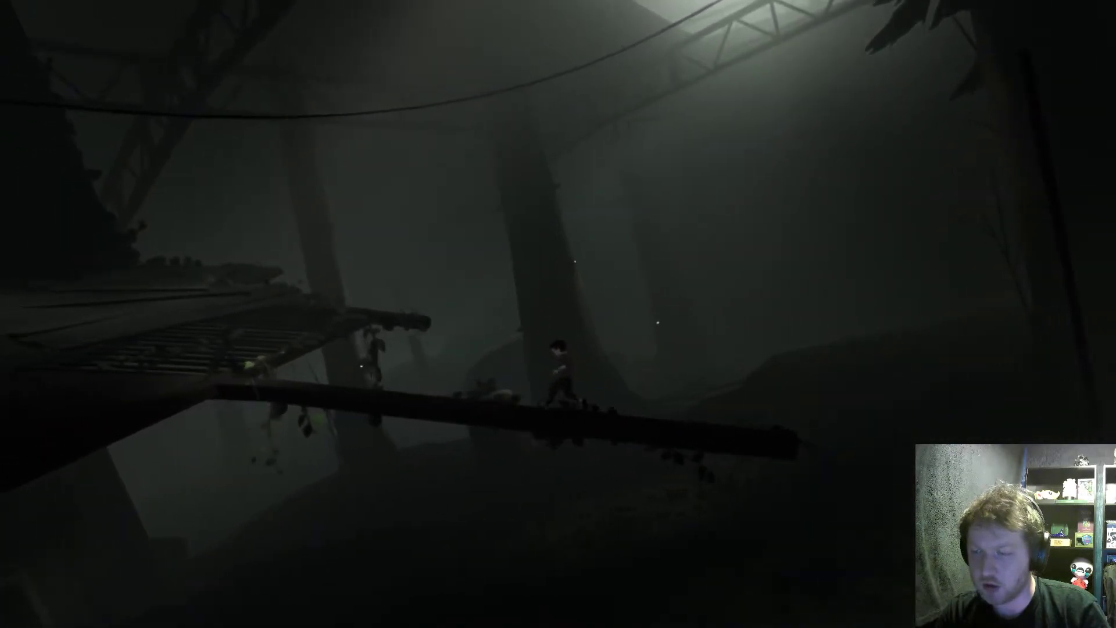
key("Left")
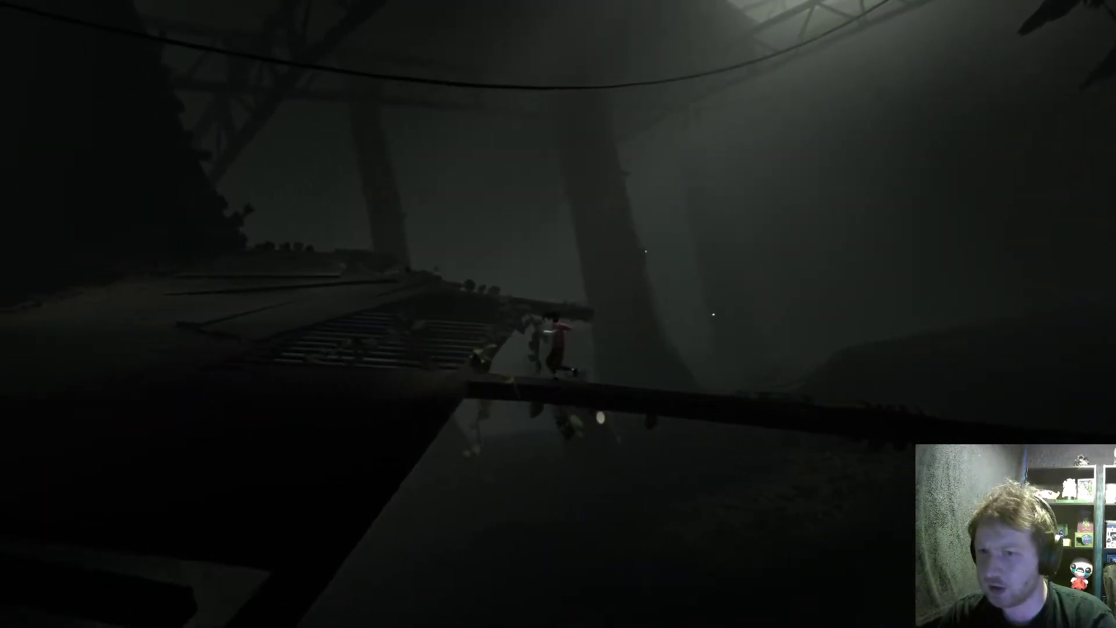
key("Left")
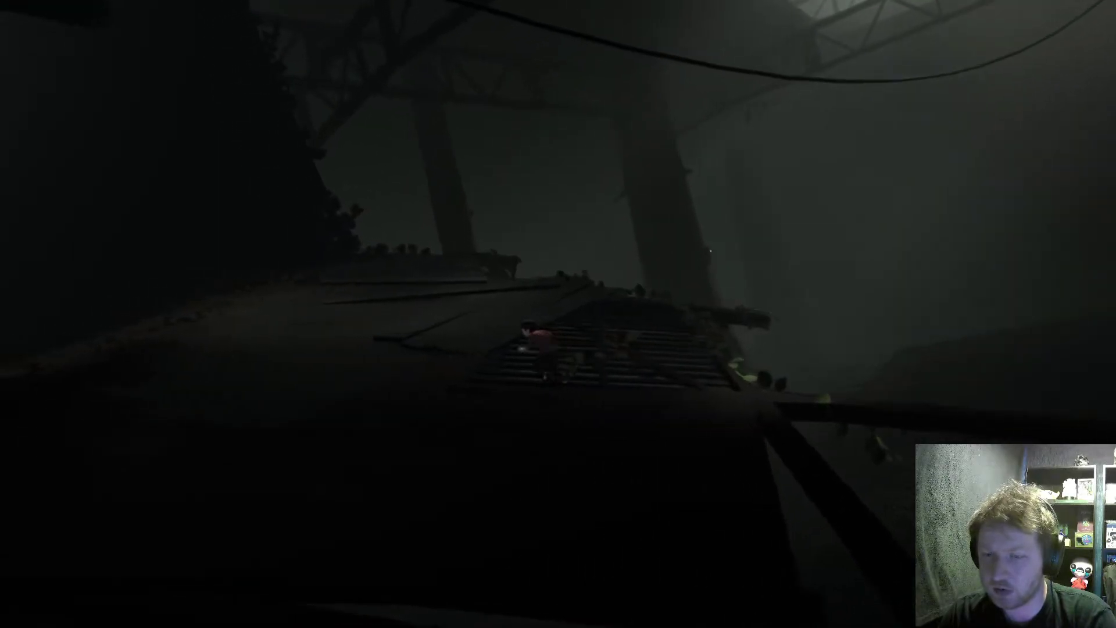
key("Left")
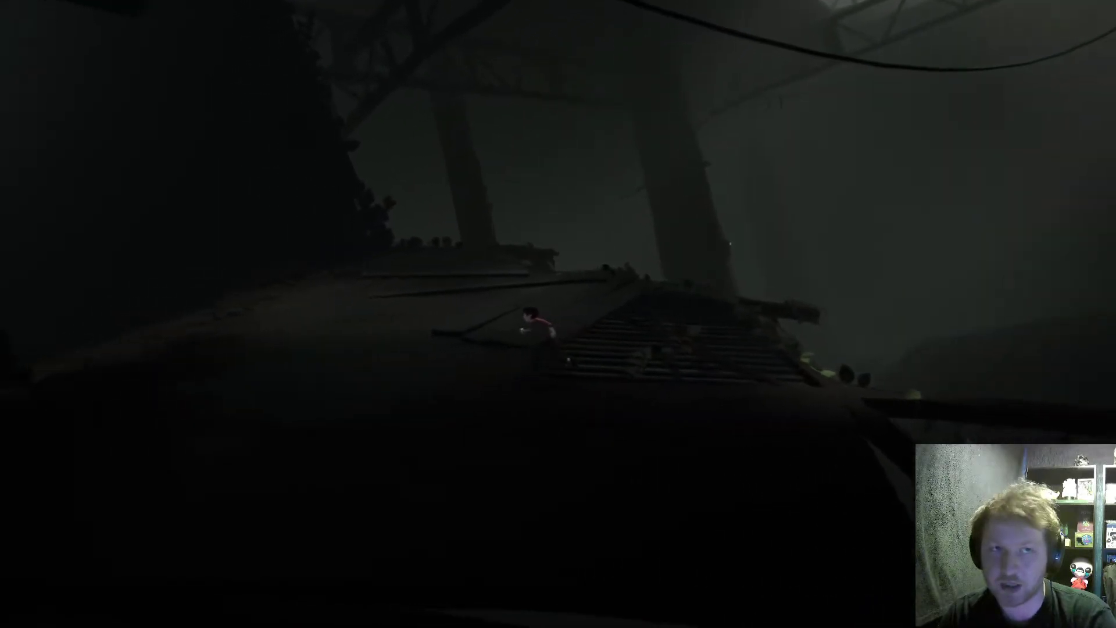
key("Left")
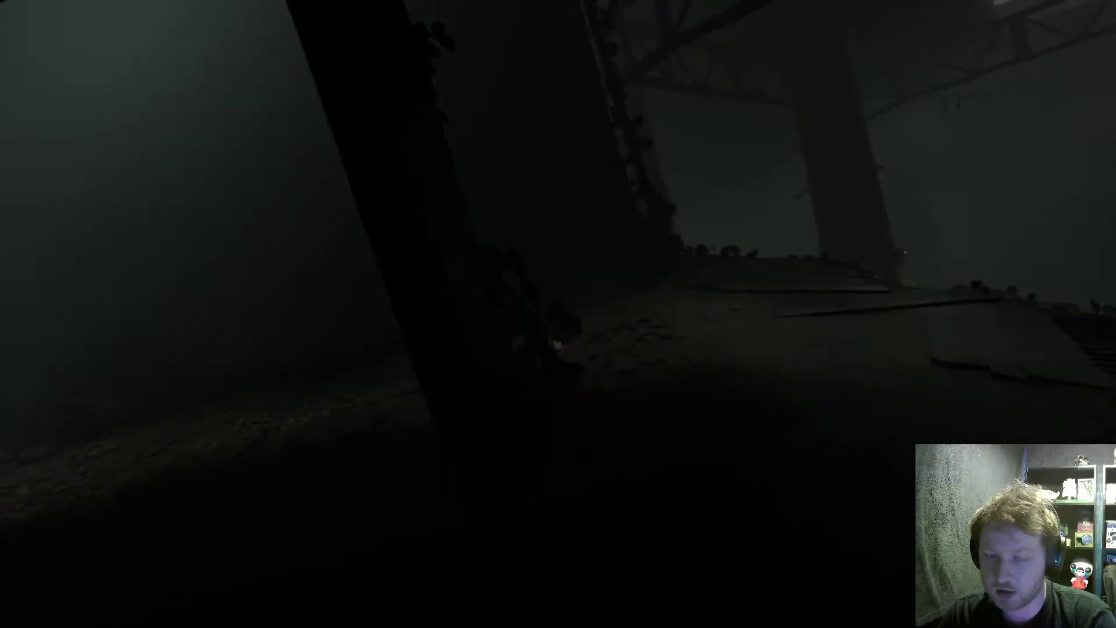
key("Left")
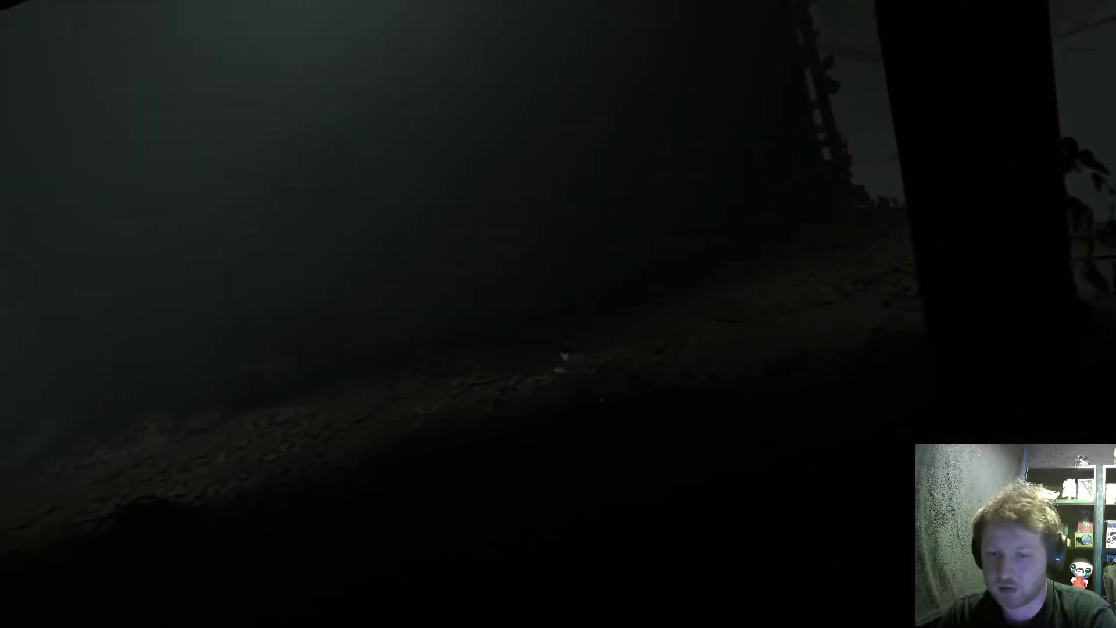
key("Left")
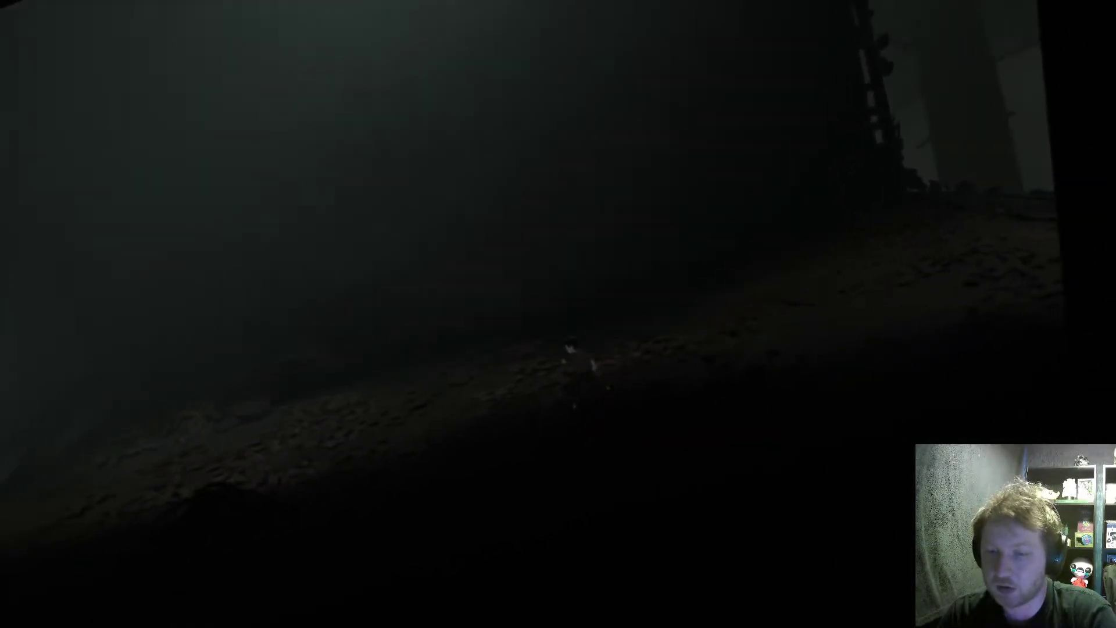
key("Left")
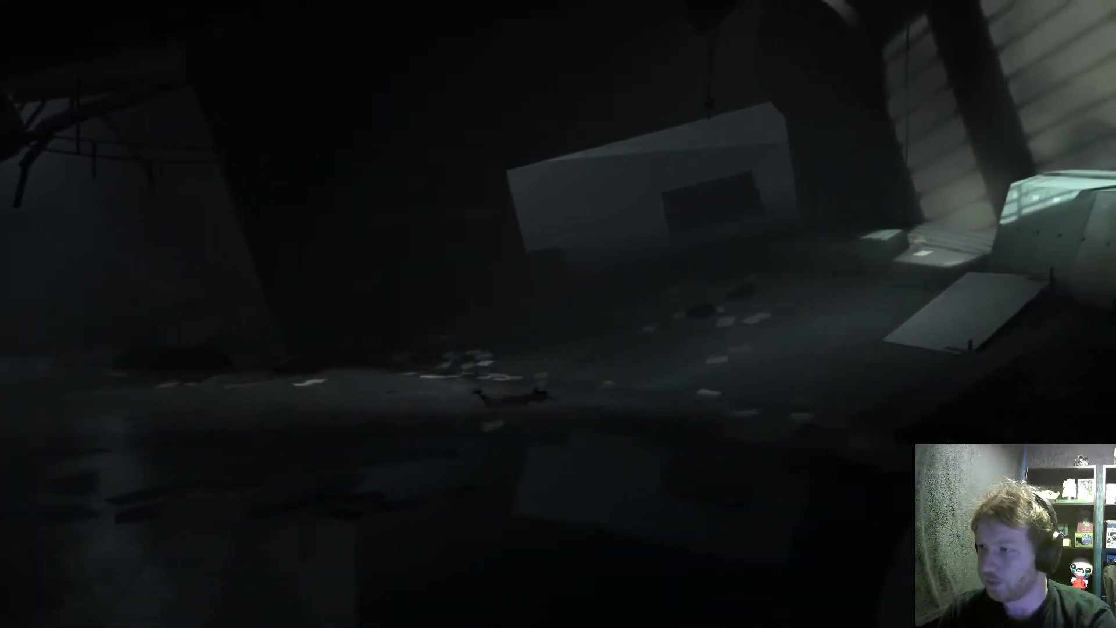
key("Right")
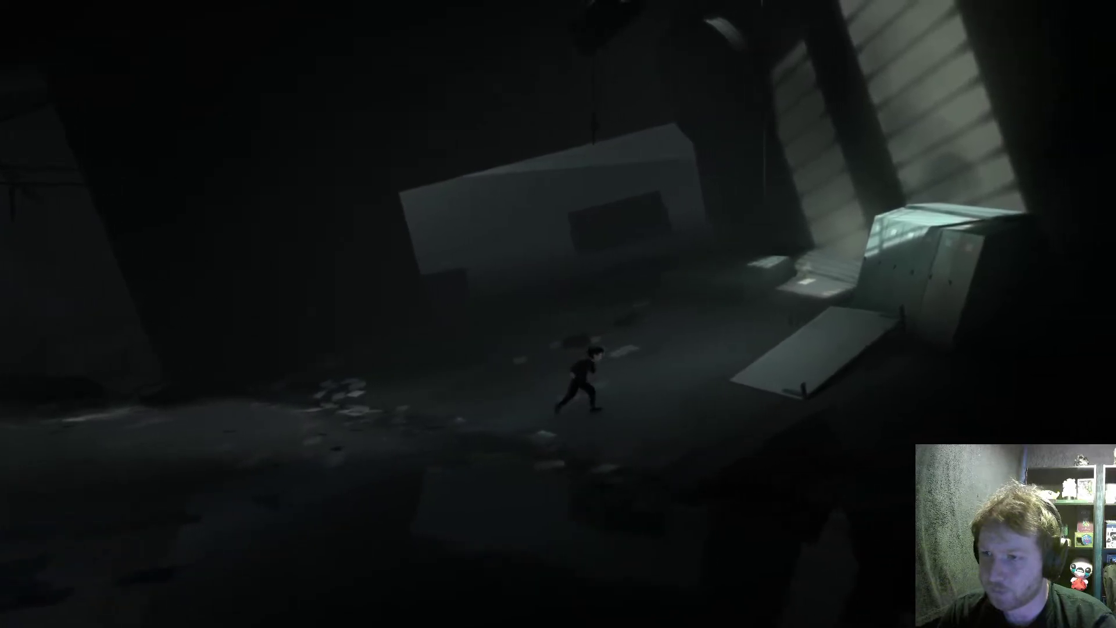
key("Right")
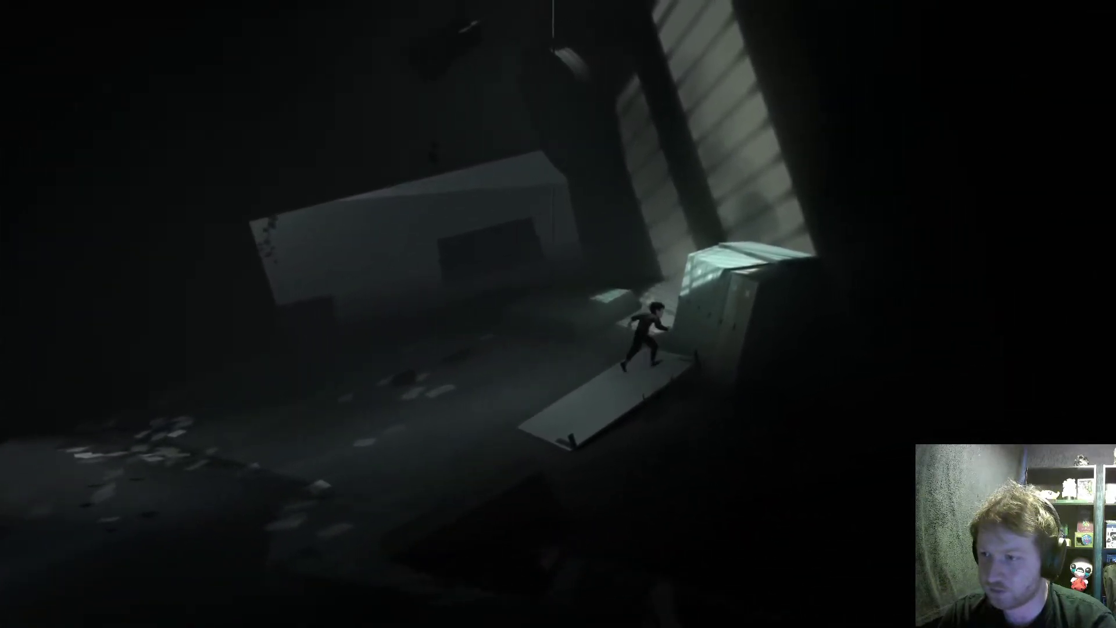
key("Right")
key("Left")
key("space")
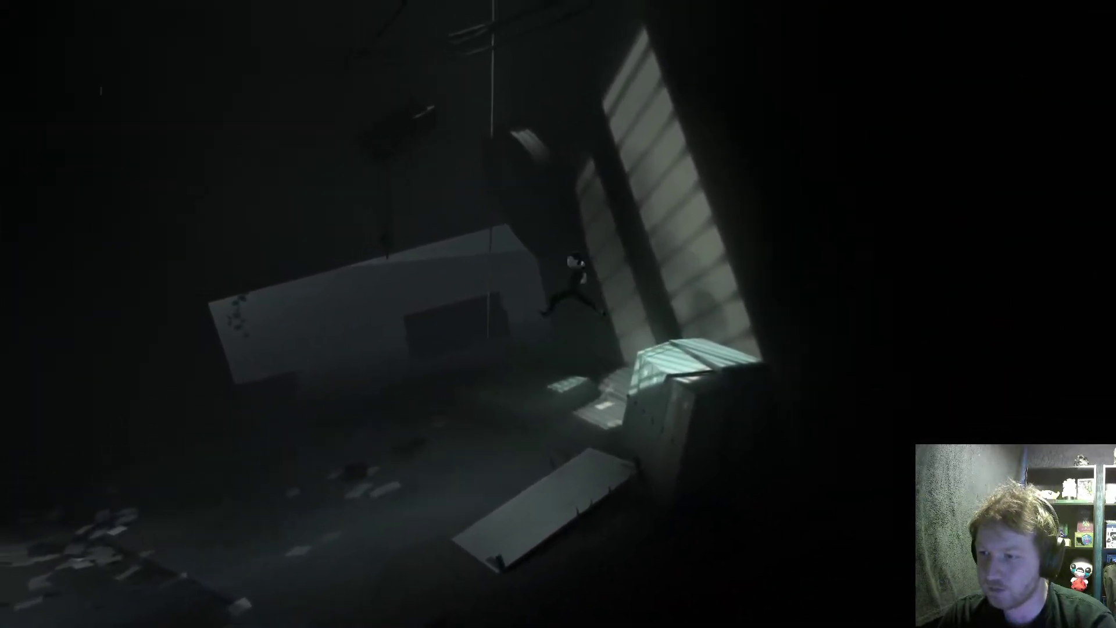
key("Up")
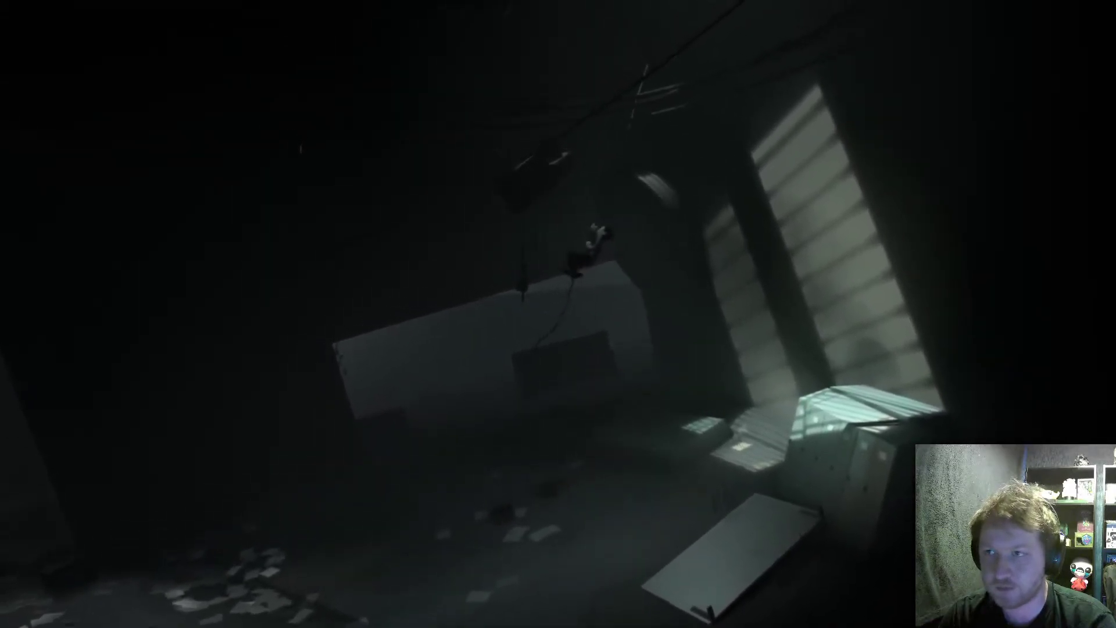
key("Up")
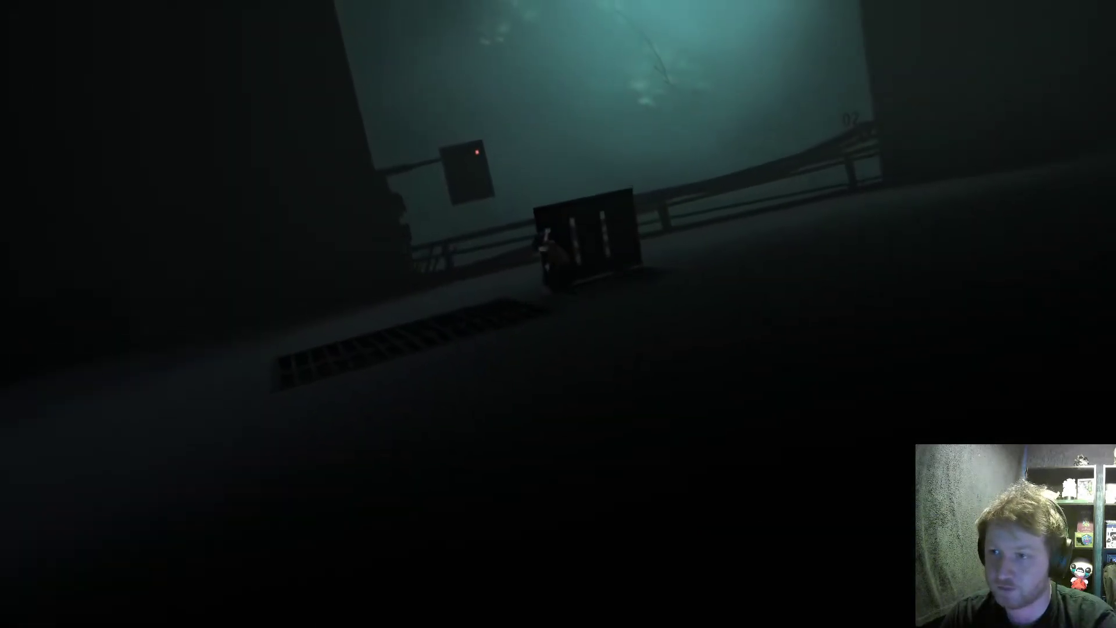
key("Right")
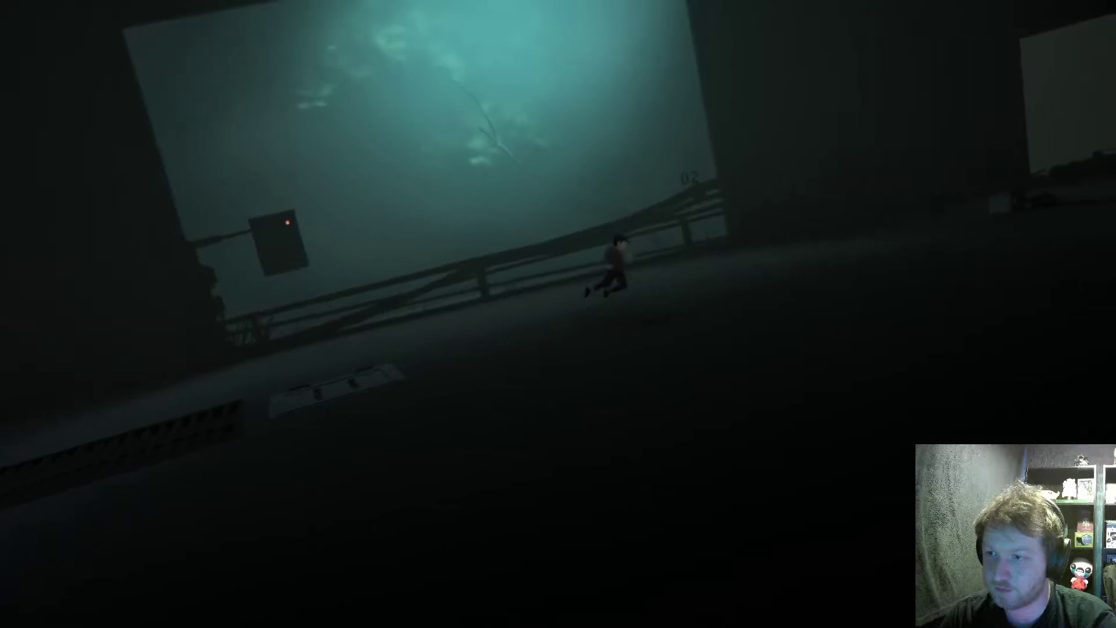
key("Right")
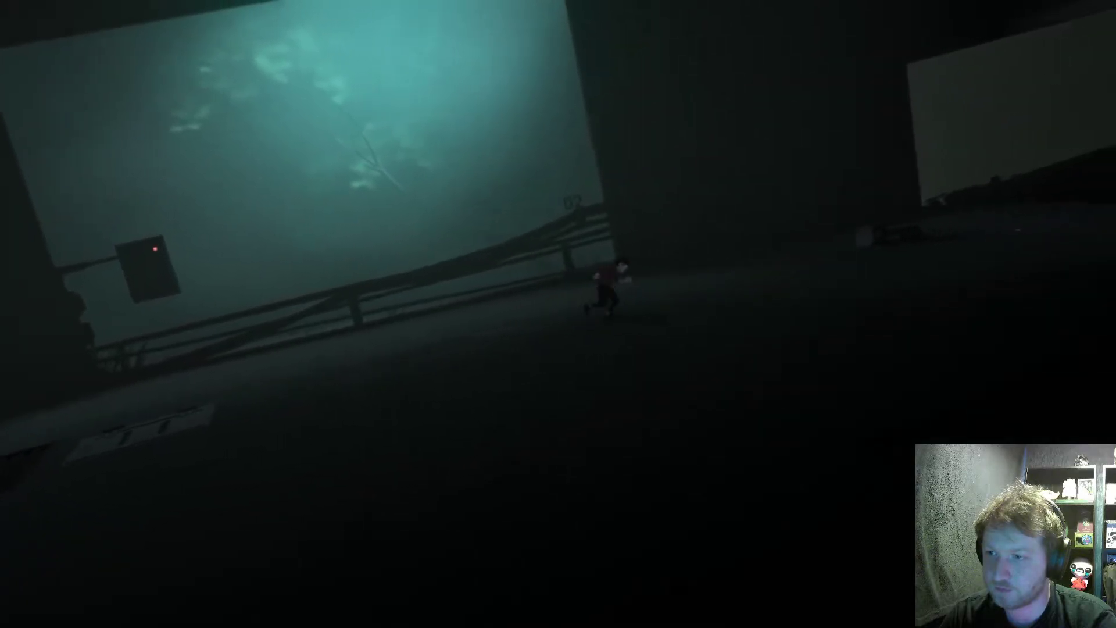
key("Right")
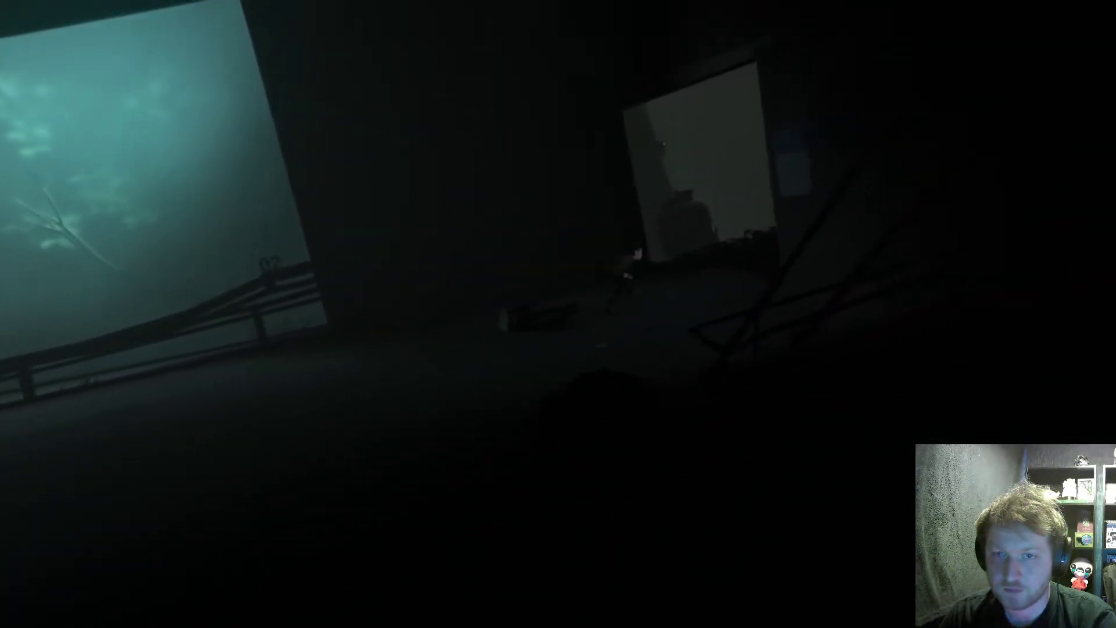
key("Right")
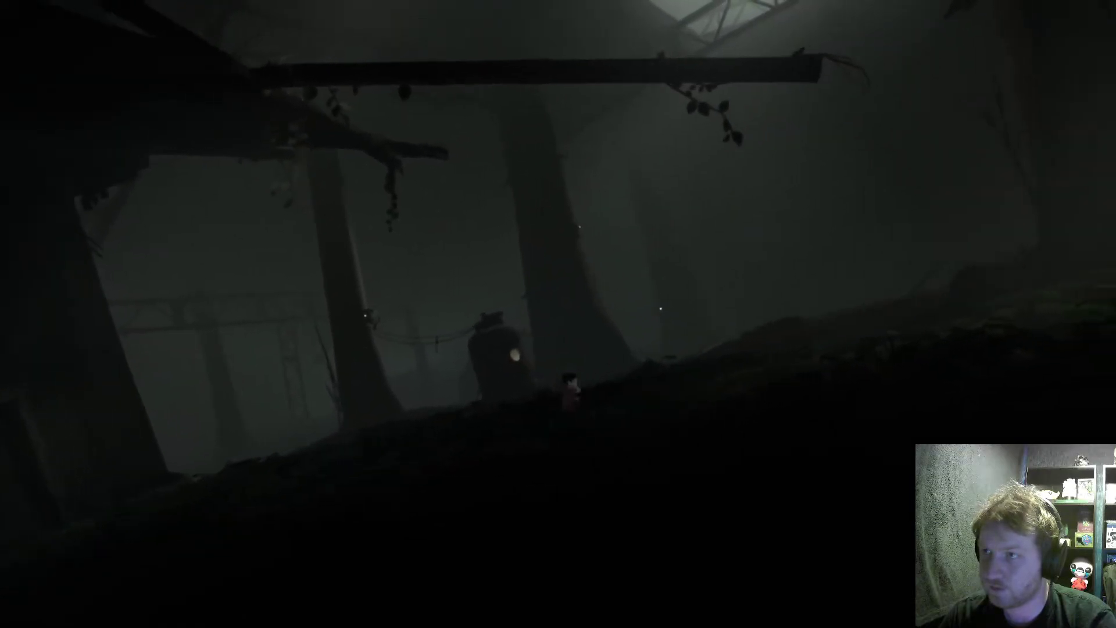
key("Right")
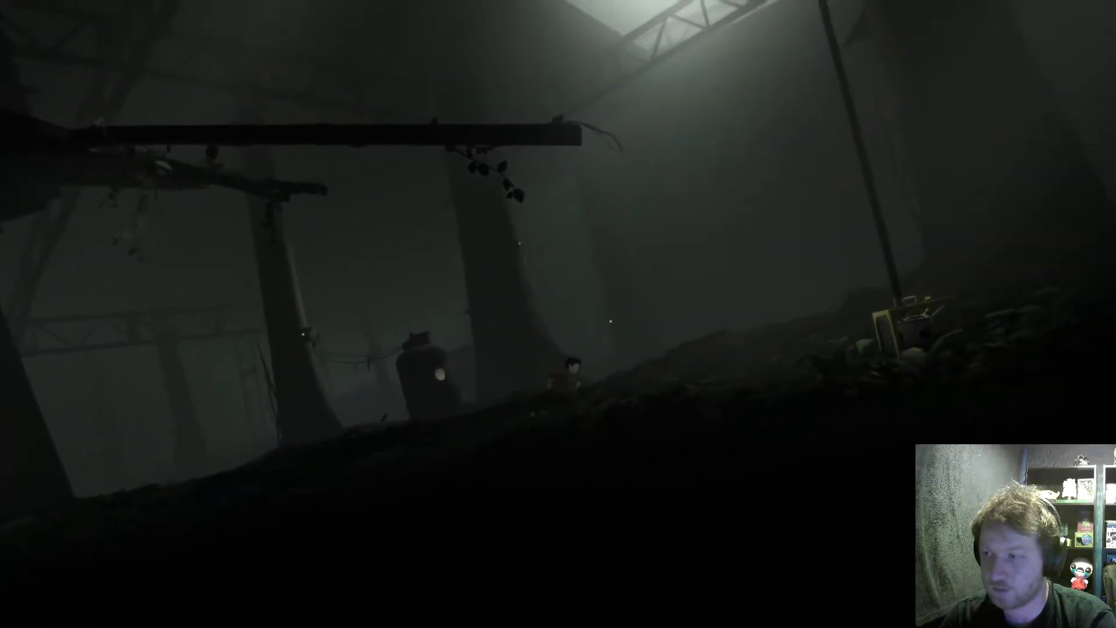
key("Right")
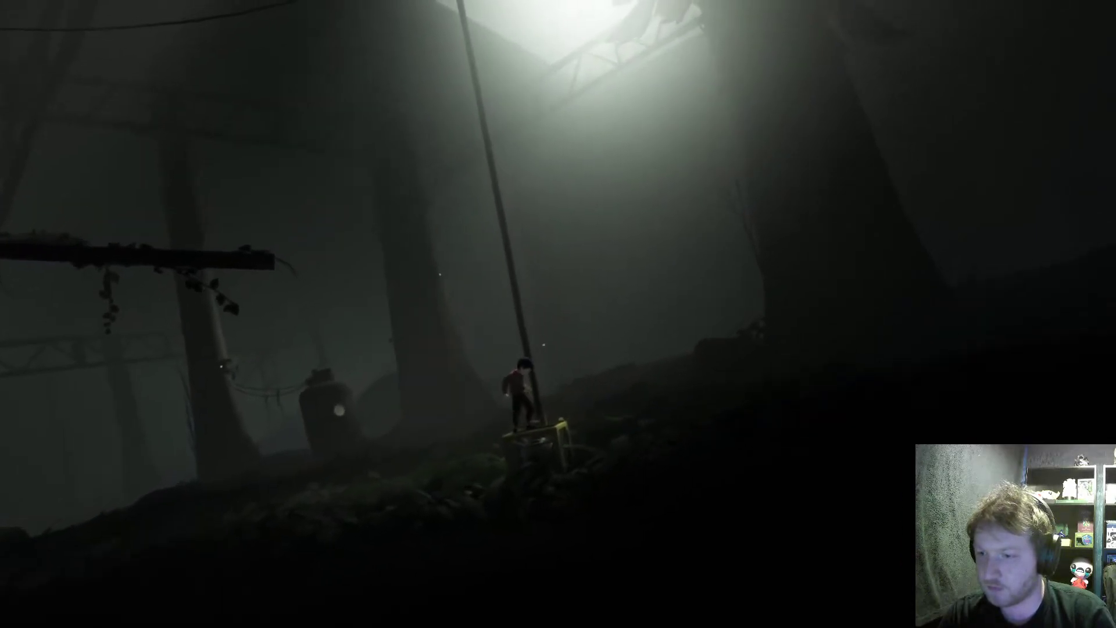
key("Up")
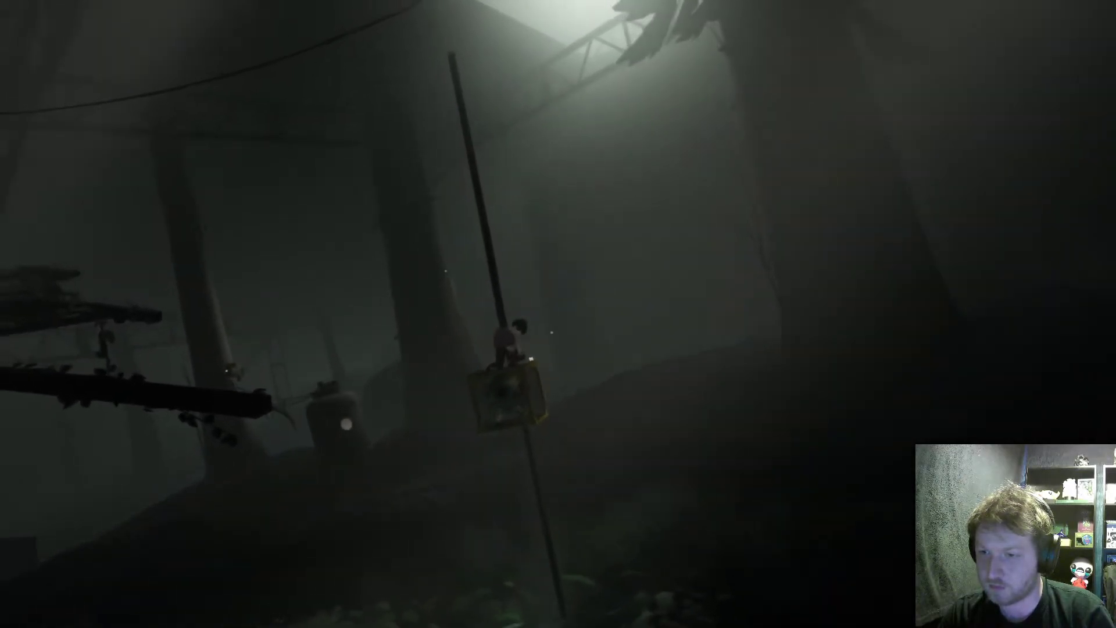
key("Left")
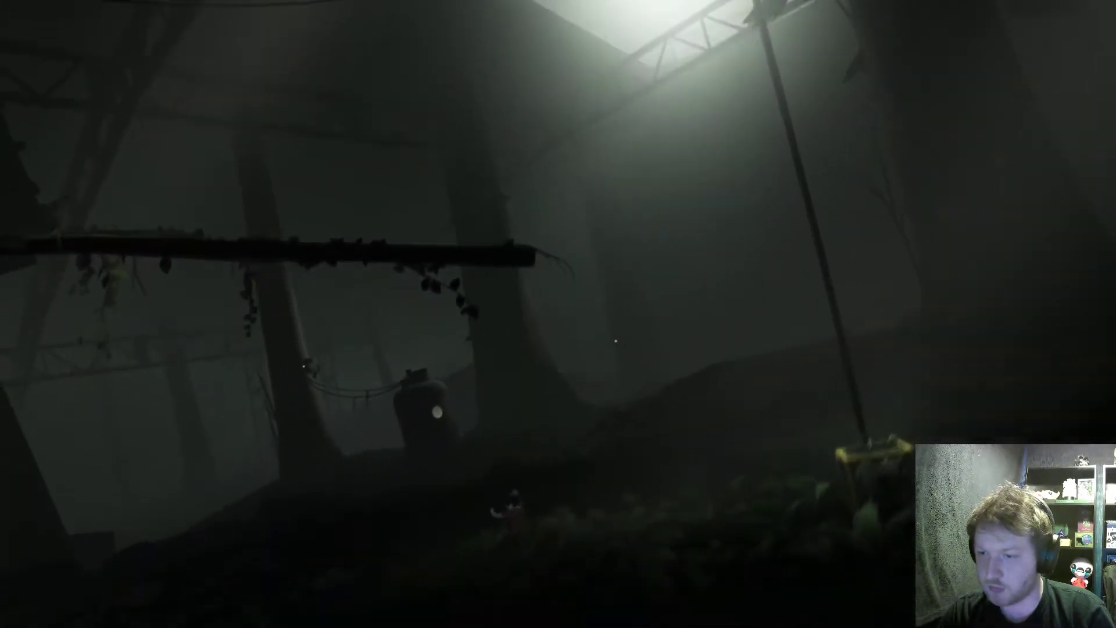
key("Right")
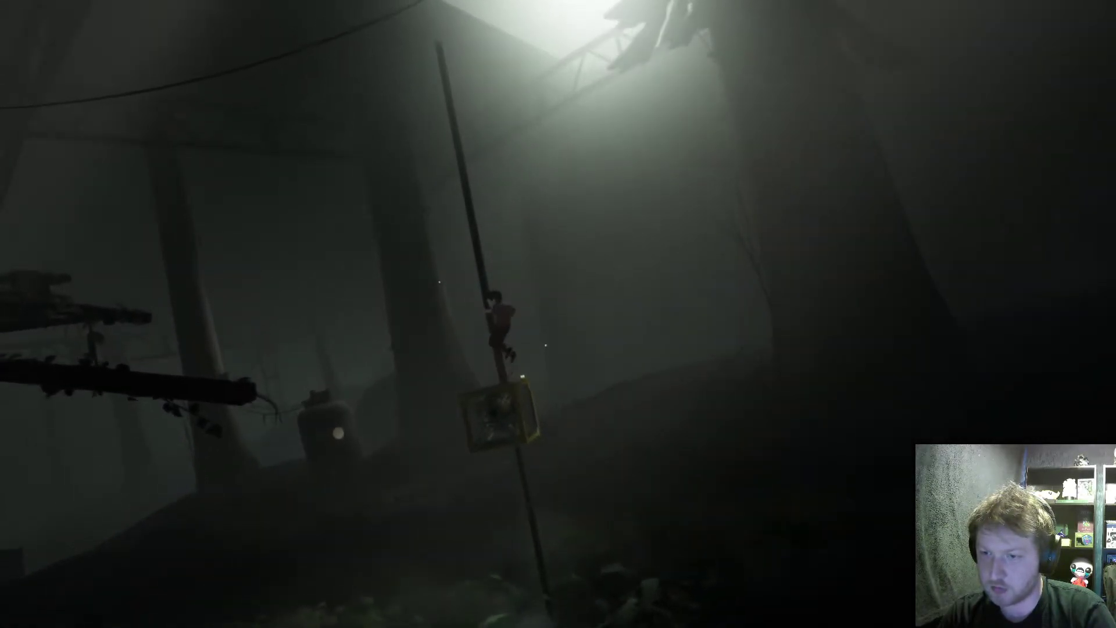
key("space")
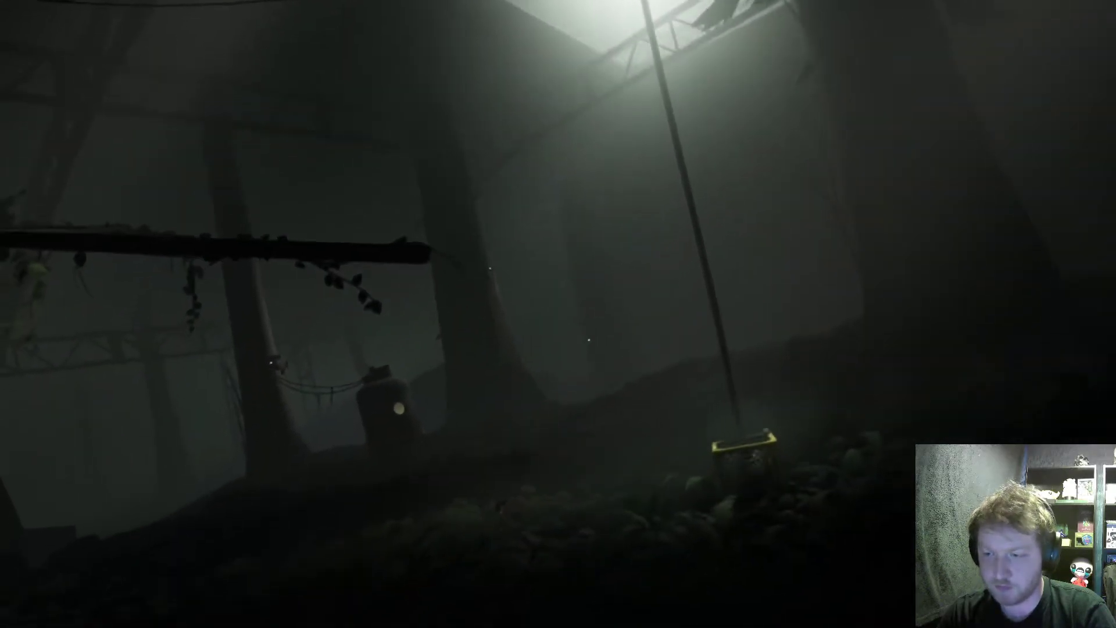
key("Right")
key("space")
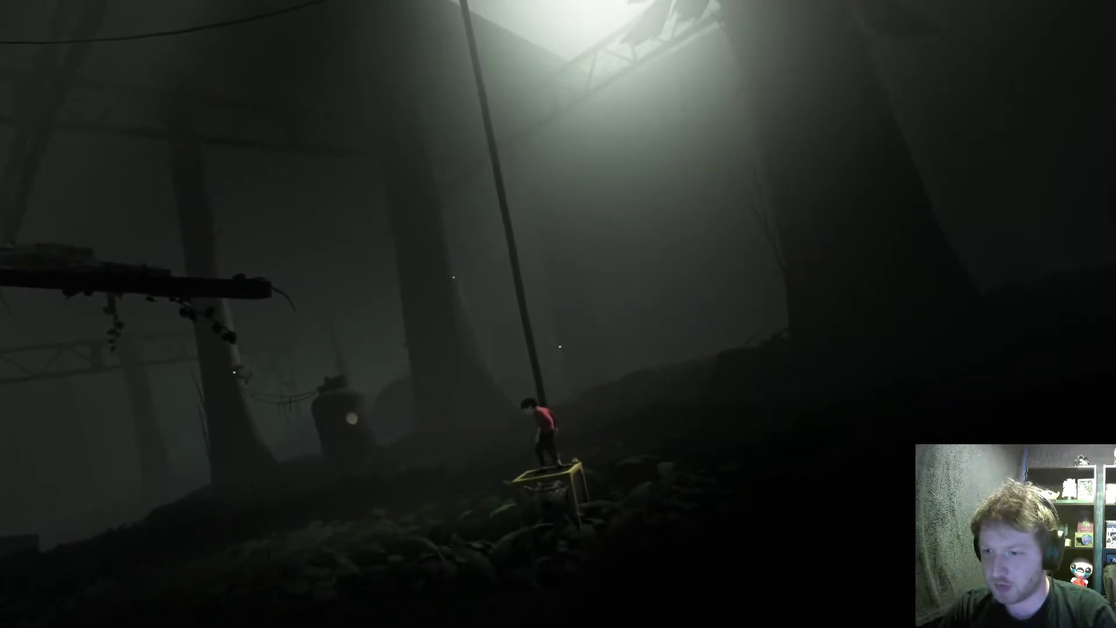
key("space")
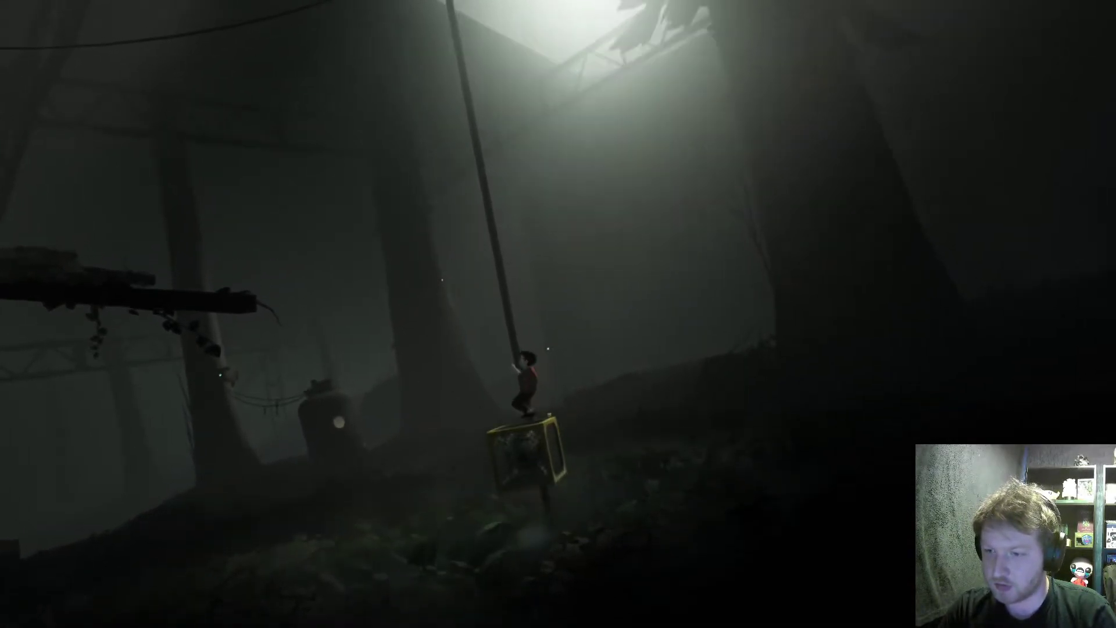
key("Left")
key("space")
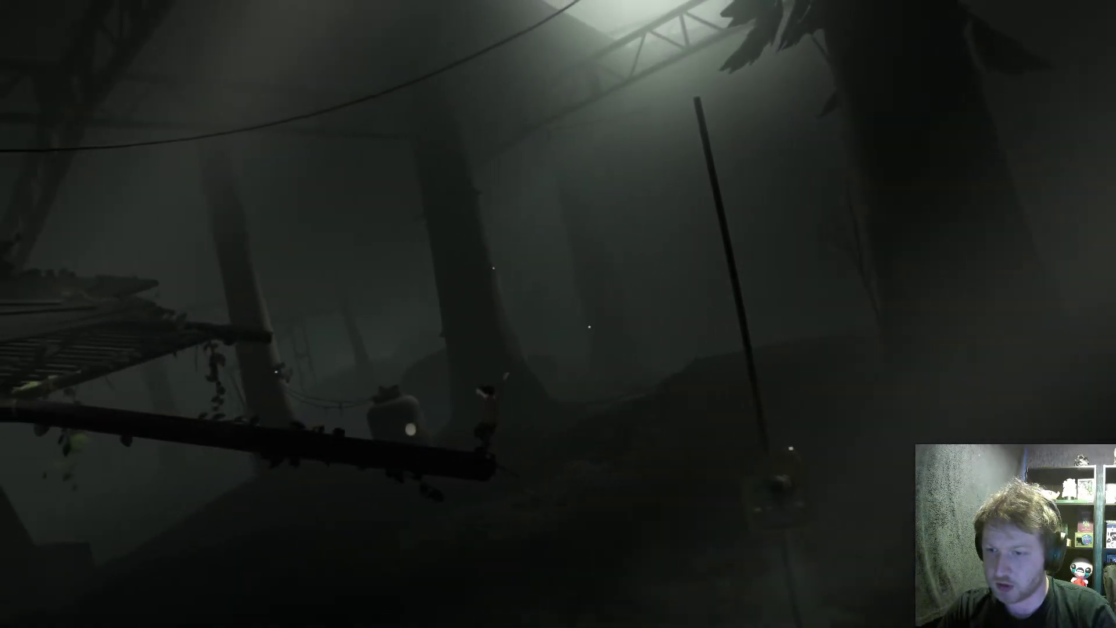
key("Left")
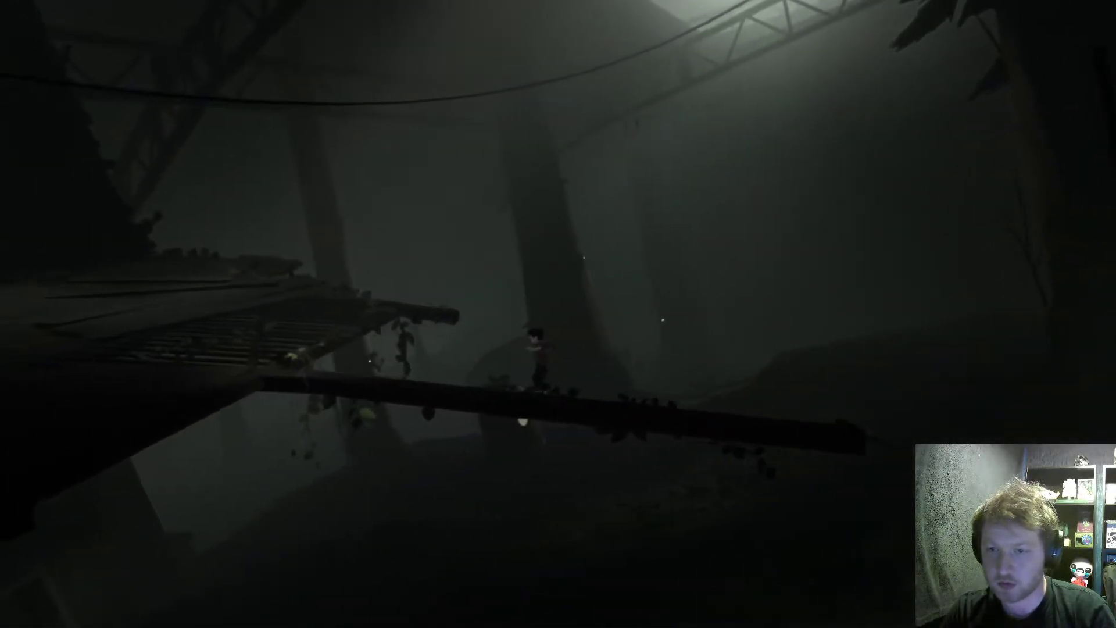
key("Left")
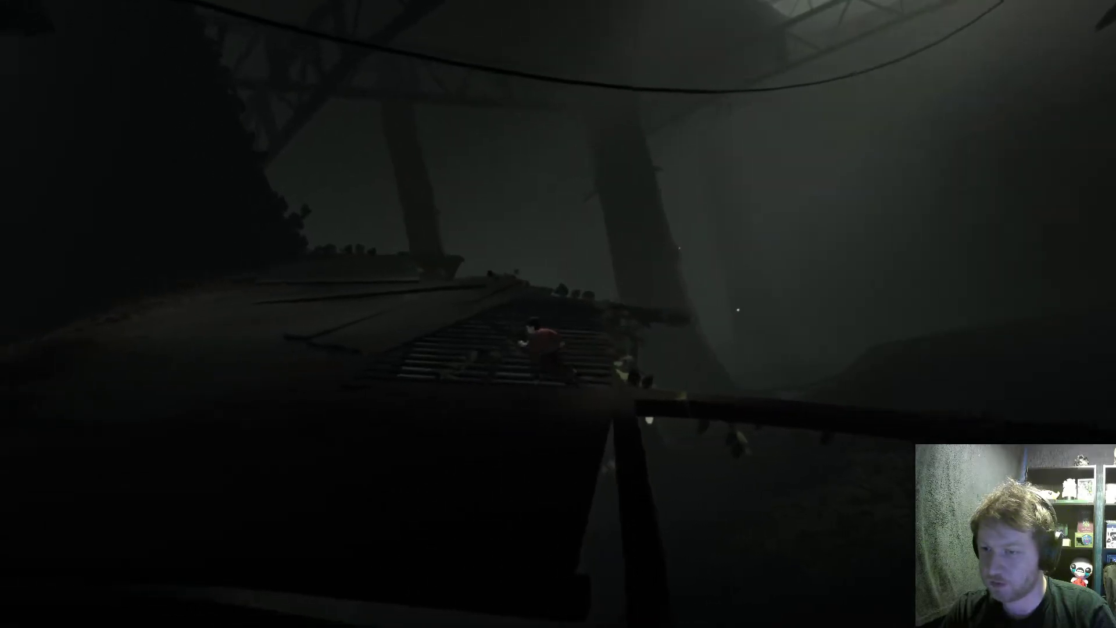
key("Left")
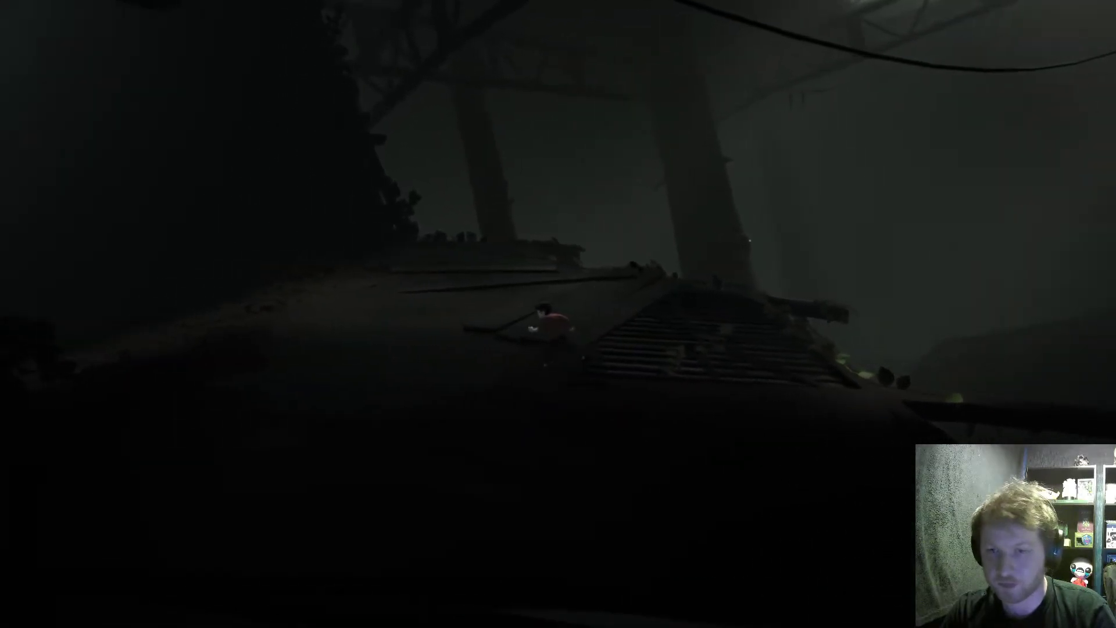
key("Left")
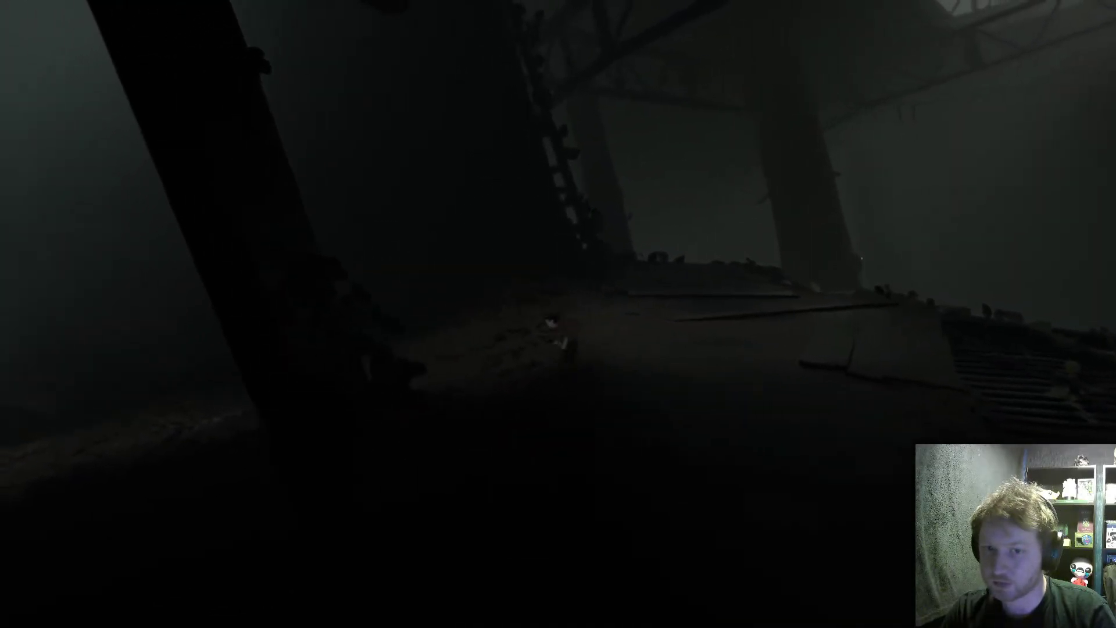
key("Left")
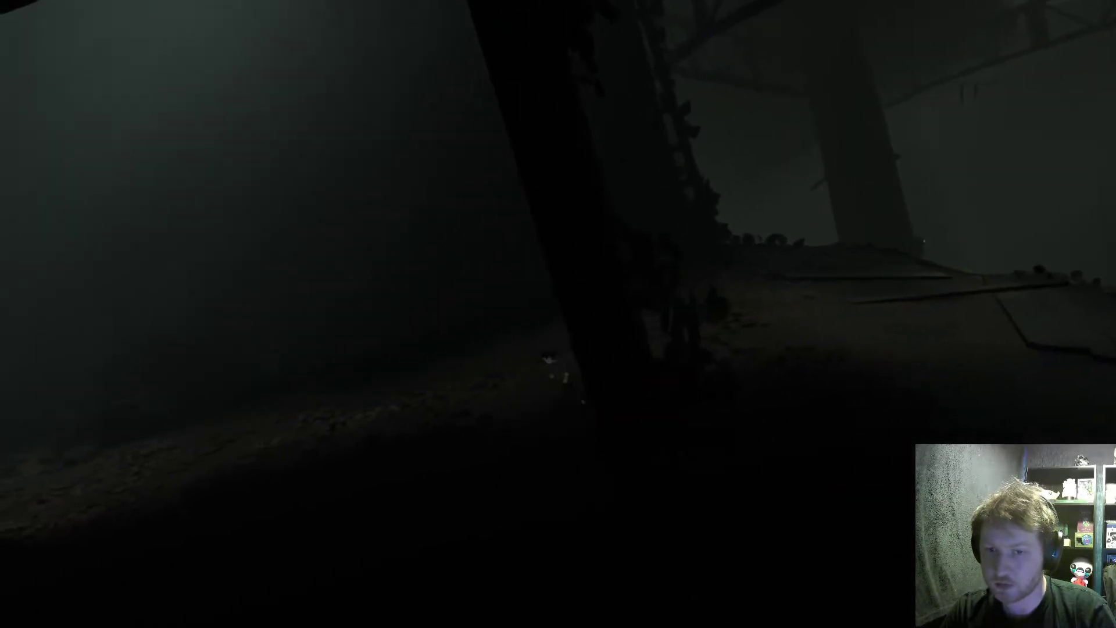
key("Left")
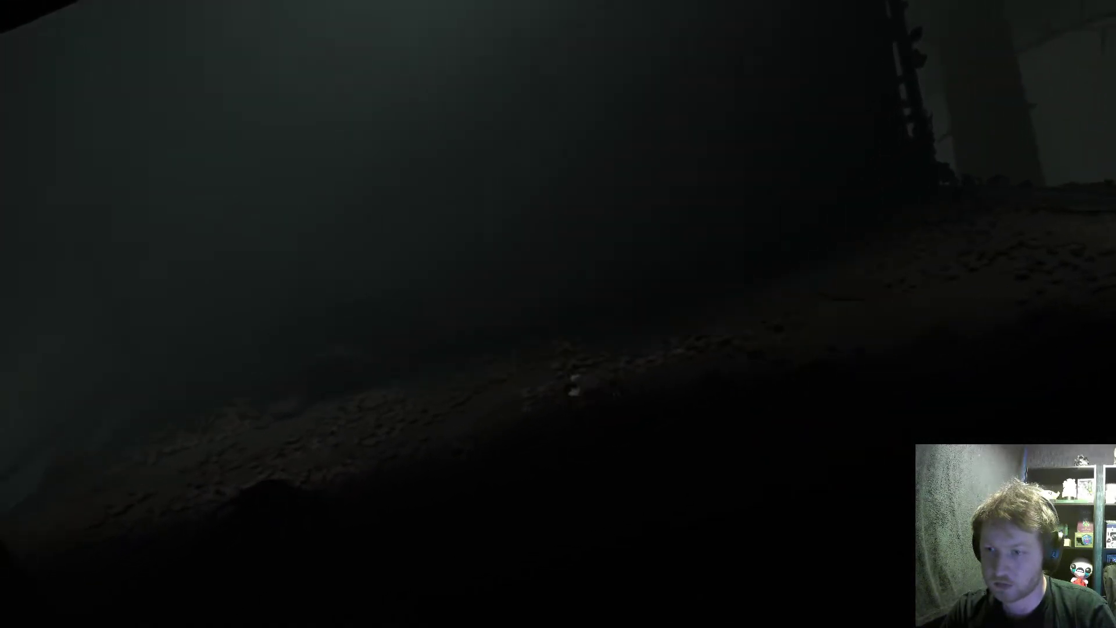
key("Left")
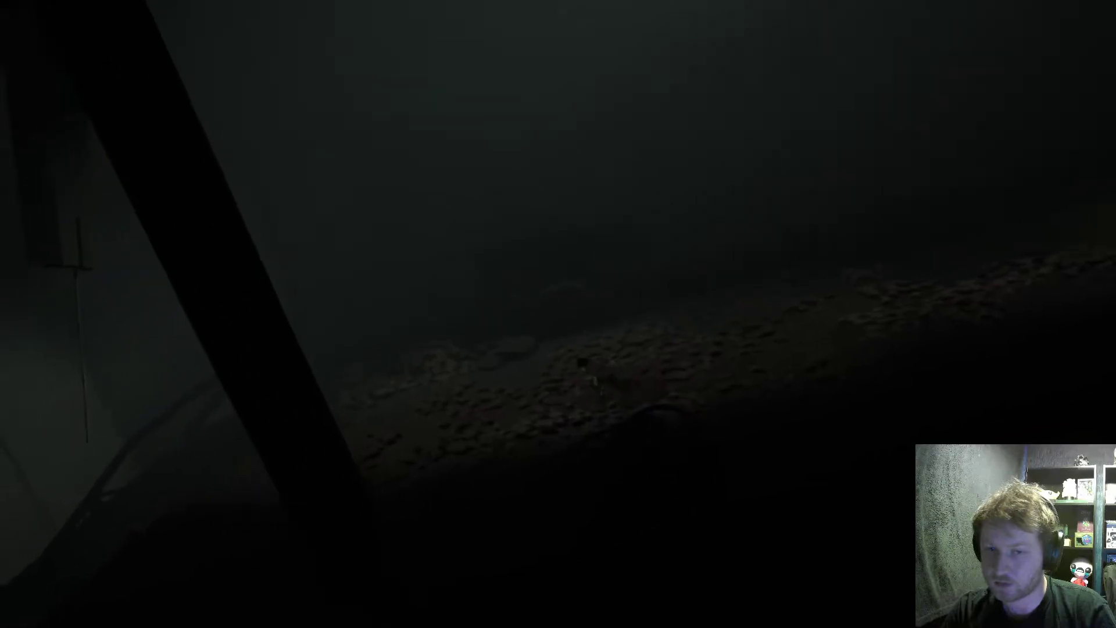
key("Left")
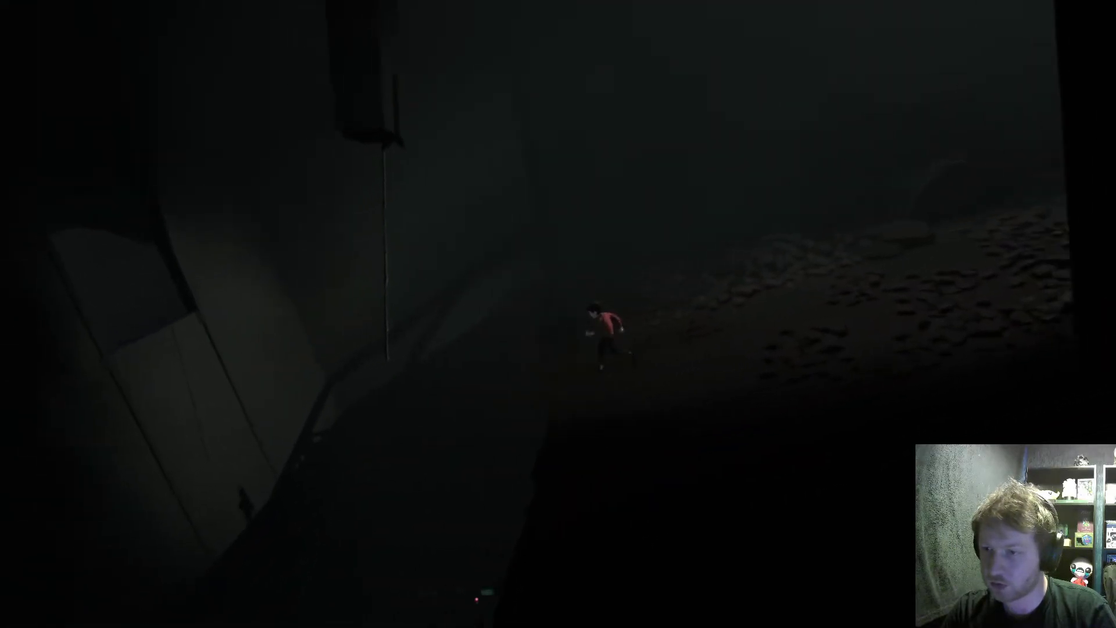
key("Left")
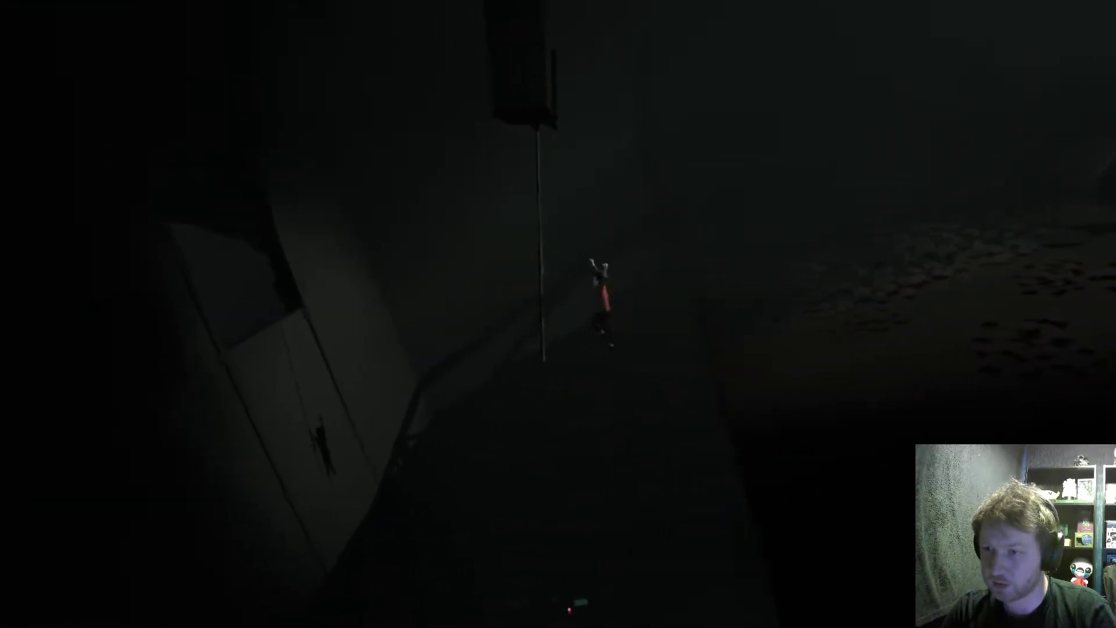
key("Left")
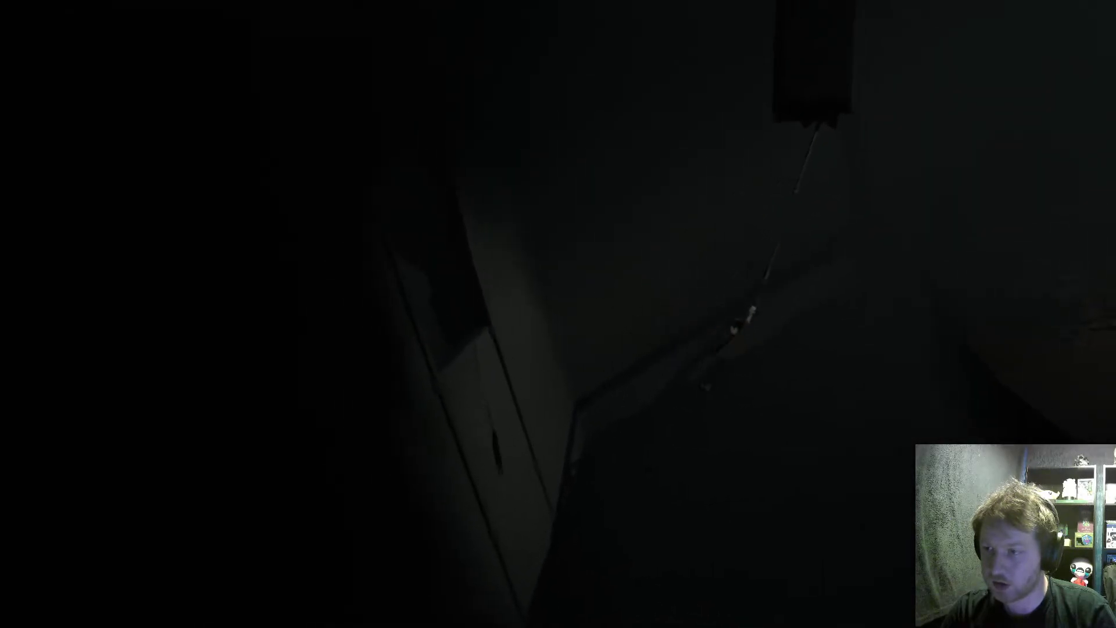
key("Right")
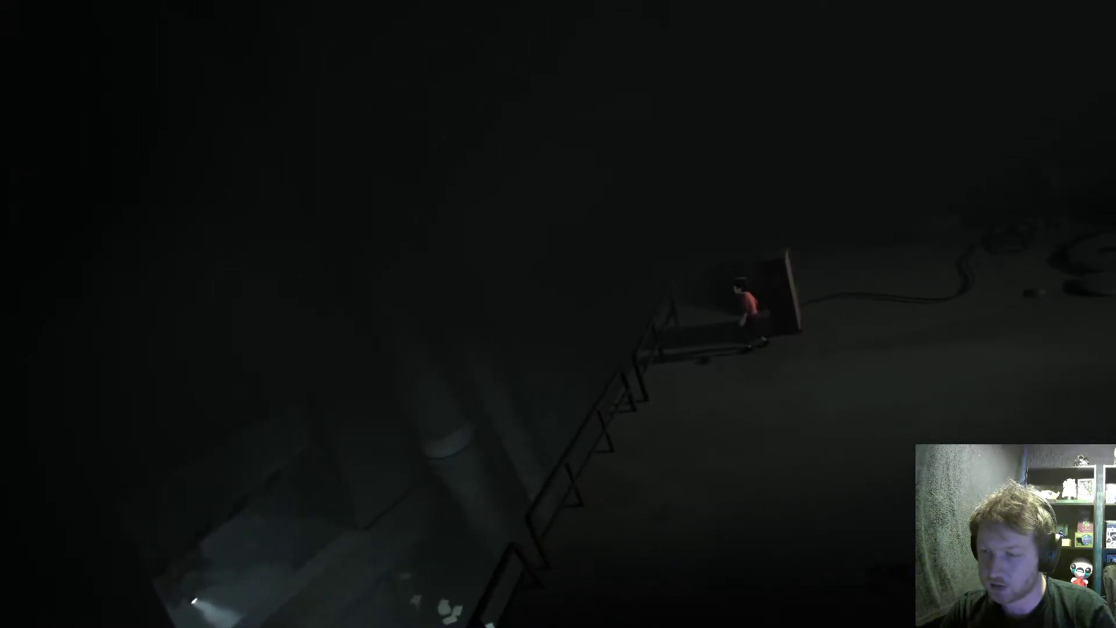
key("Left")
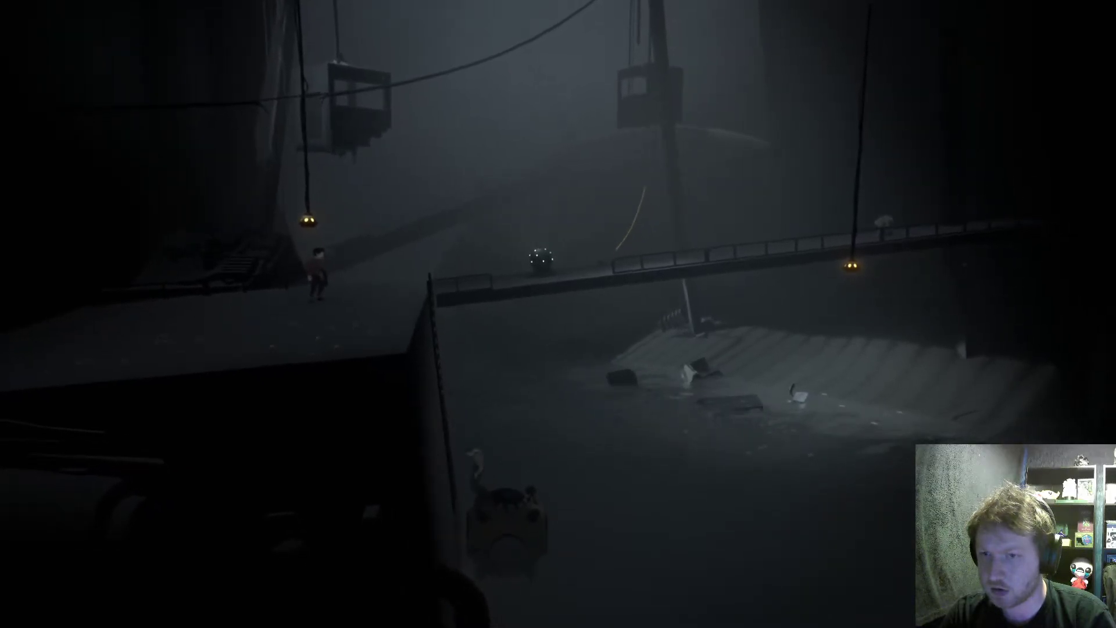
key("Right")
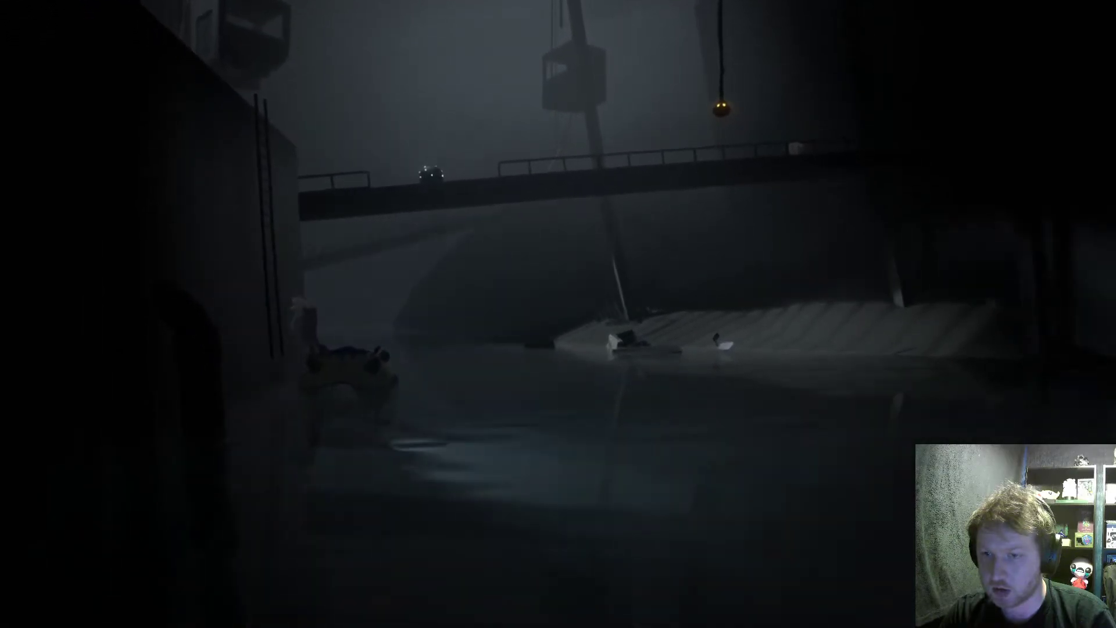
key("Right")
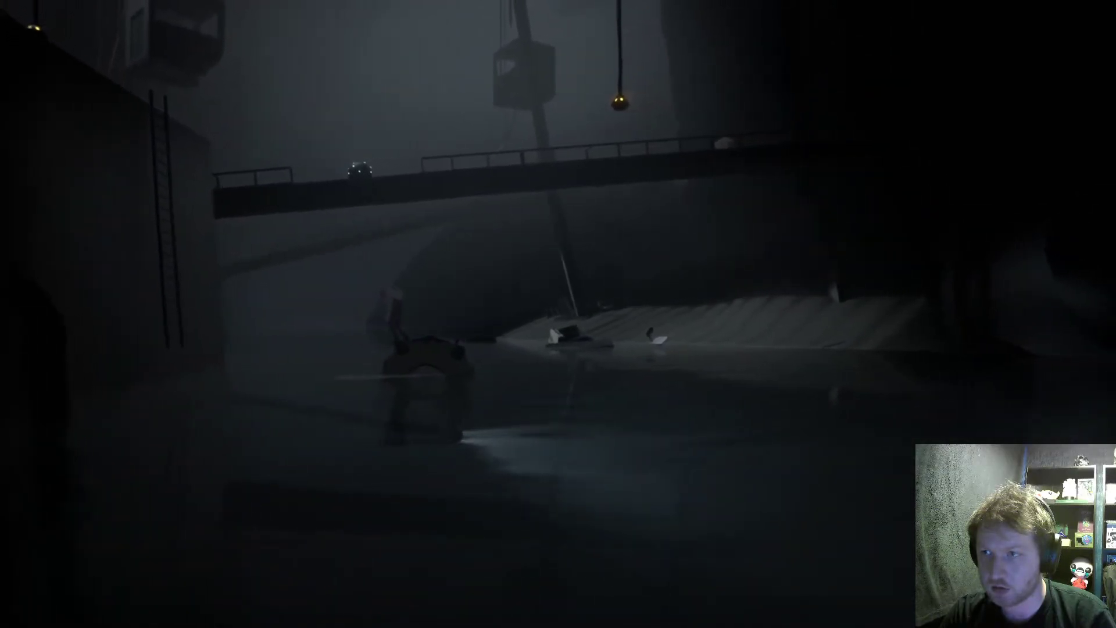
key("Right")
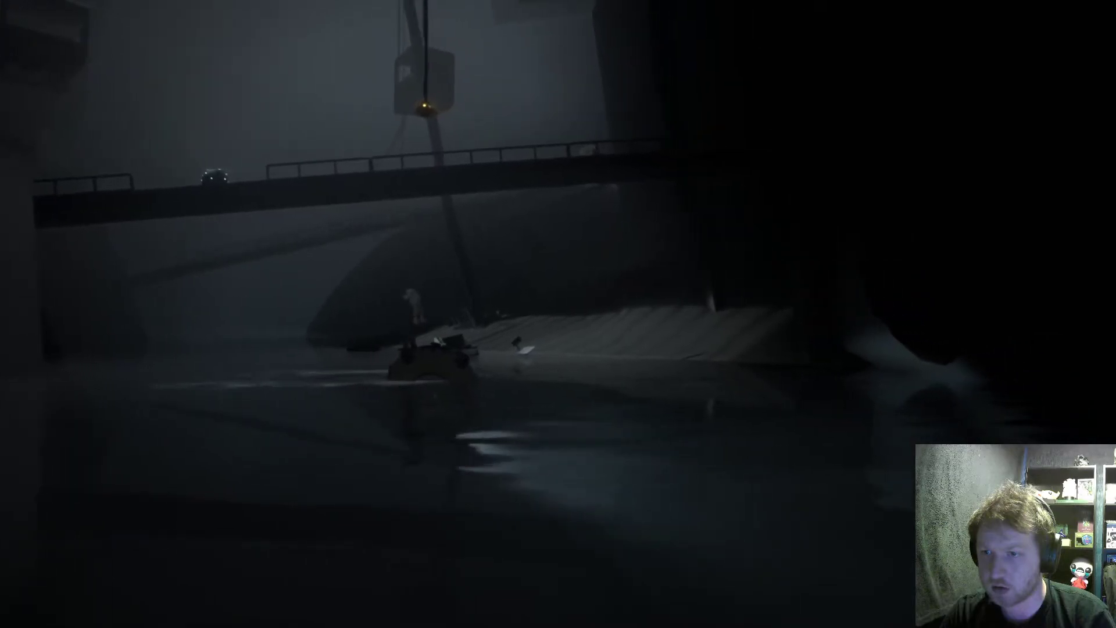
key("Down")
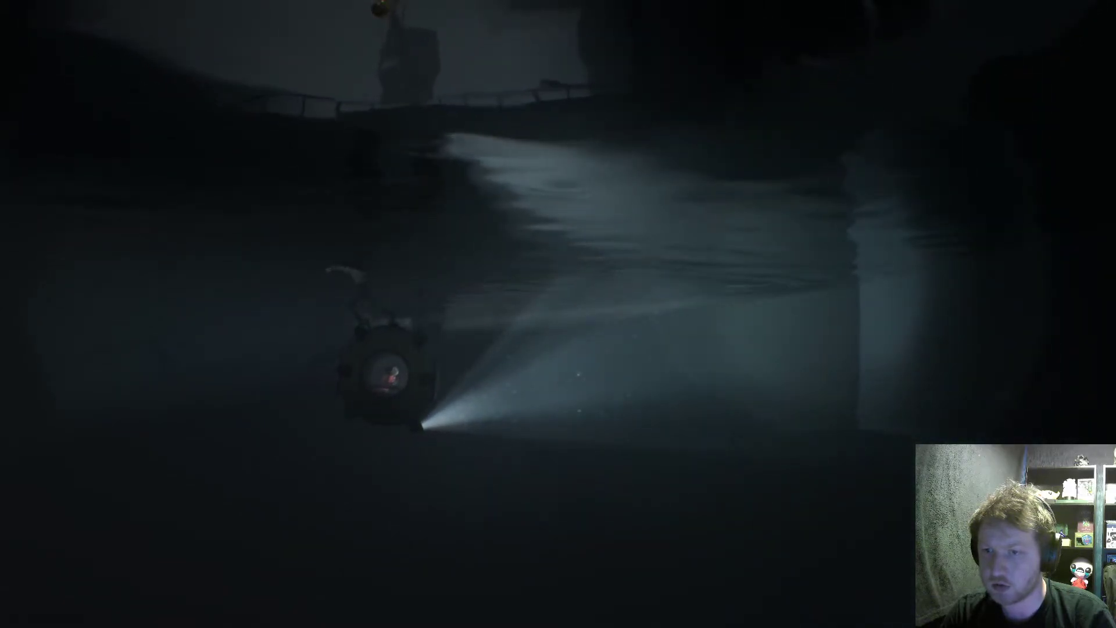
key("Up")
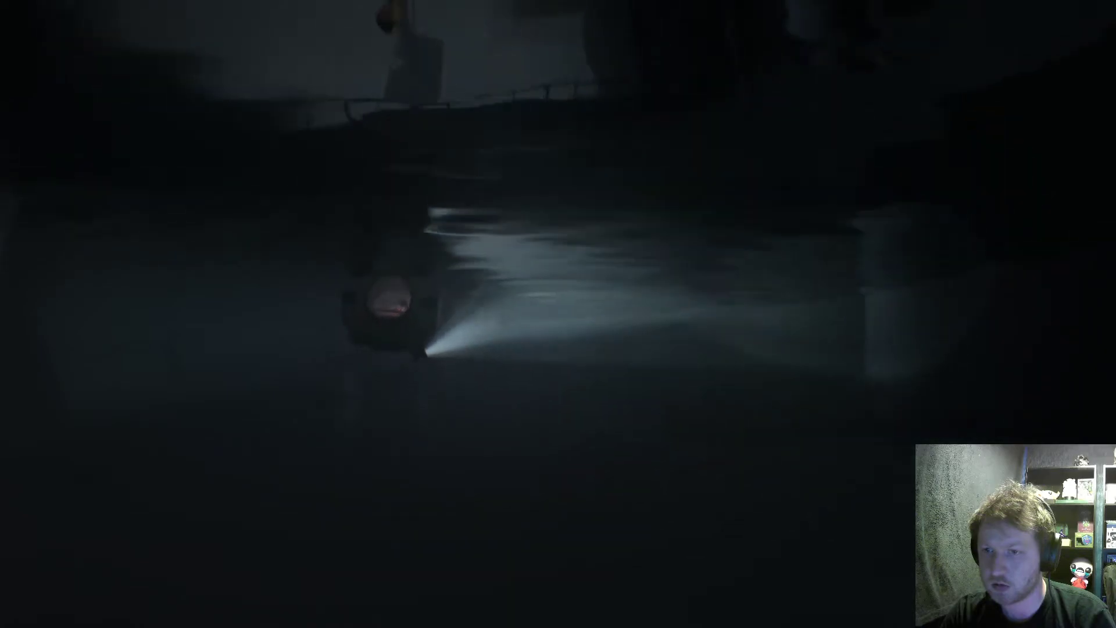
key("Down")
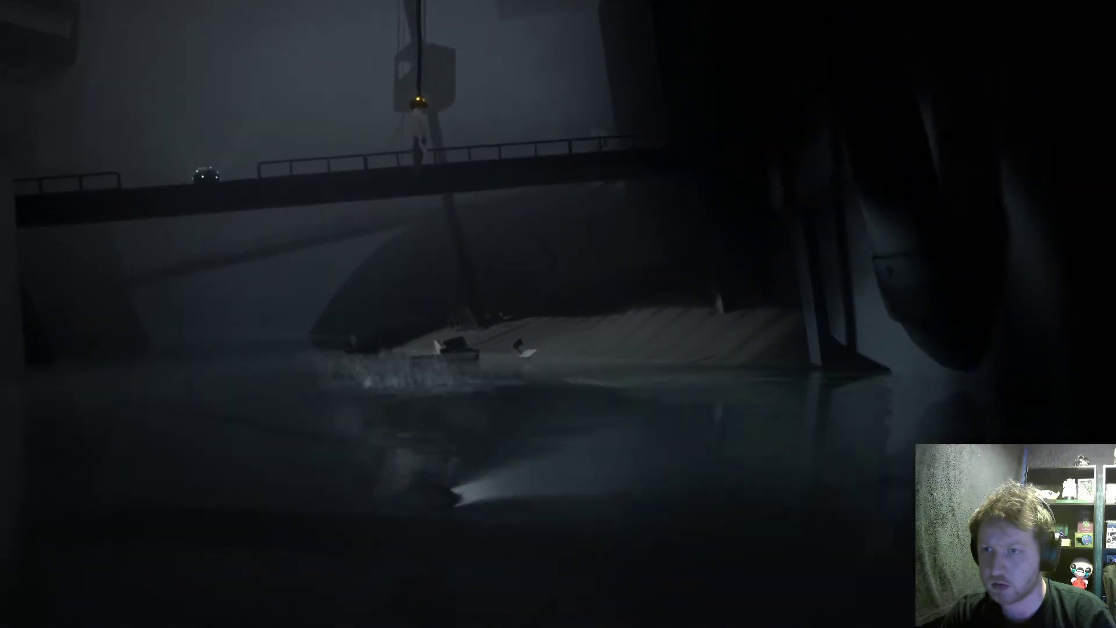
key("Up")
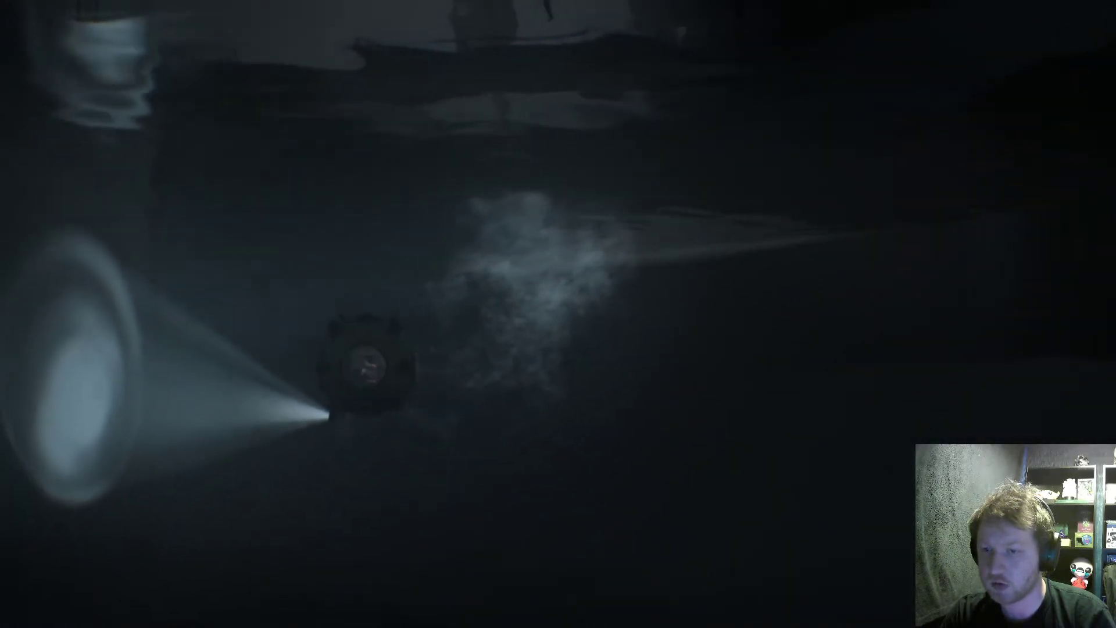
key("Up")
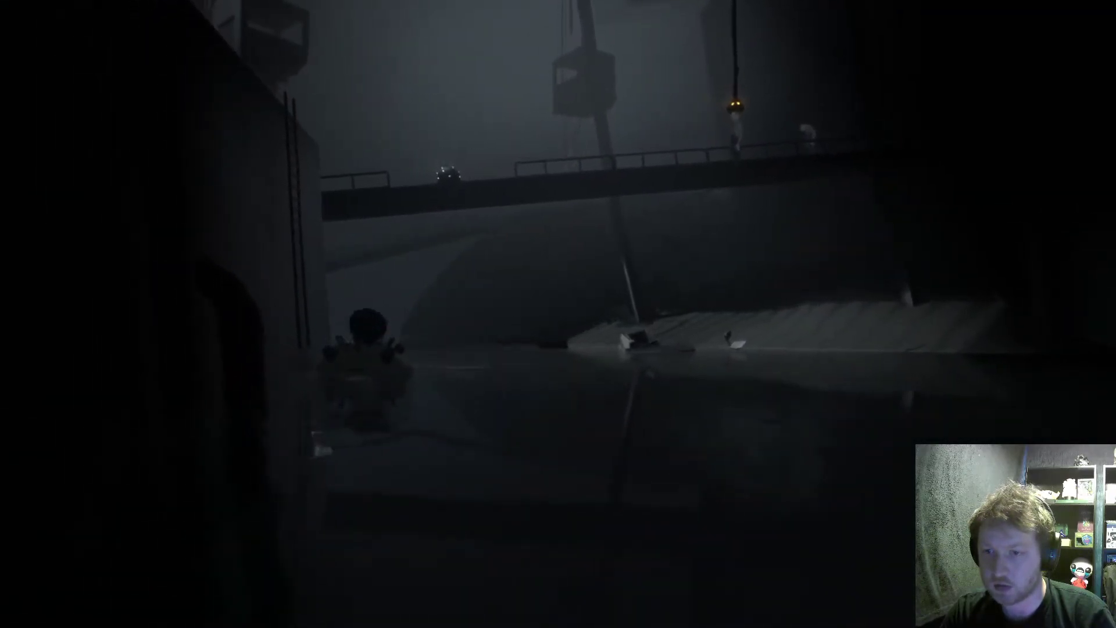
key("space")
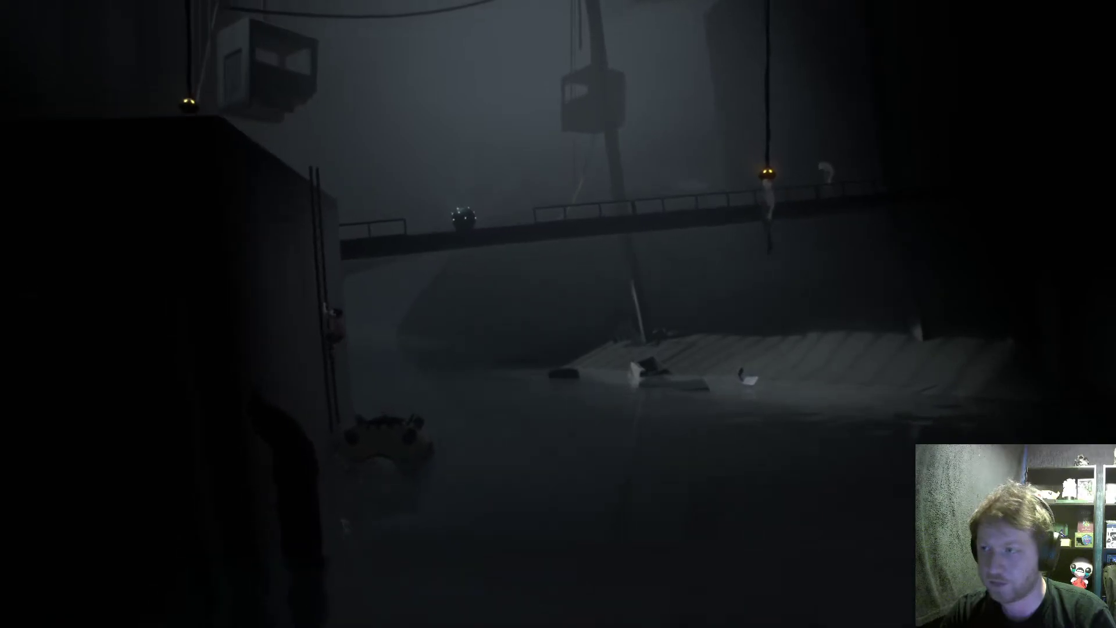
key("Left")
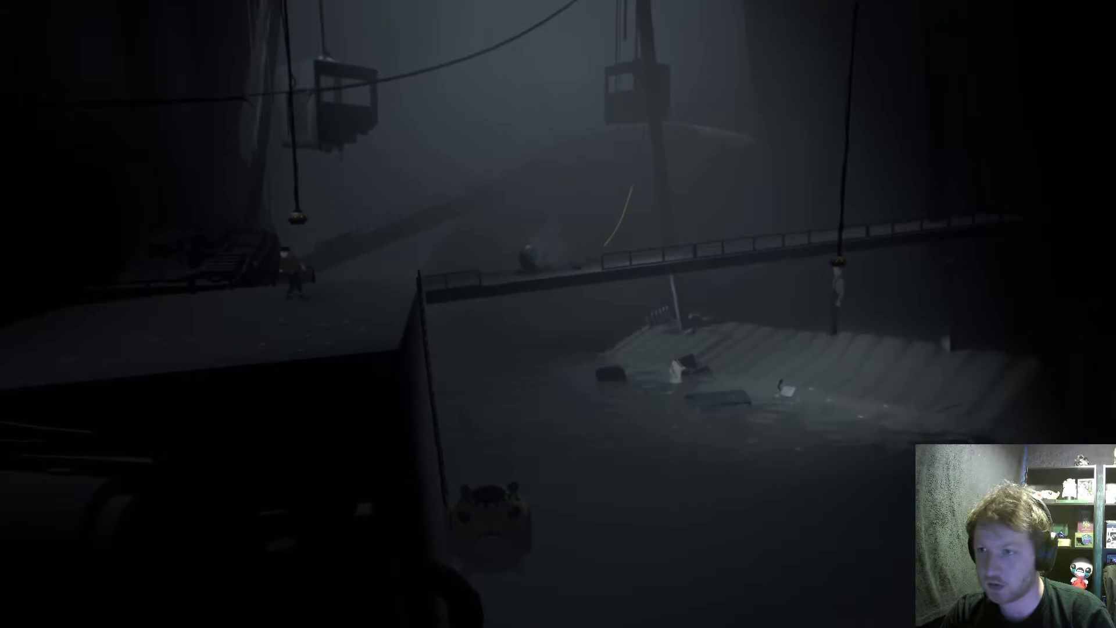
key("Left")
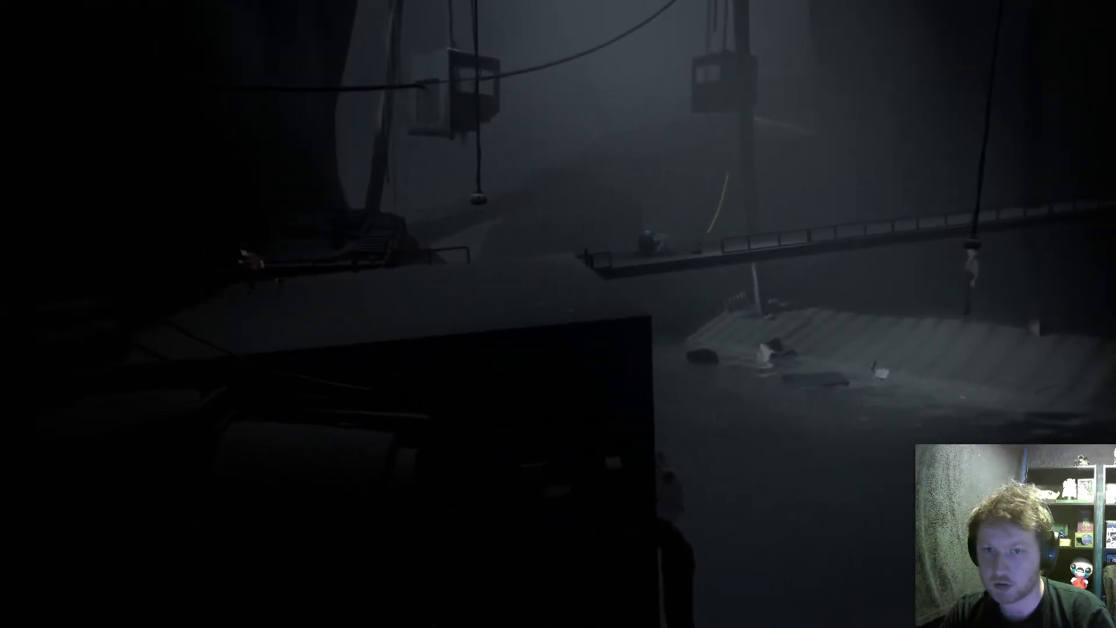
key("Right")
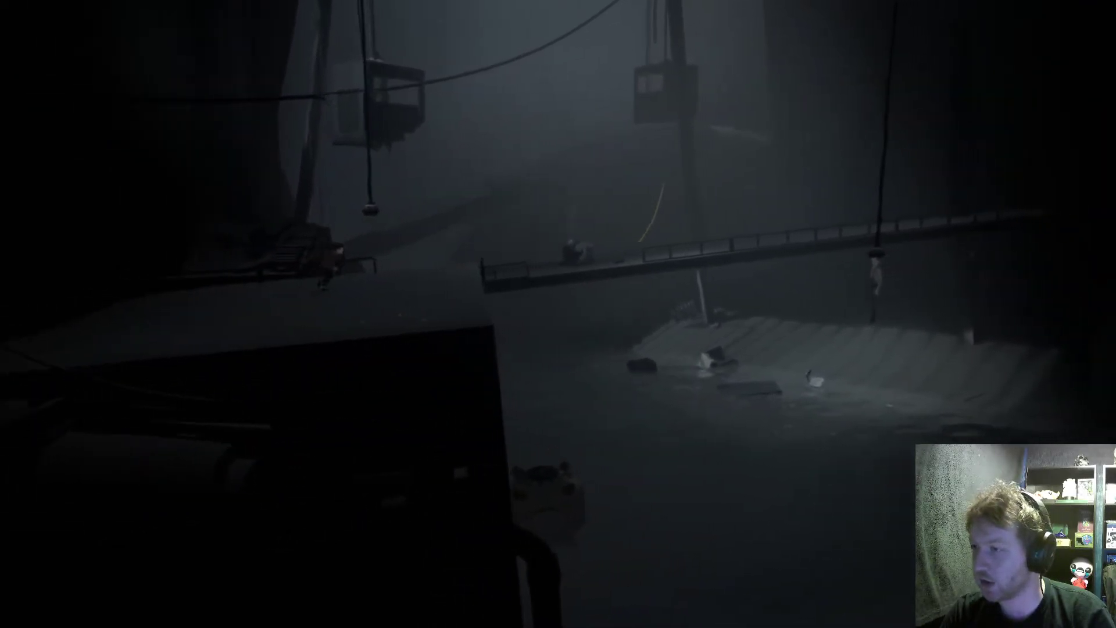
key("Right")
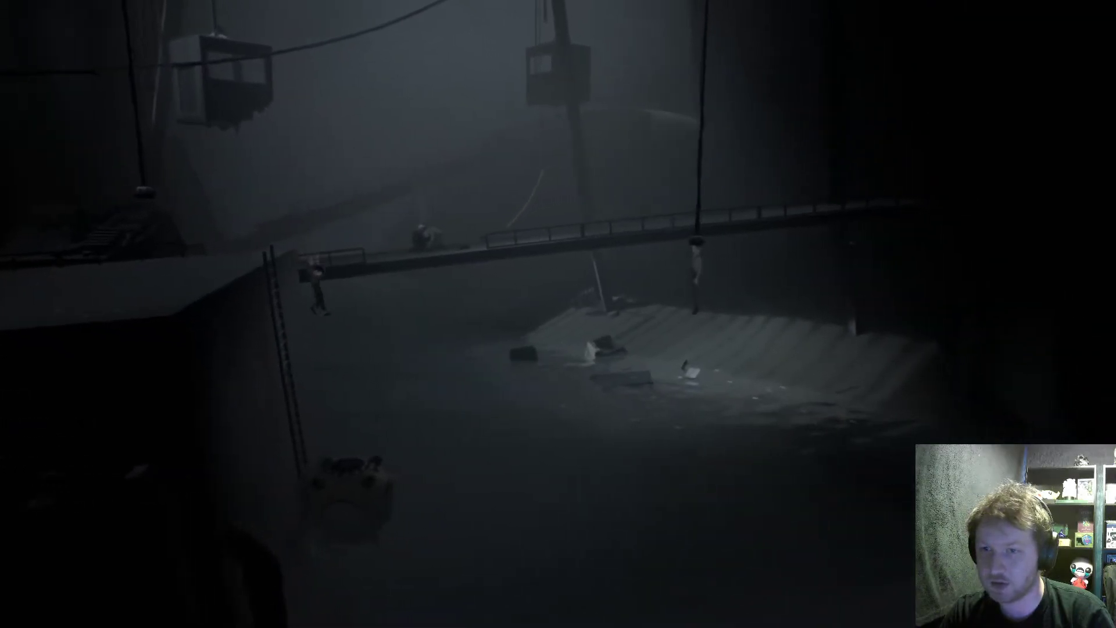
key("Down")
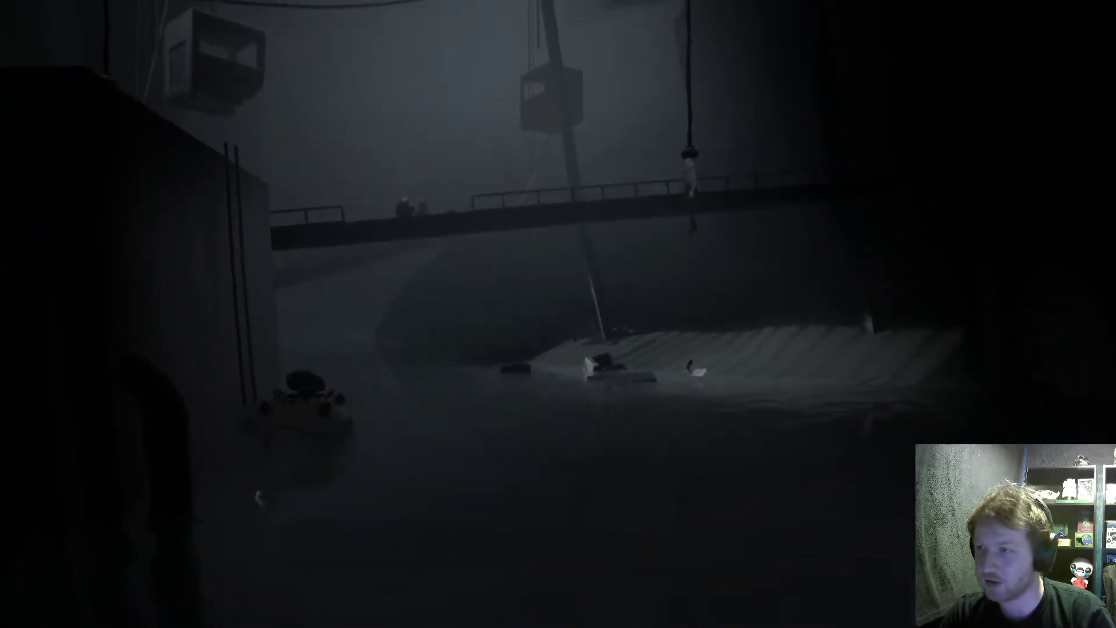
key("Right")
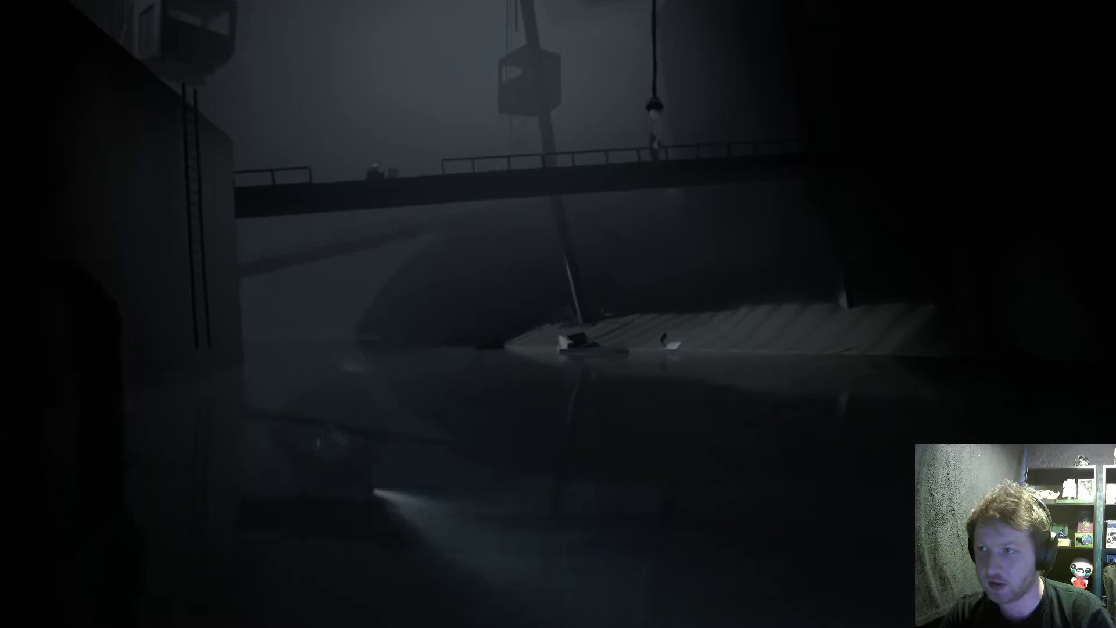
key("Down")
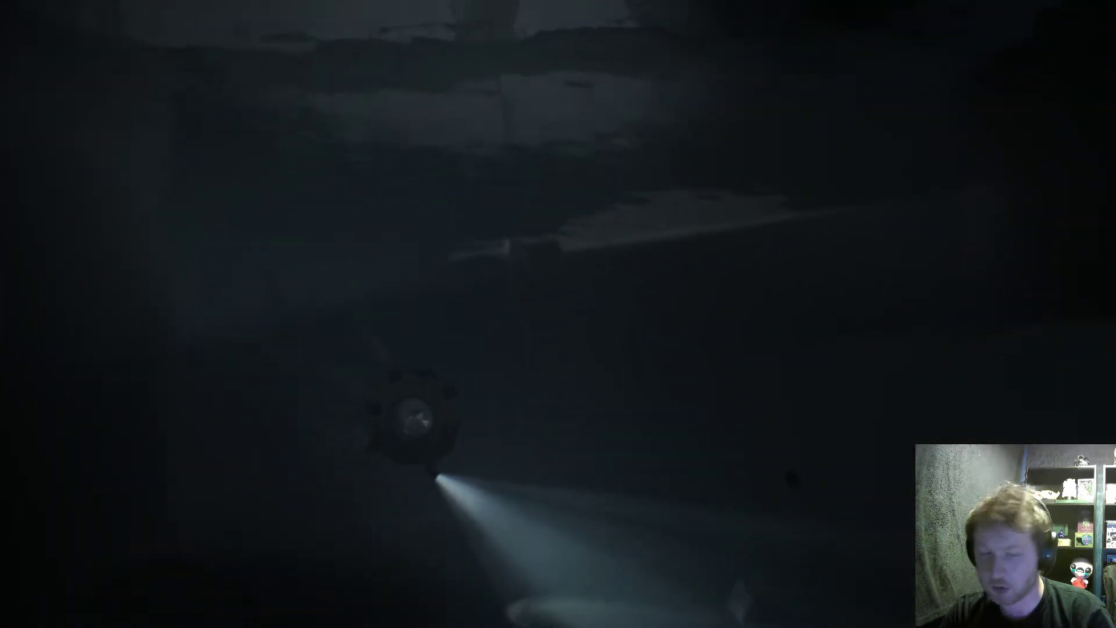
key("Right")
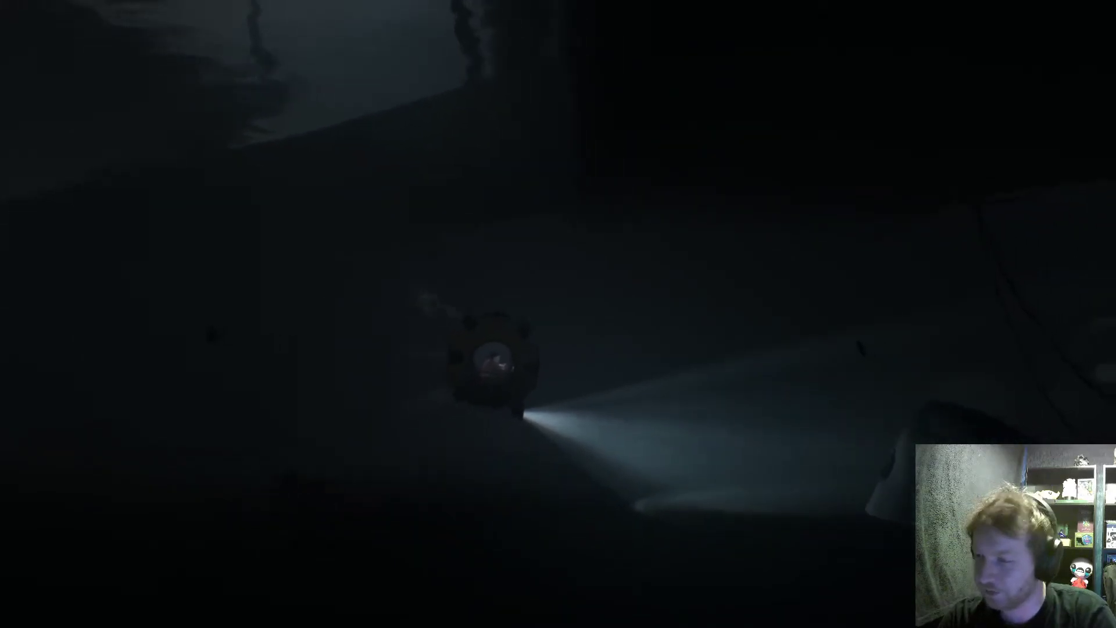
key("Right")
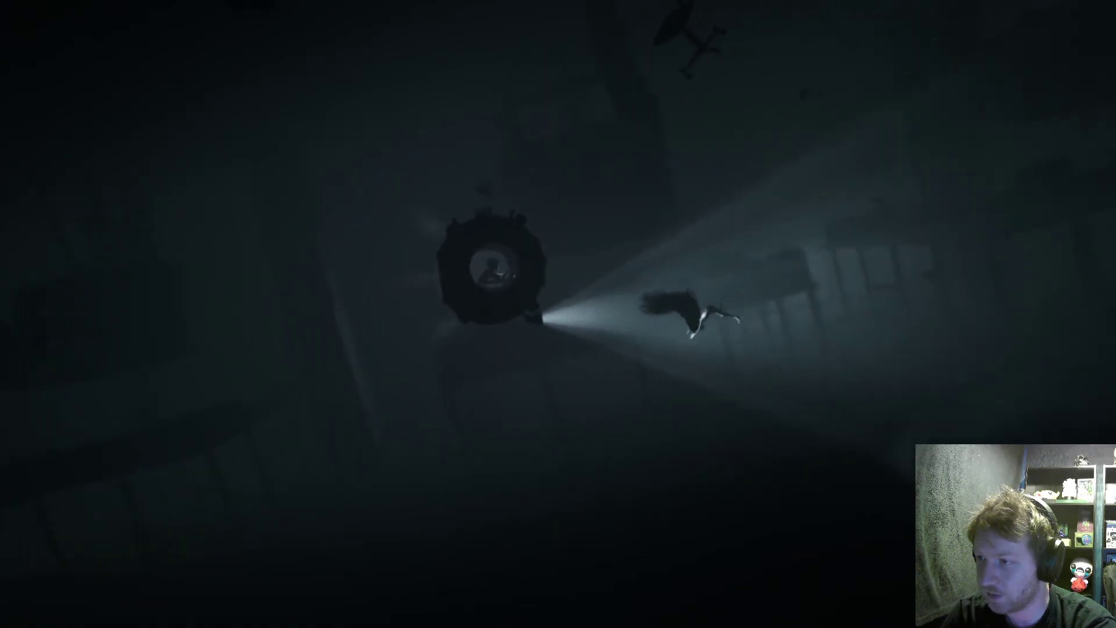
key("a")
key("d")
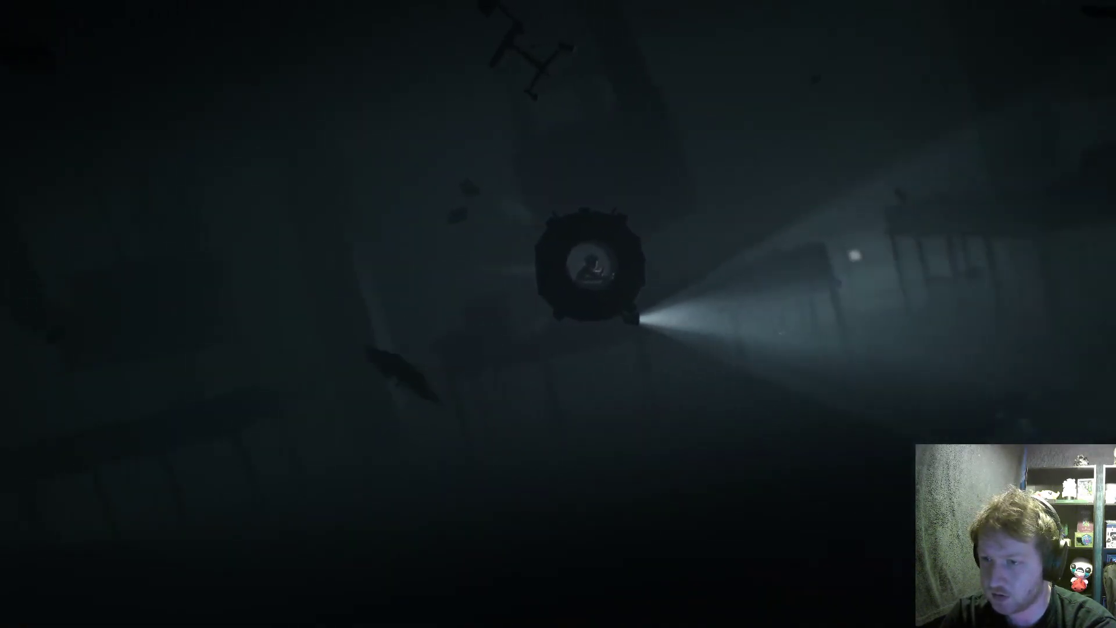
key("a")
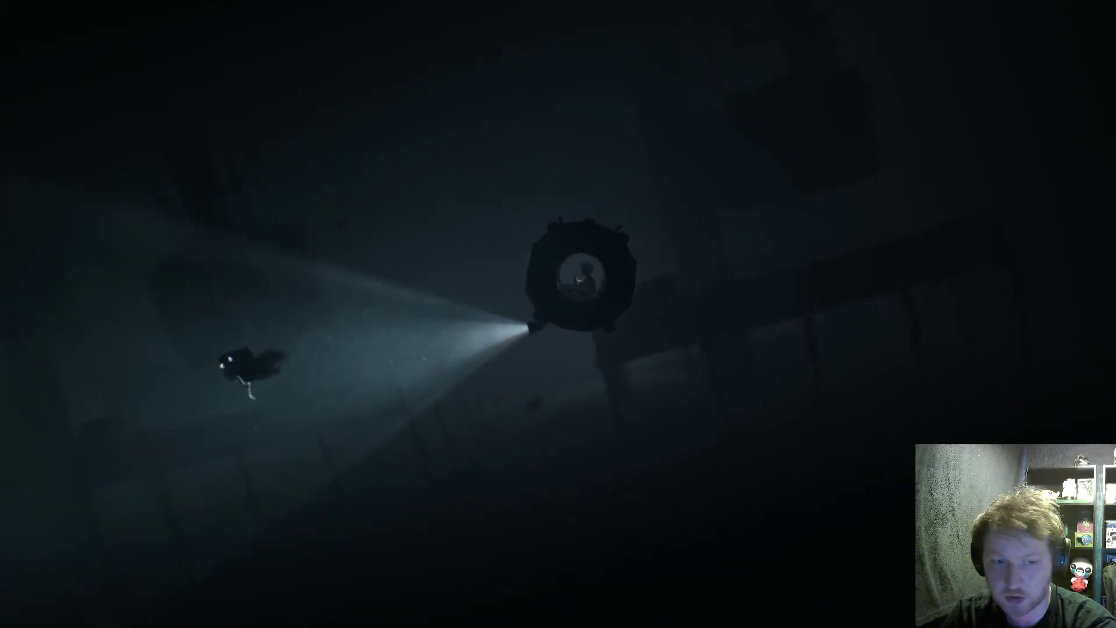
key("d")
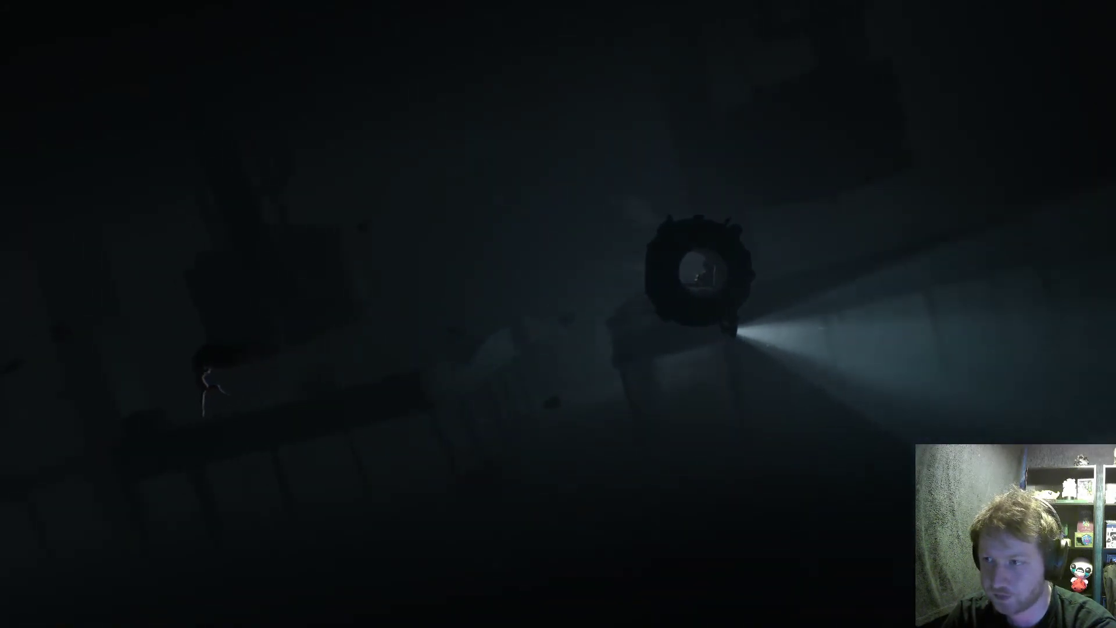
key("d")
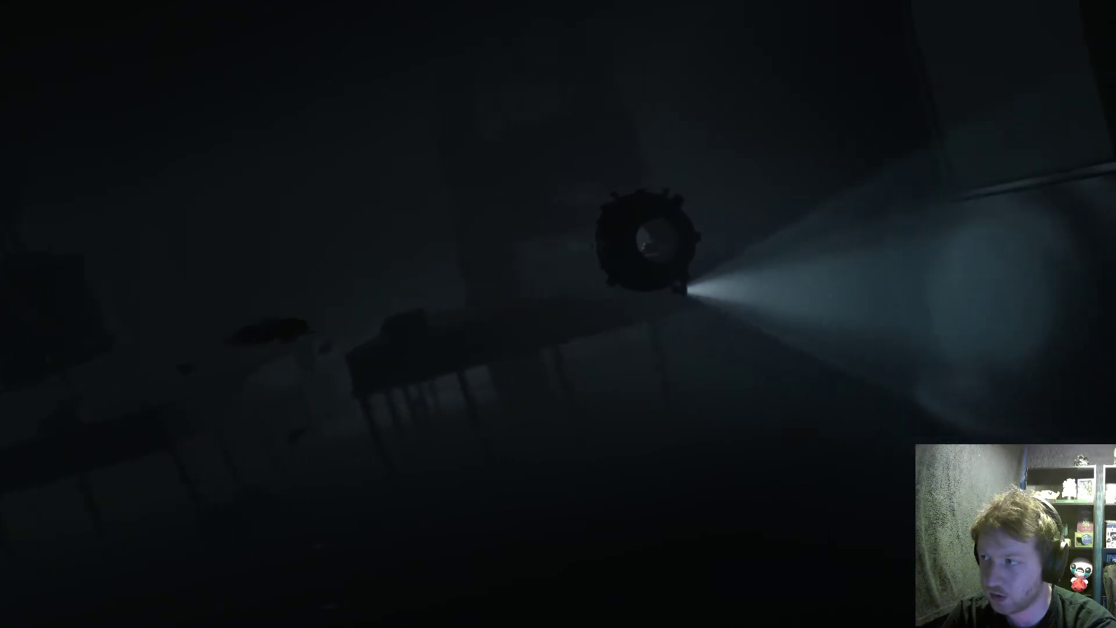
key("a")
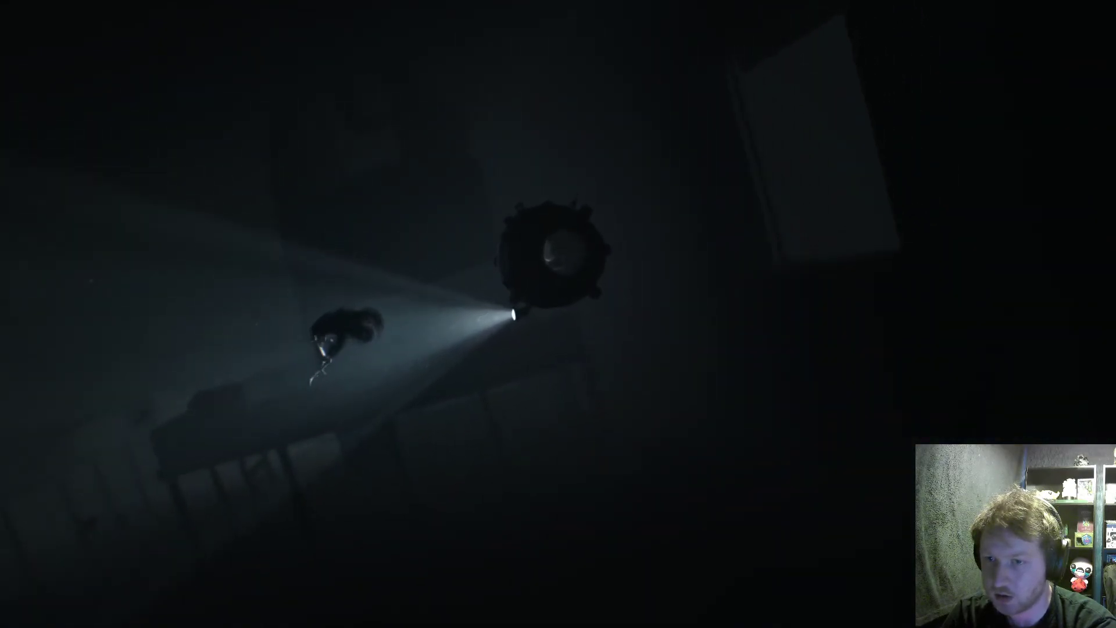
key("d")
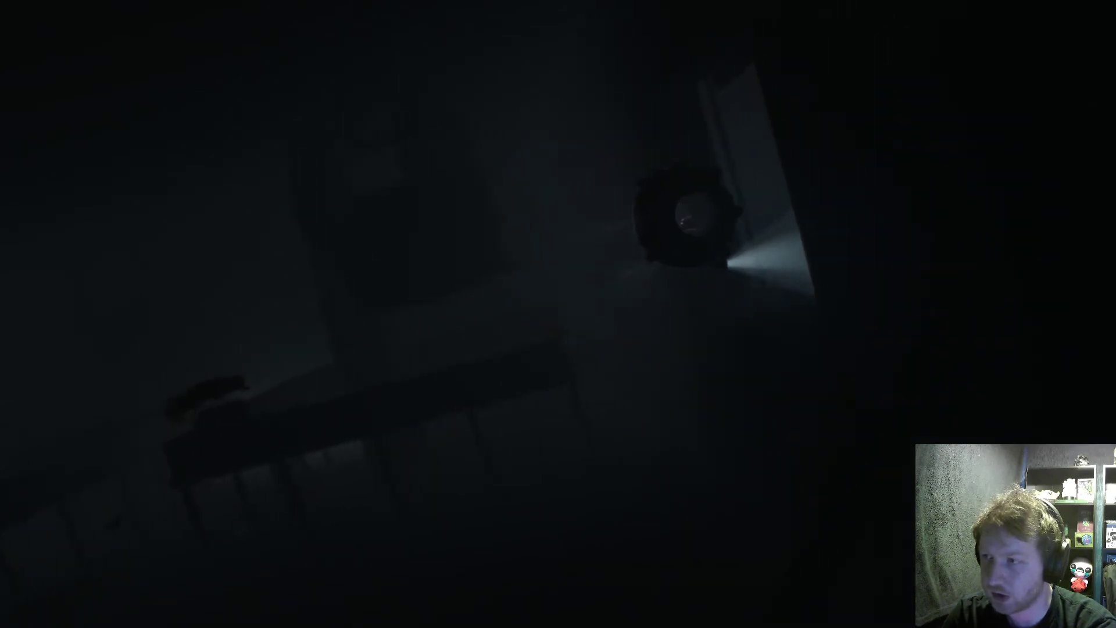
key("a")
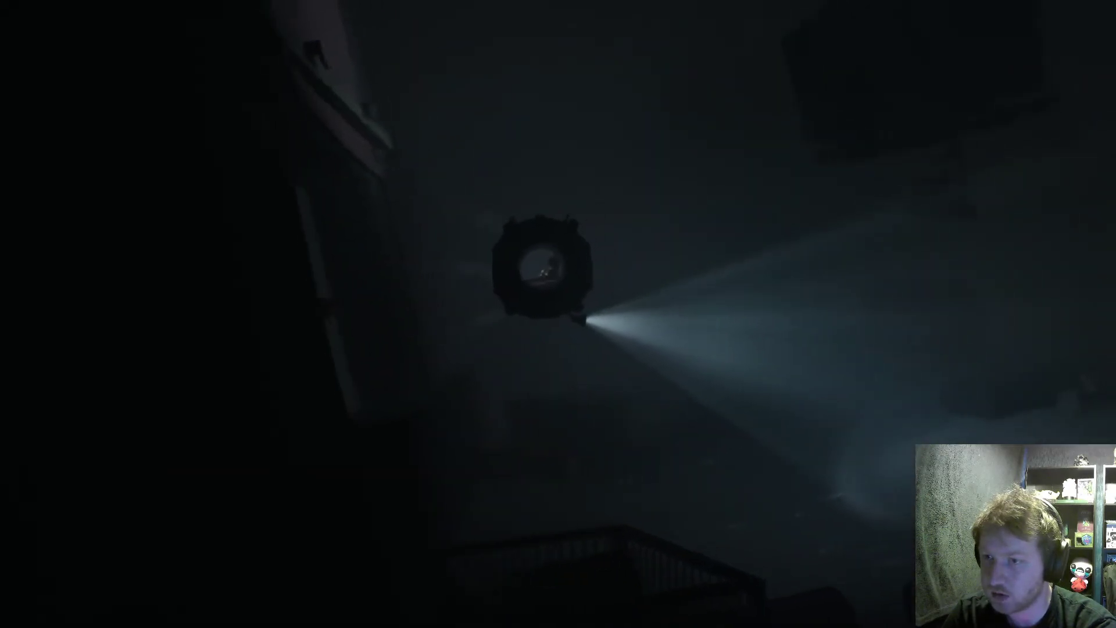
key("a")
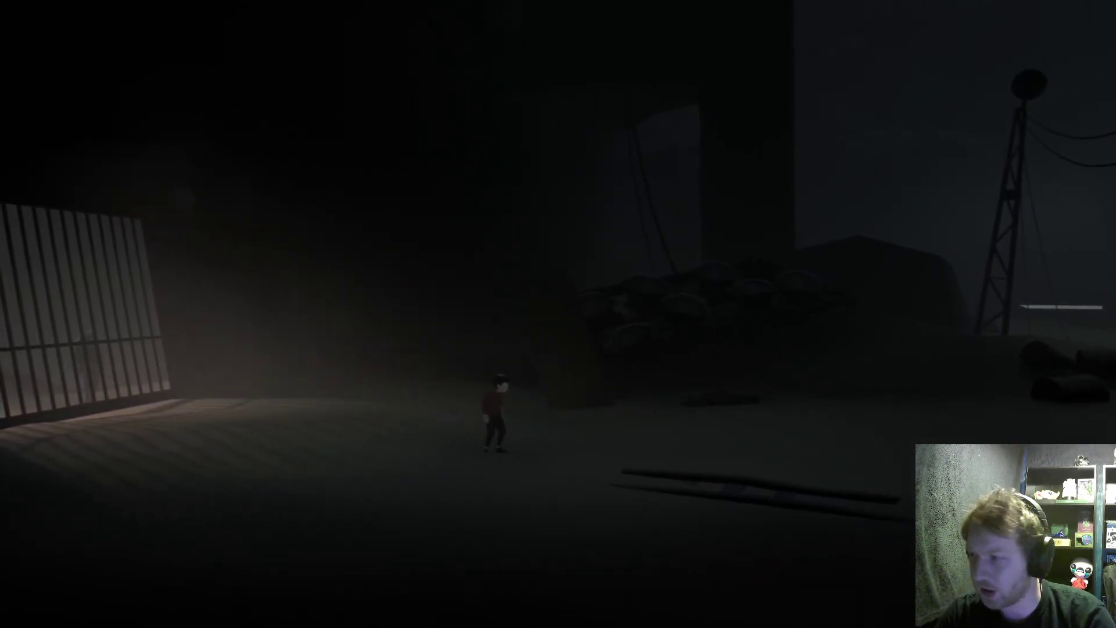
key("Escape")
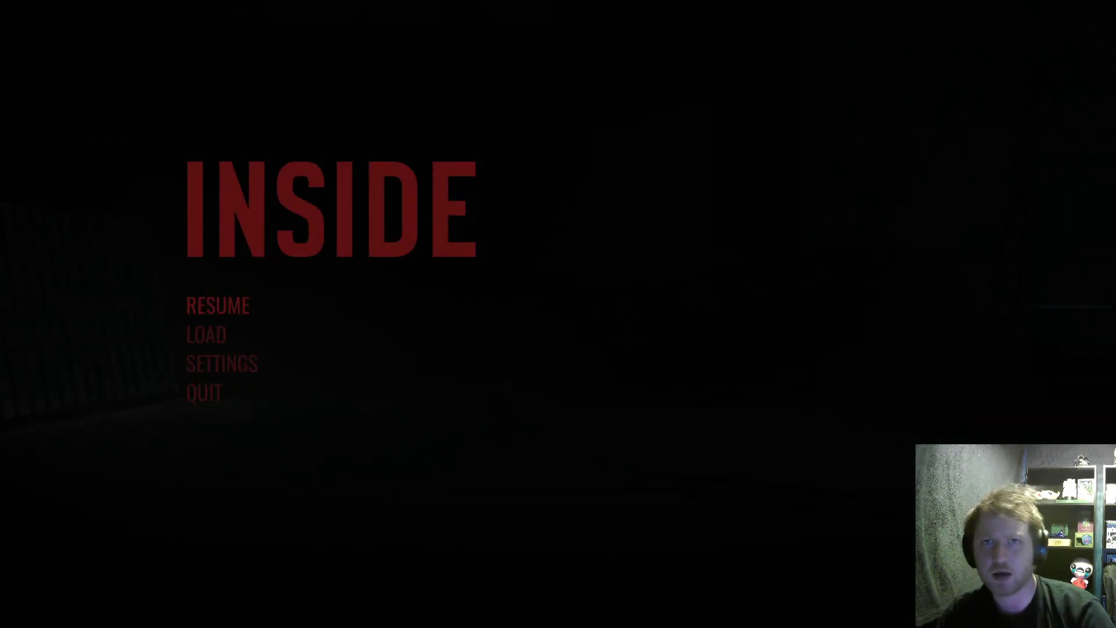